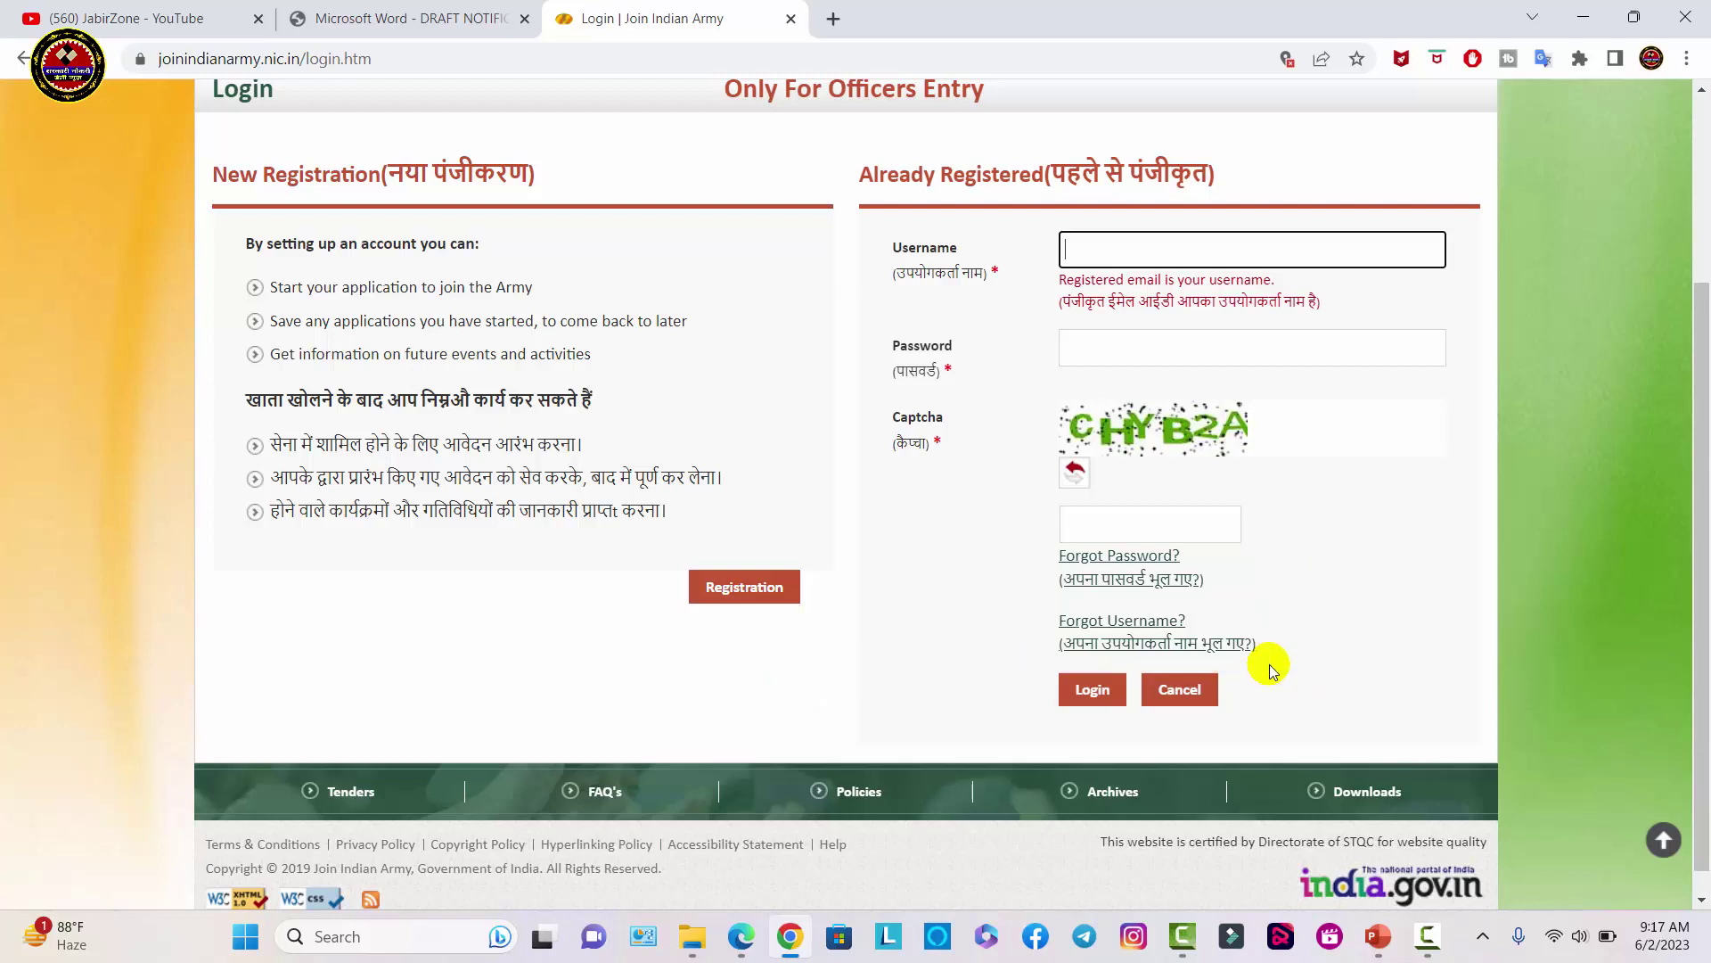
Open new registration and continue past the instructions to the Personal Details form.
left_click_drag(650, 550, 833, 626)
left_click(782, 581)
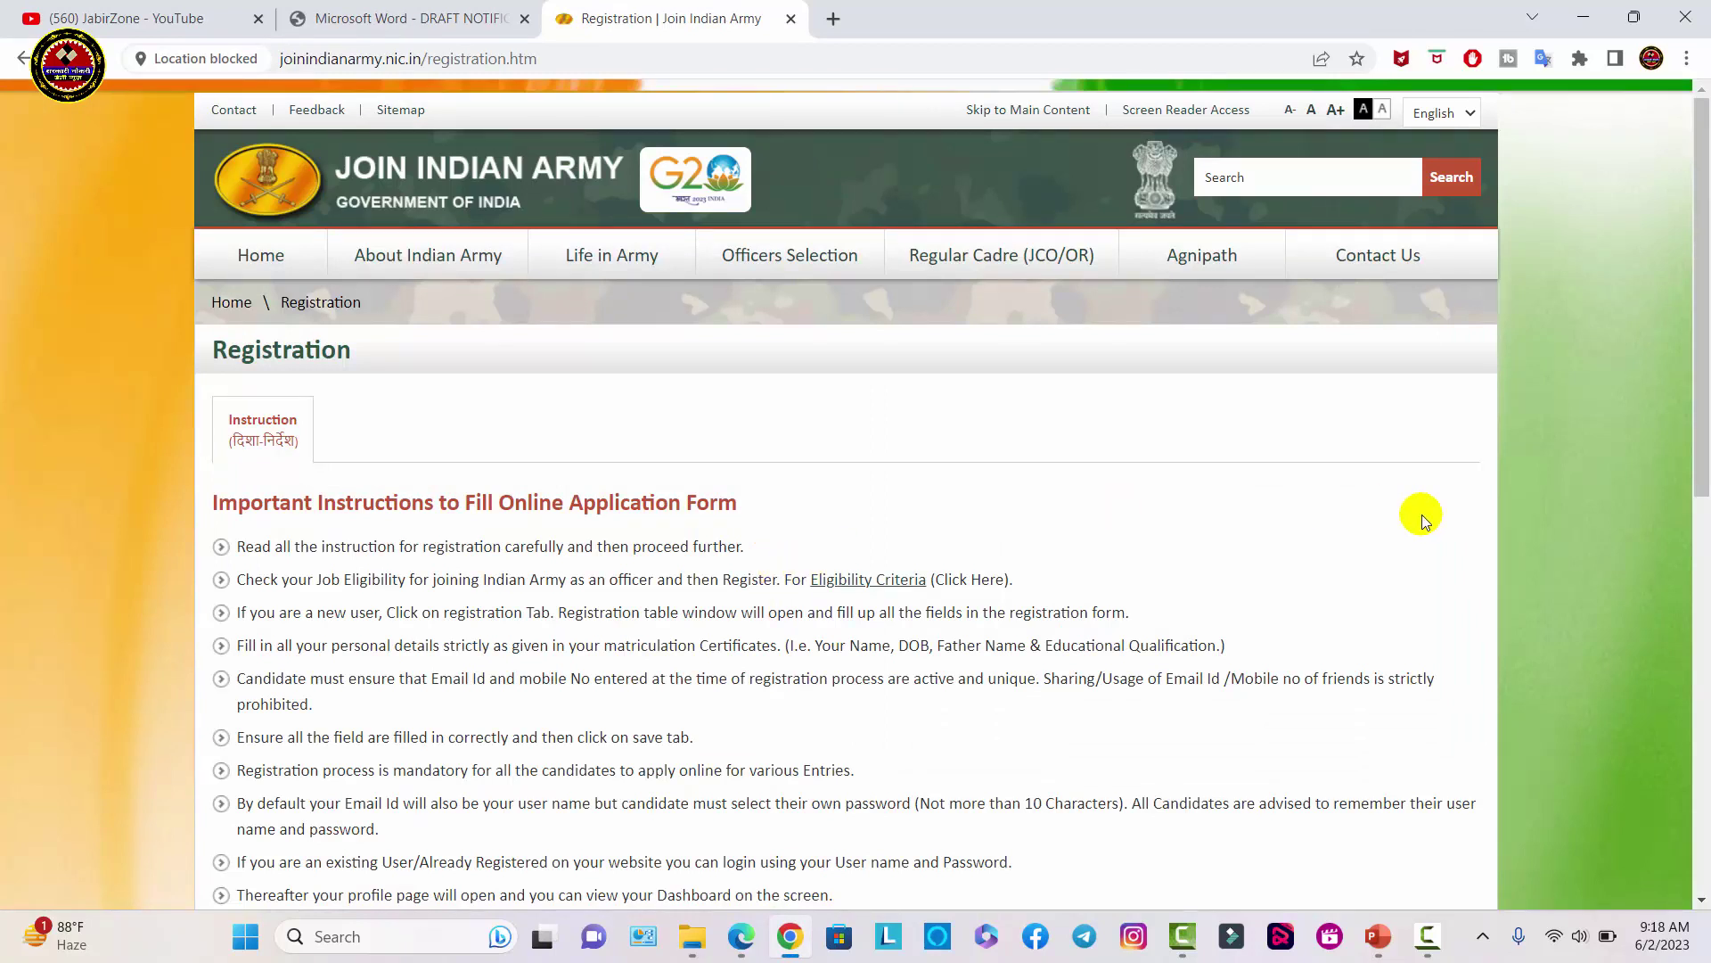
left_click_drag(1698, 323, 1702, 740)
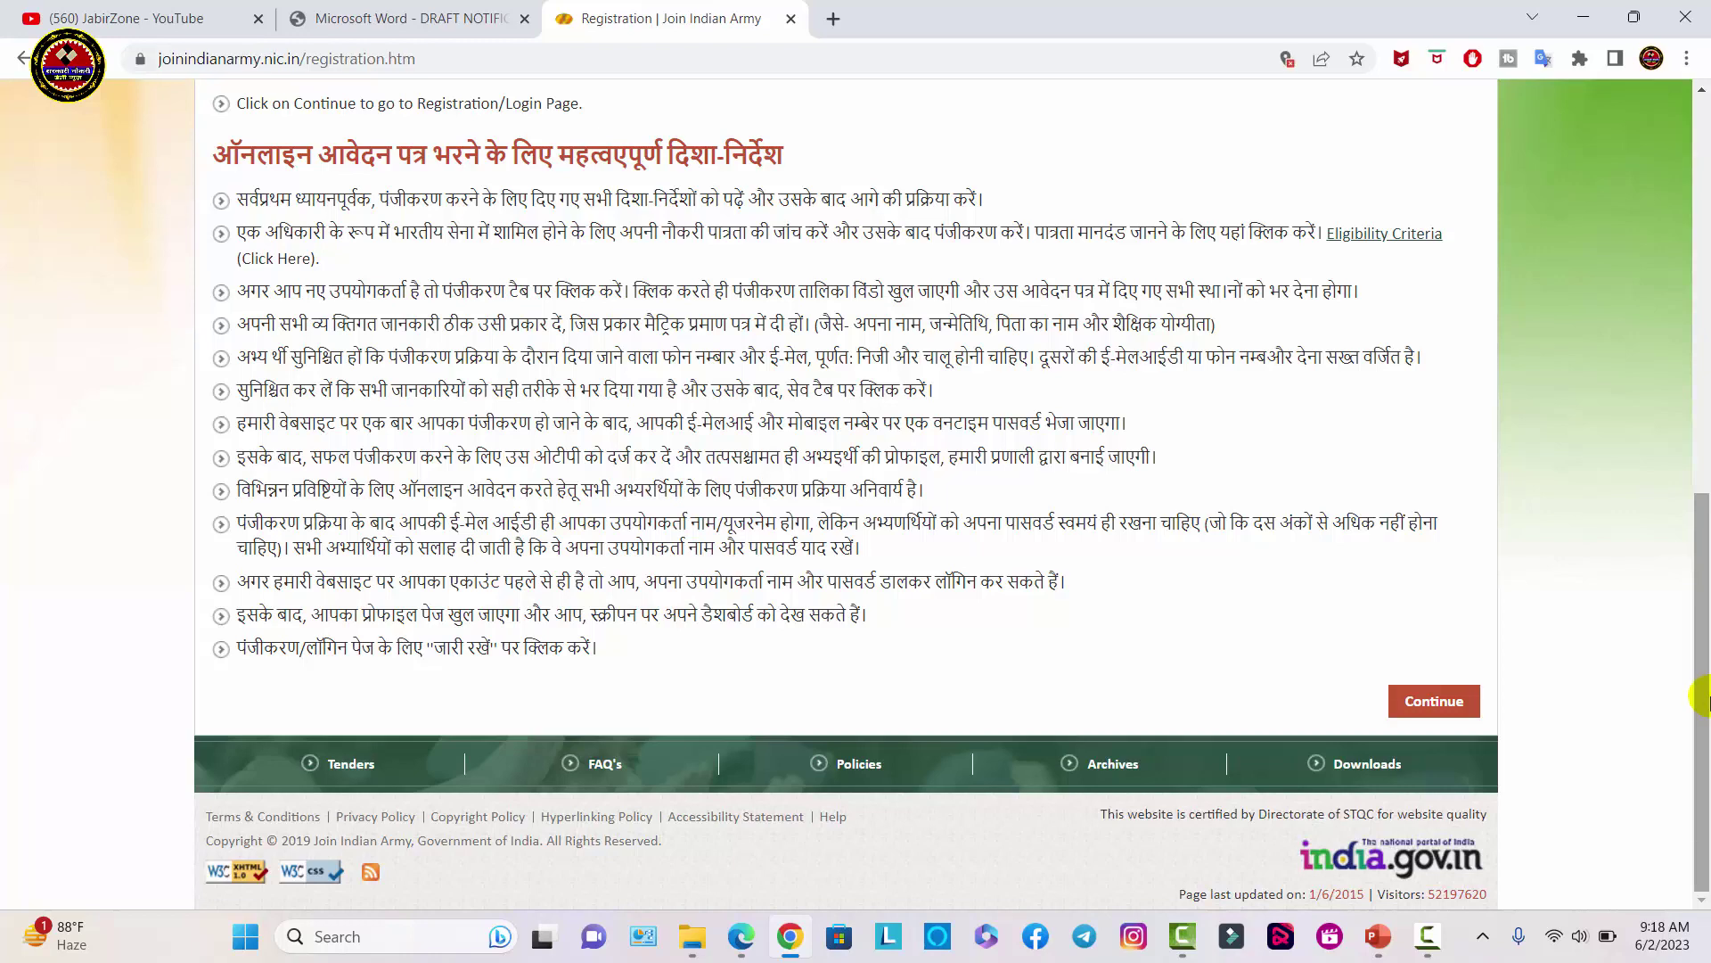
left_click_drag(1698, 638, 1706, 704)
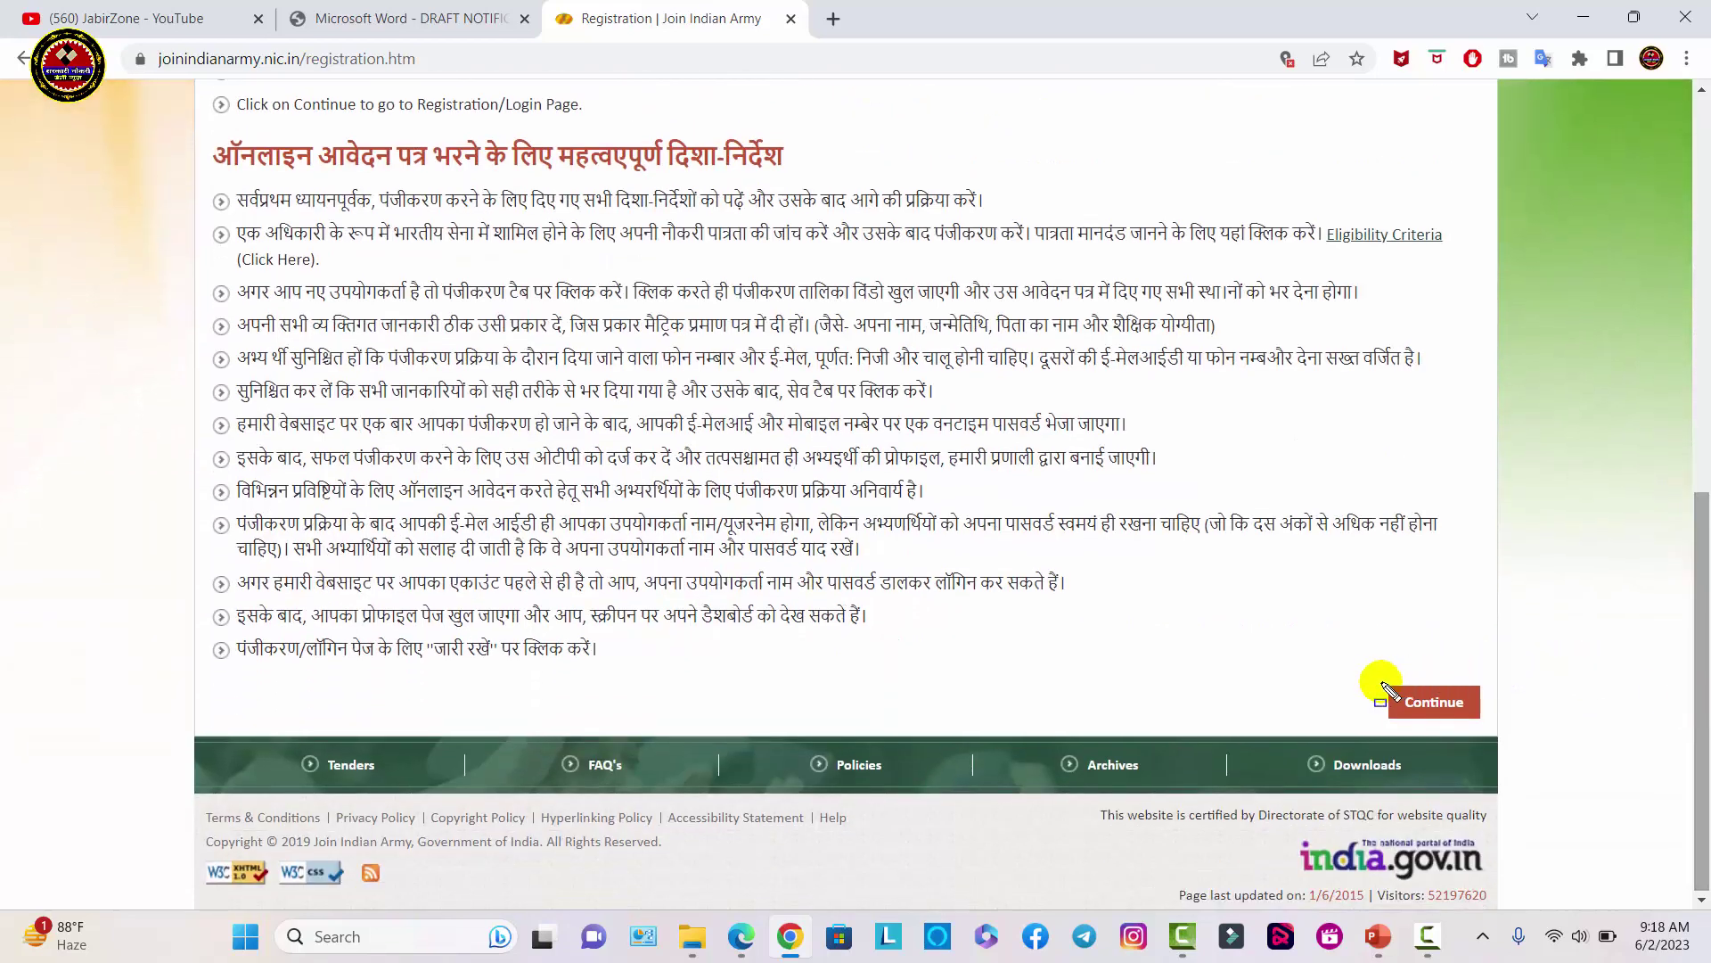
left_click_drag(1374, 675, 1503, 722)
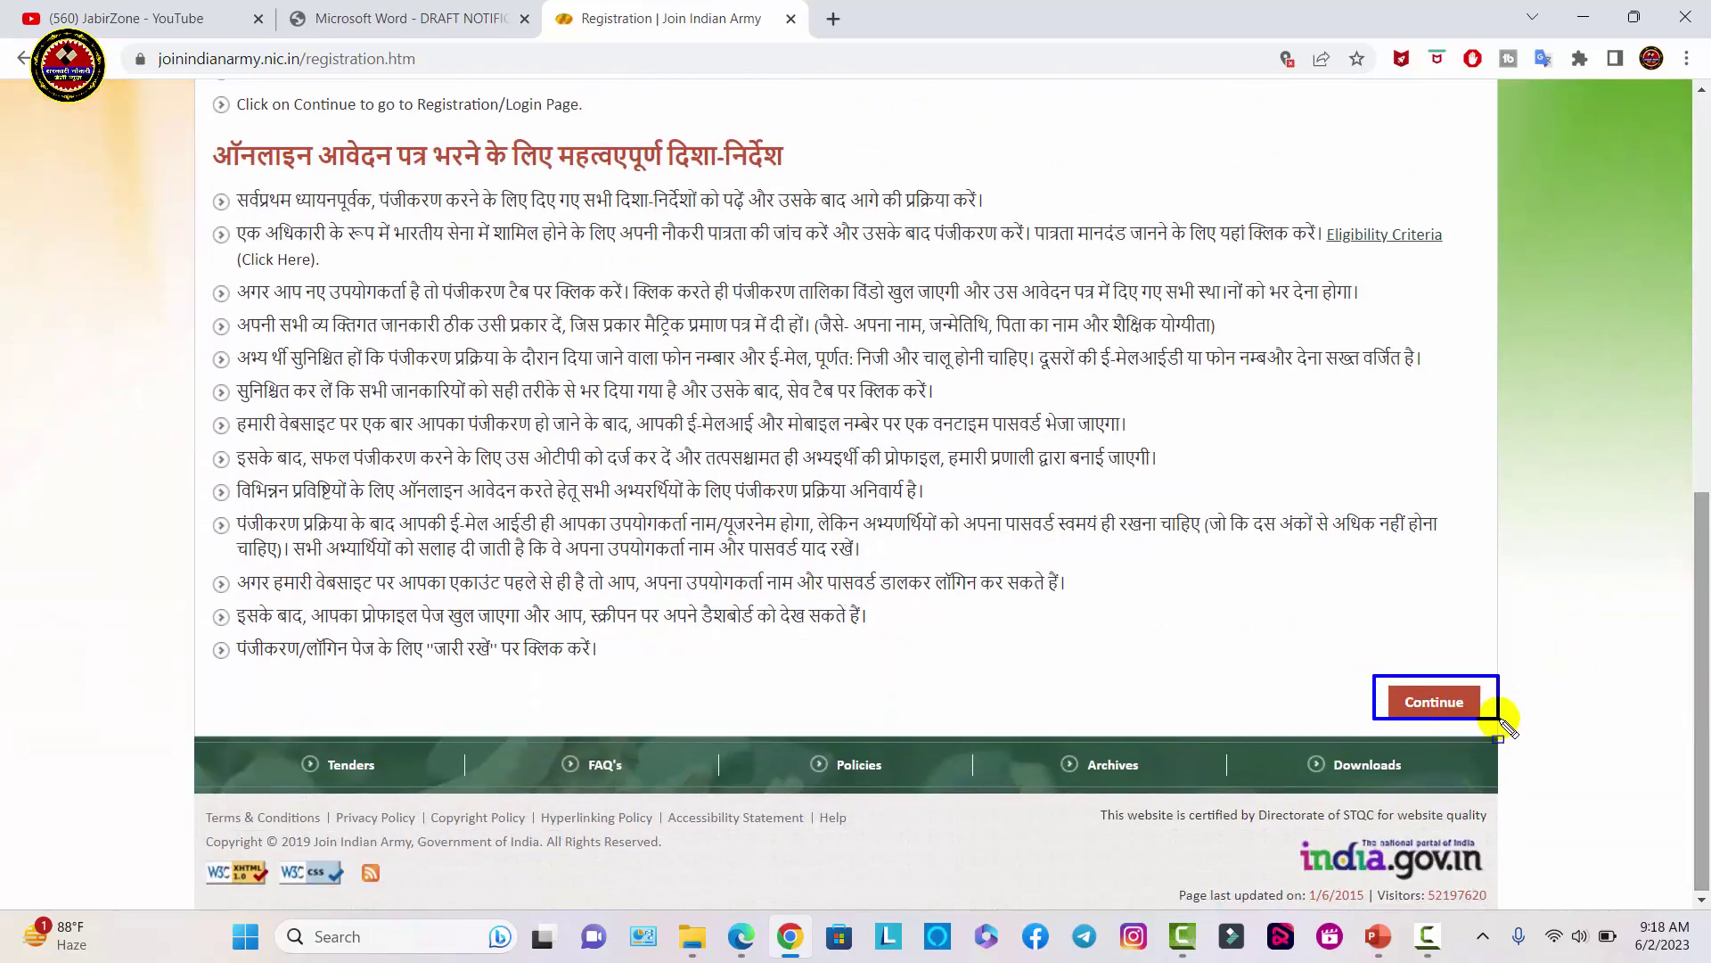
left_click(1444, 703)
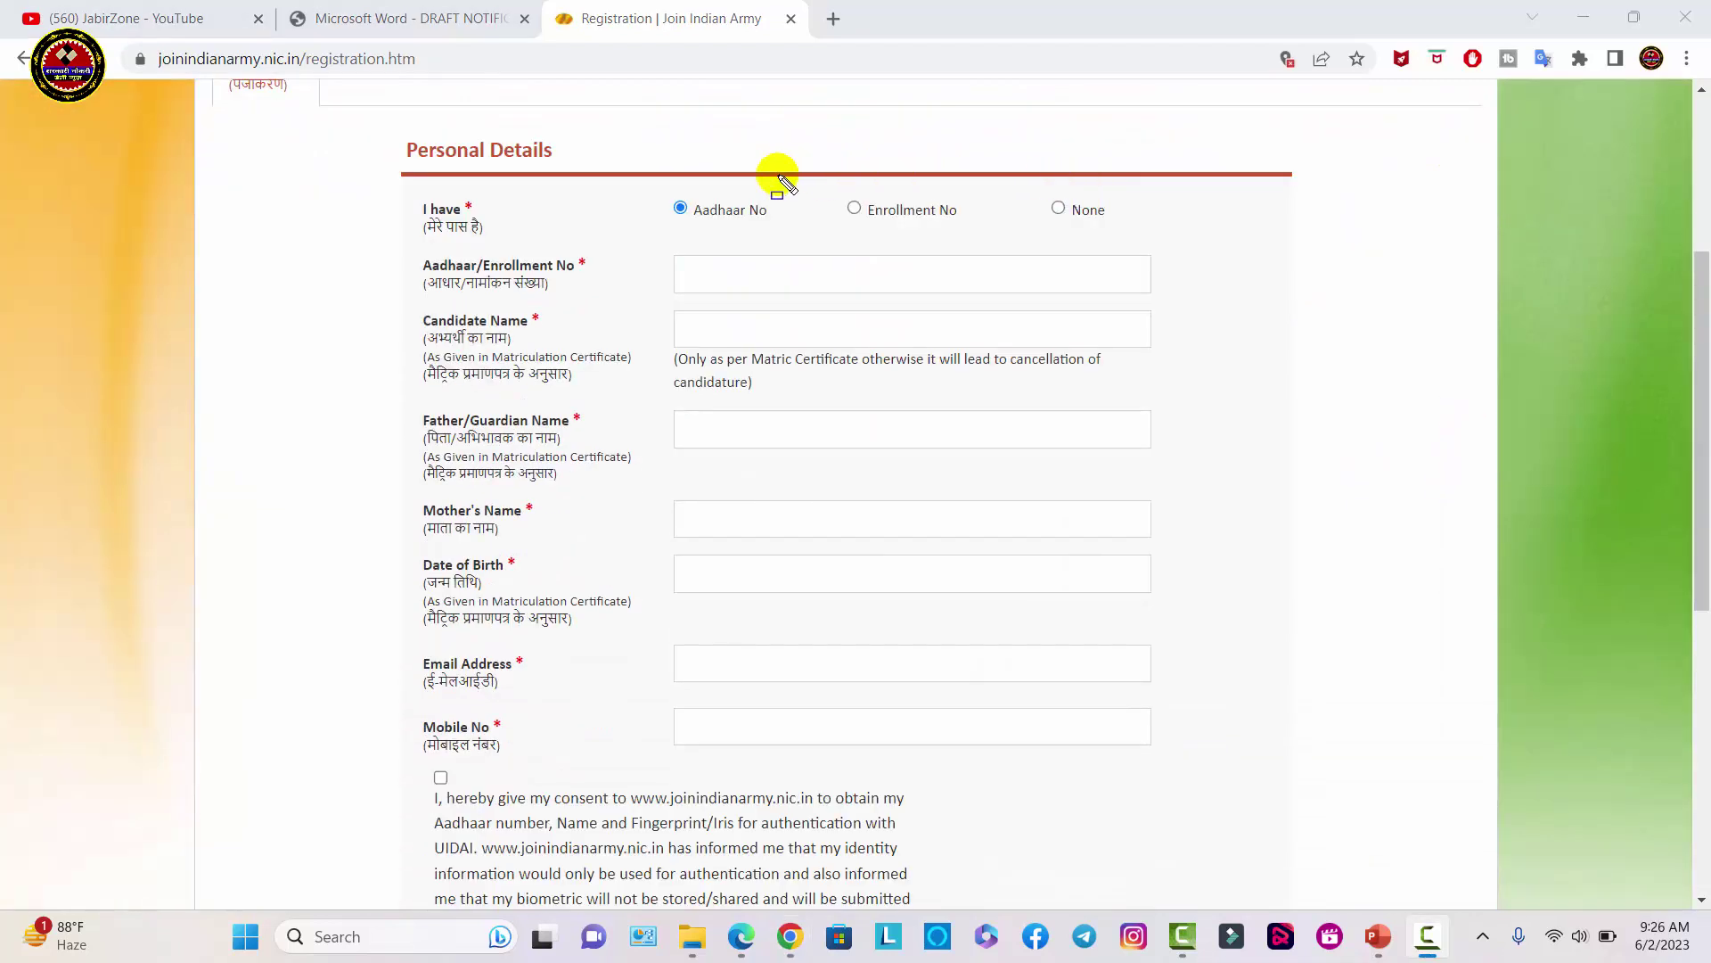
Review the Aadhaar/Enrollment number, candidate, father's and mother's name fields.
mouse_move(657, 188)
left_mouse_down()
mouse_move(796, 230)
mouse_move(1117, 224)
left_mouse_up()
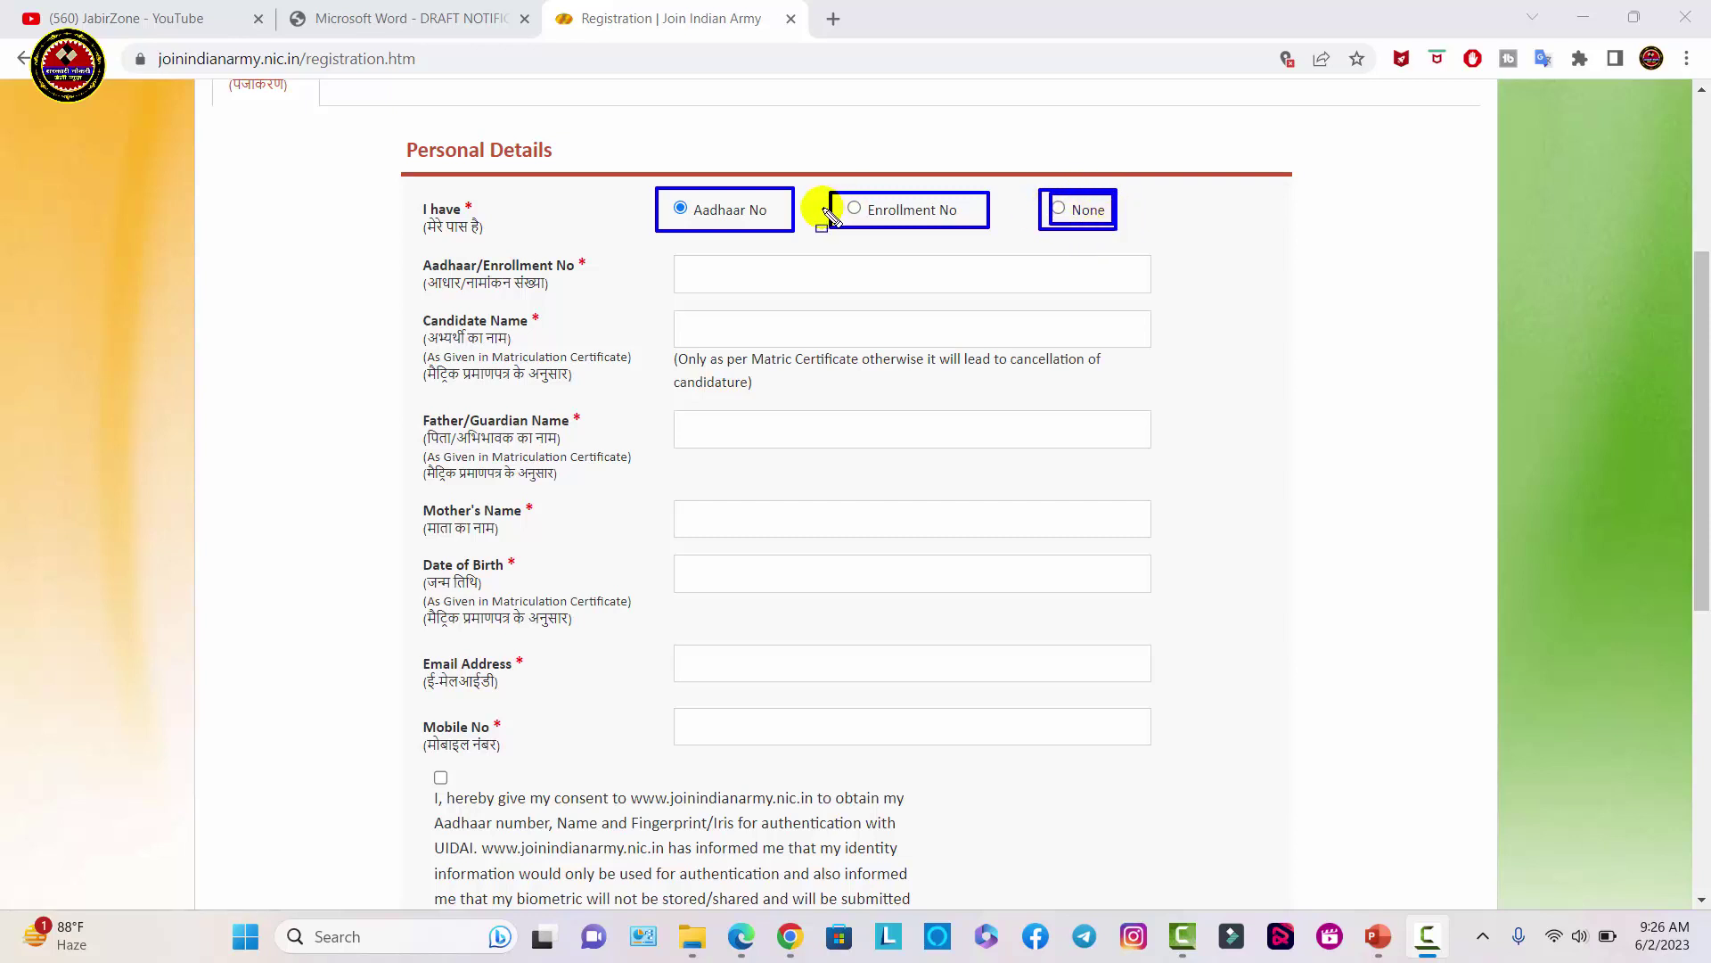
mouse_move(655, 190)
left_mouse_down()
mouse_move(962, 198)
mouse_move(1001, 222)
left_mouse_up()
key("Escape")
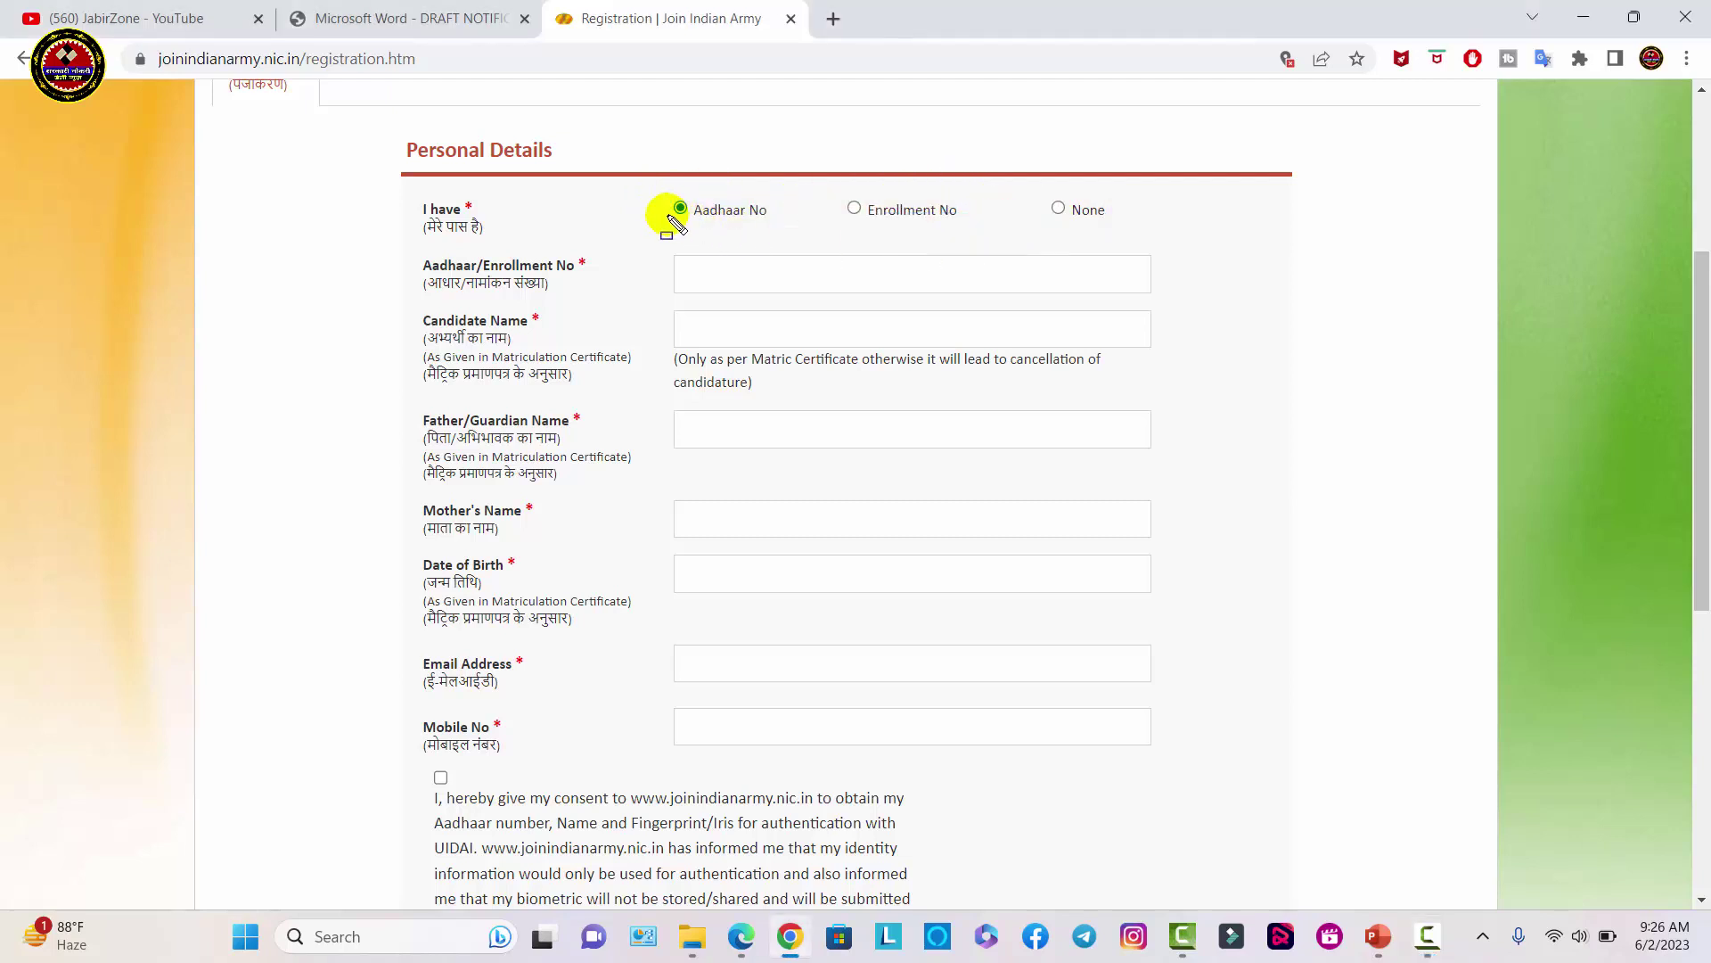
left_click_drag(651, 191, 817, 238)
left_click_drag(681, 253, 946, 291)
left_click_drag(673, 311, 919, 345)
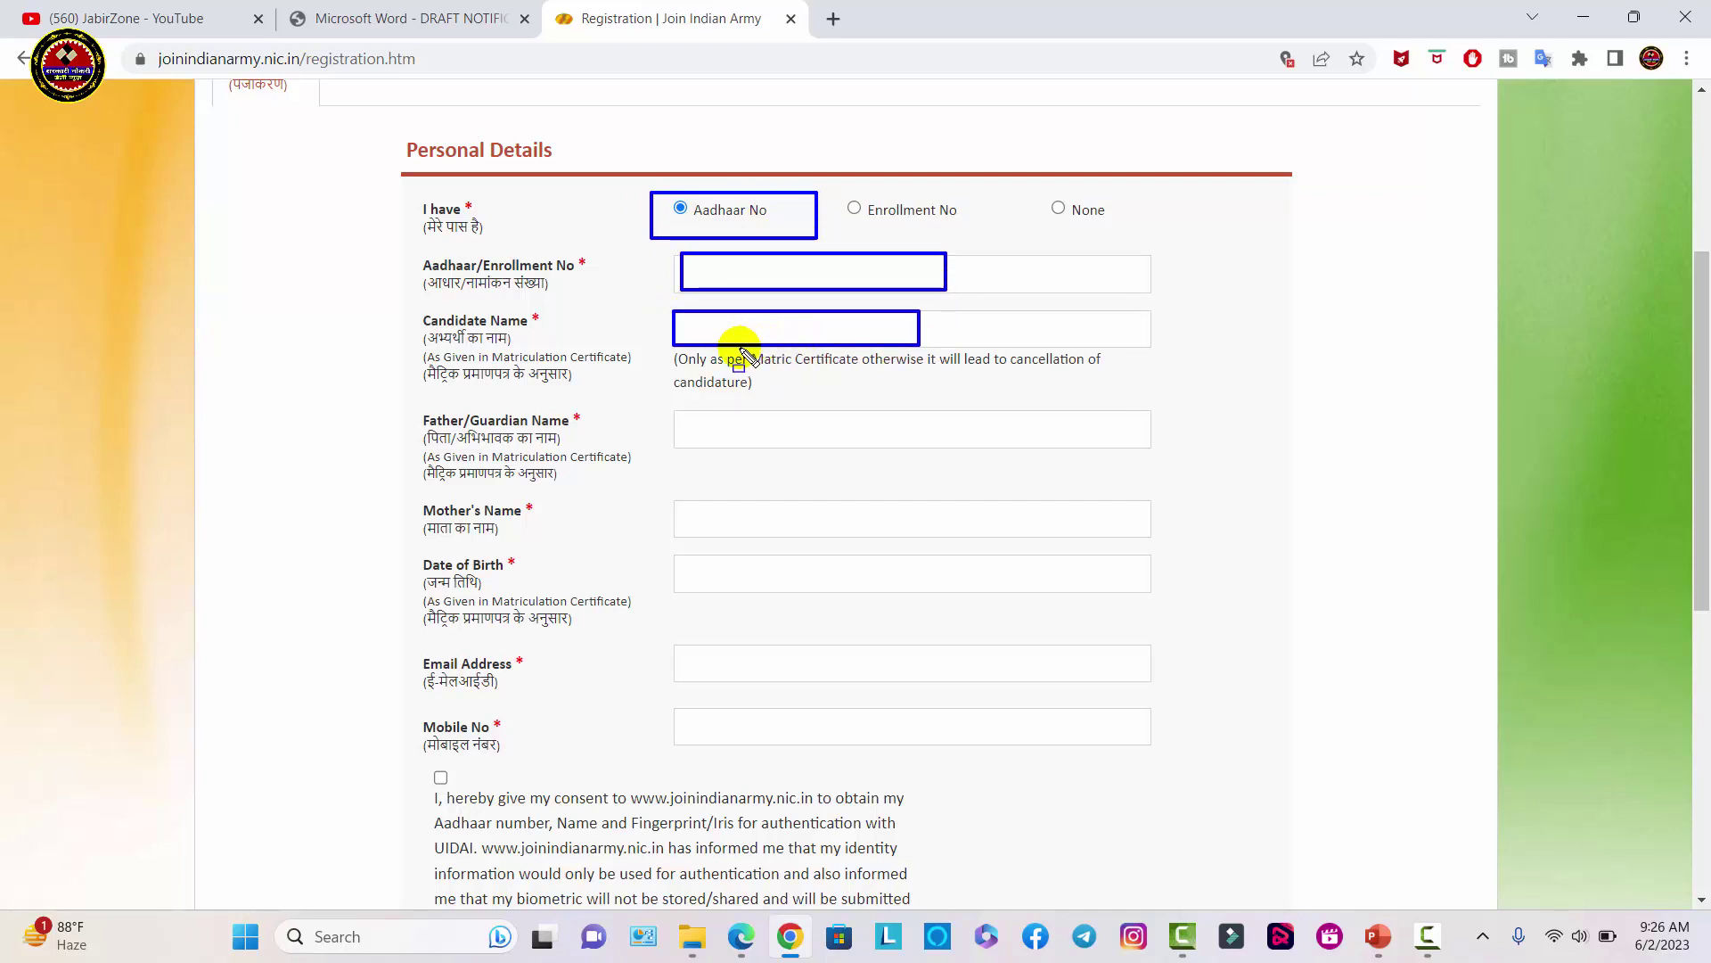
left_click_drag(739, 348, 961, 368)
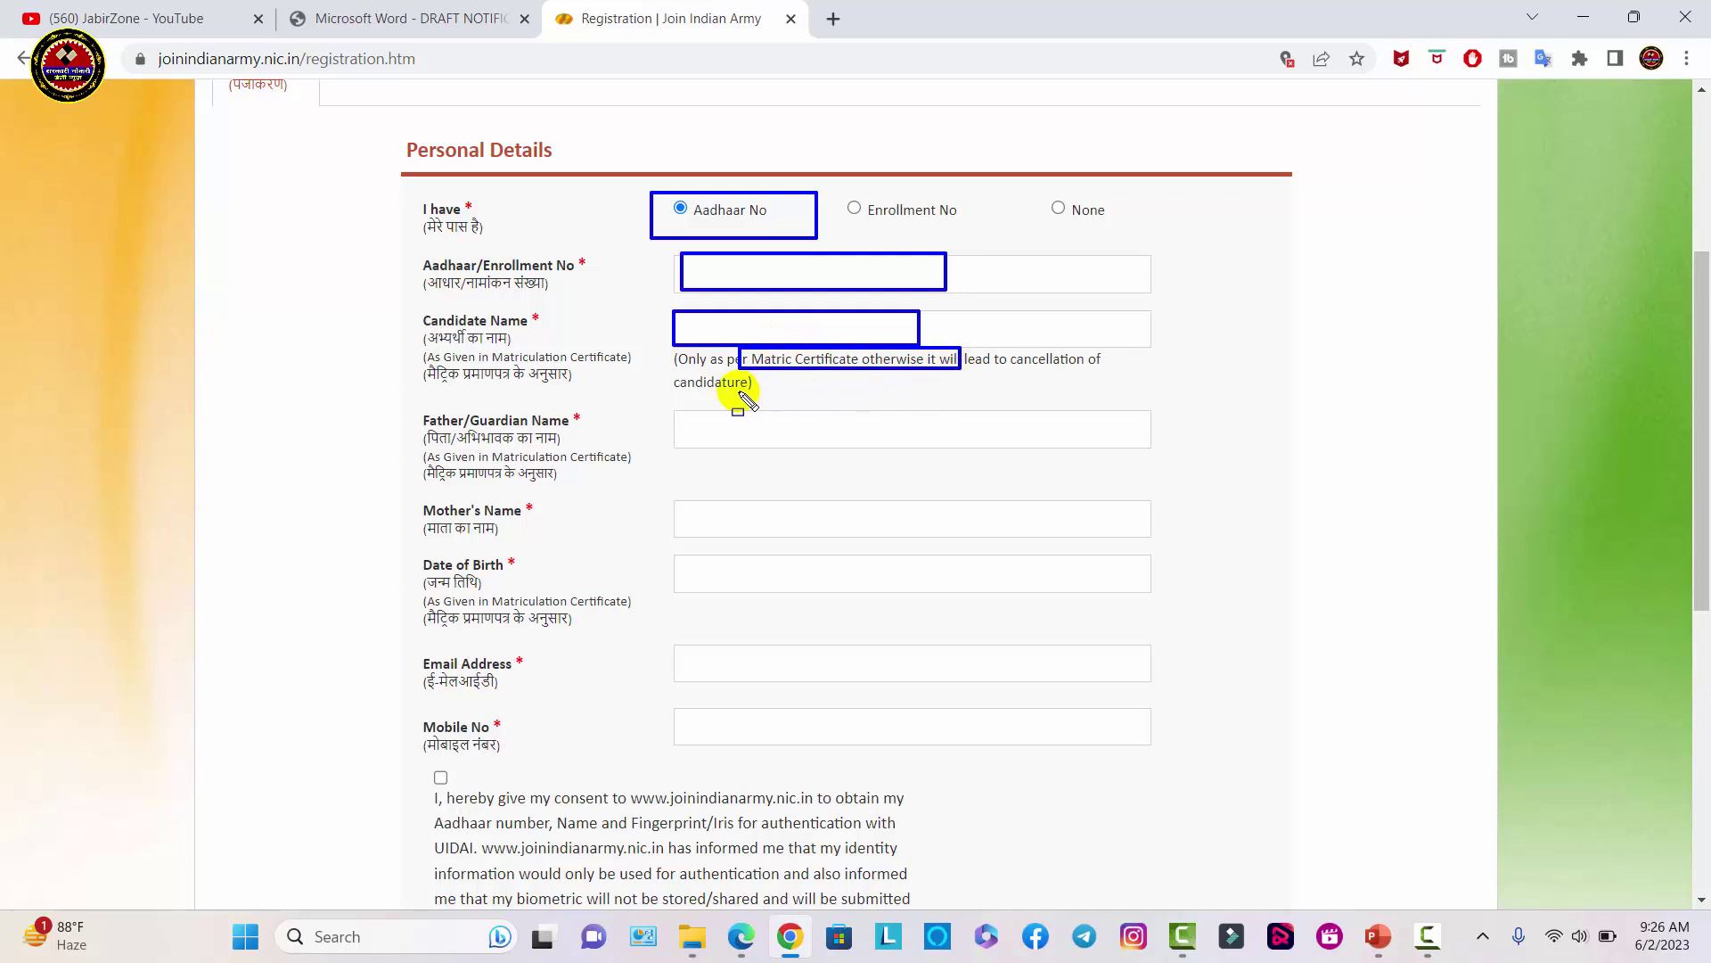
left_click_drag(681, 412, 883, 446)
left_click_drag(680, 507, 883, 556)
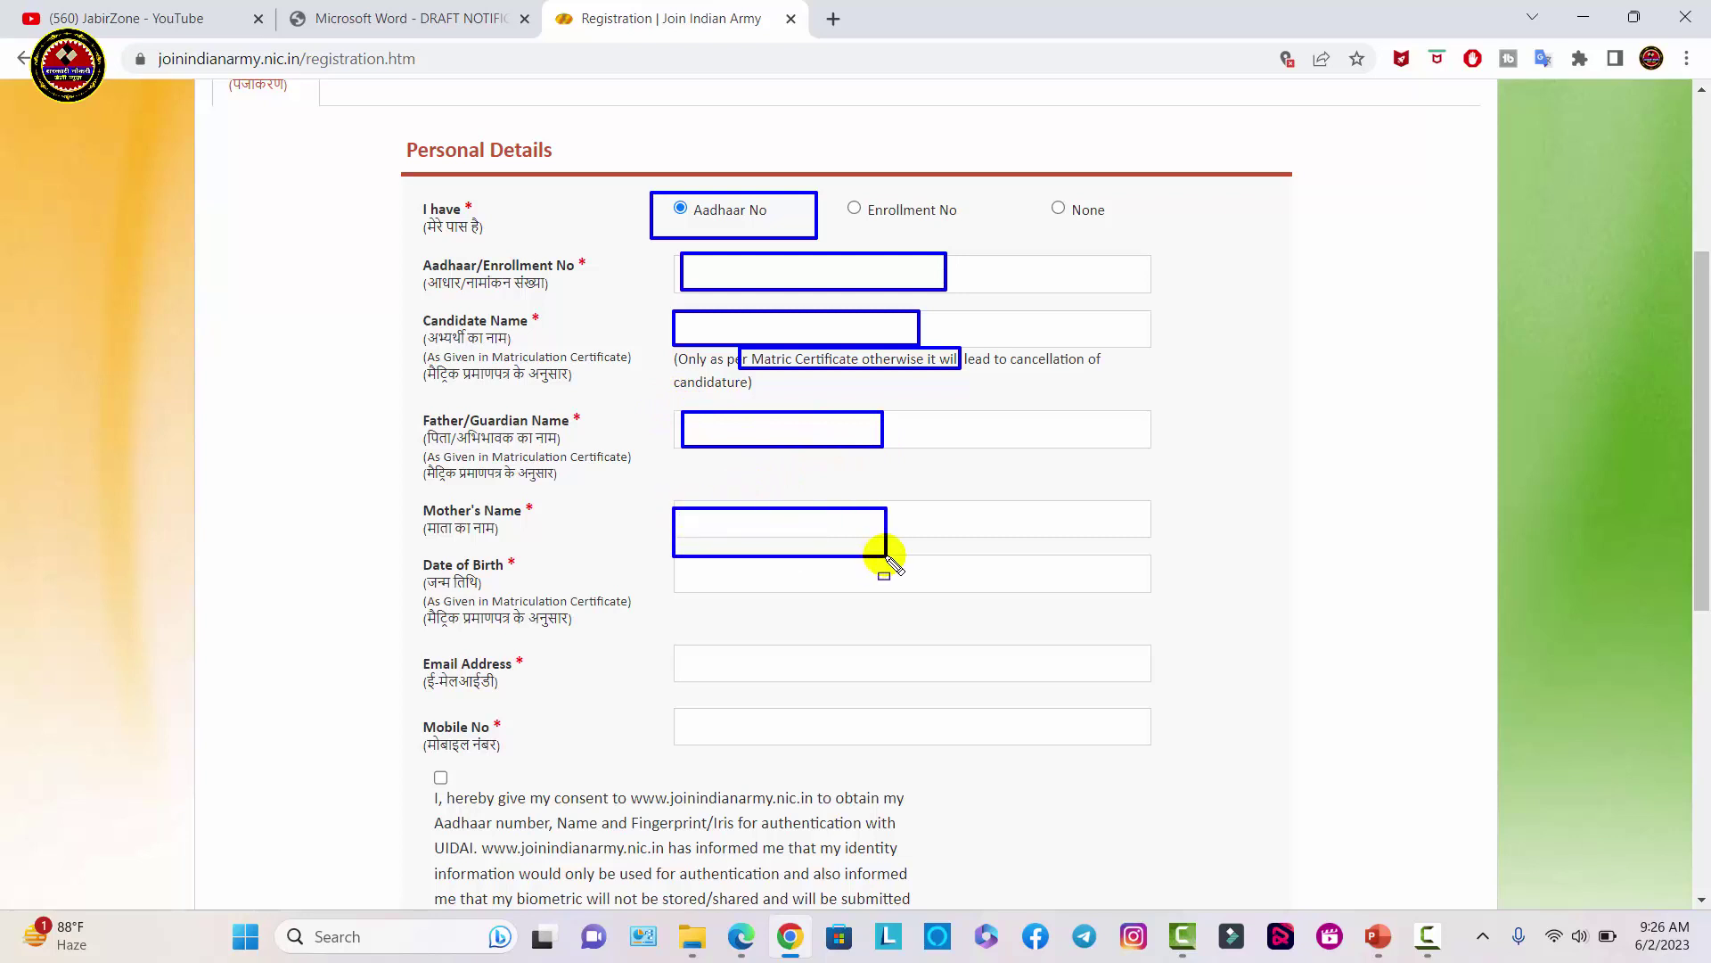
key("Escape")
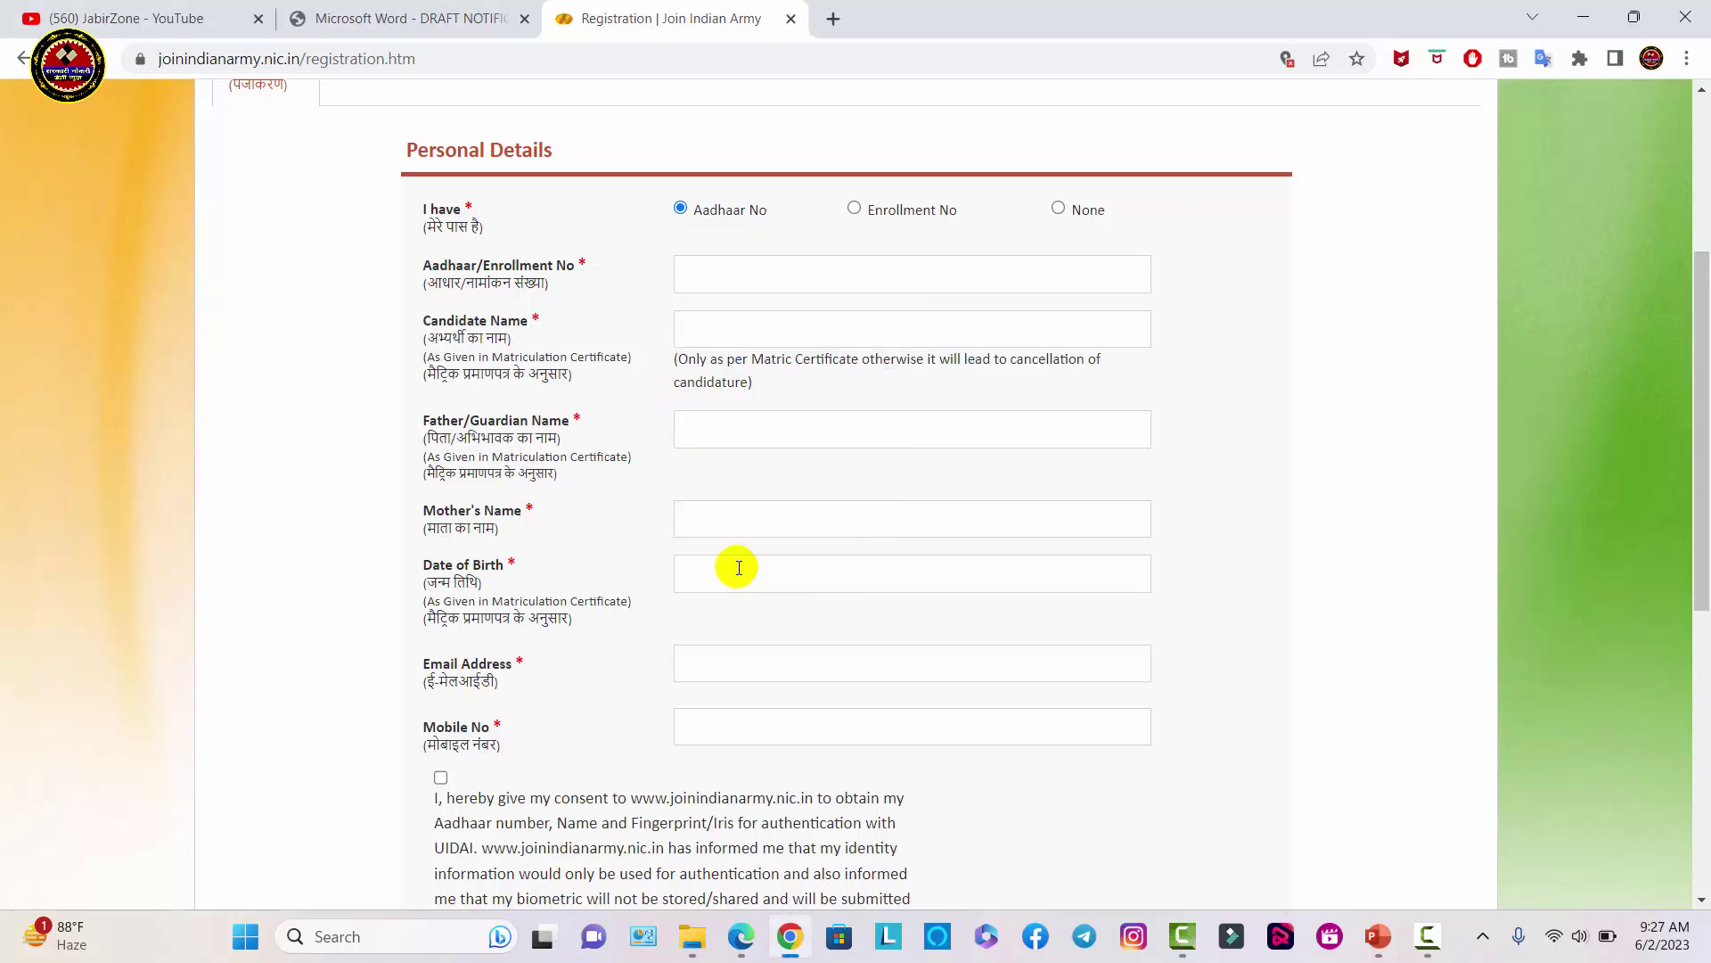
Check the Date of Birth, email and mobile entries, then tick the Aadhaar authentication consent box.
left_click(739, 568)
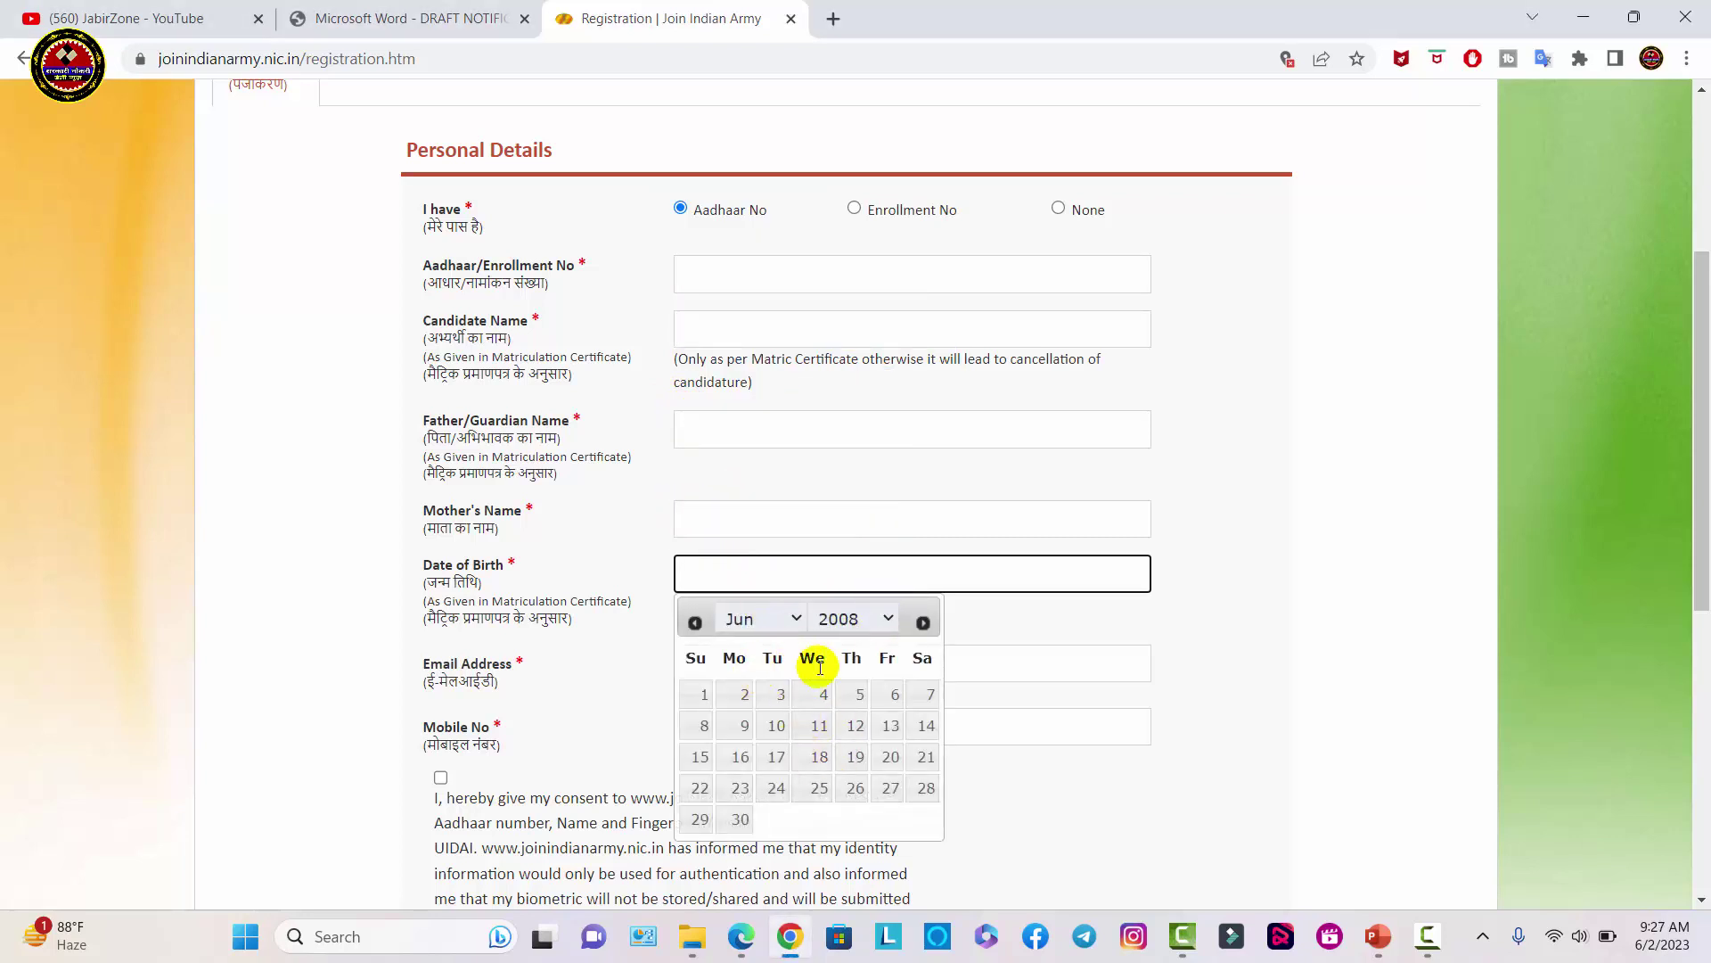
left_click(1011, 615)
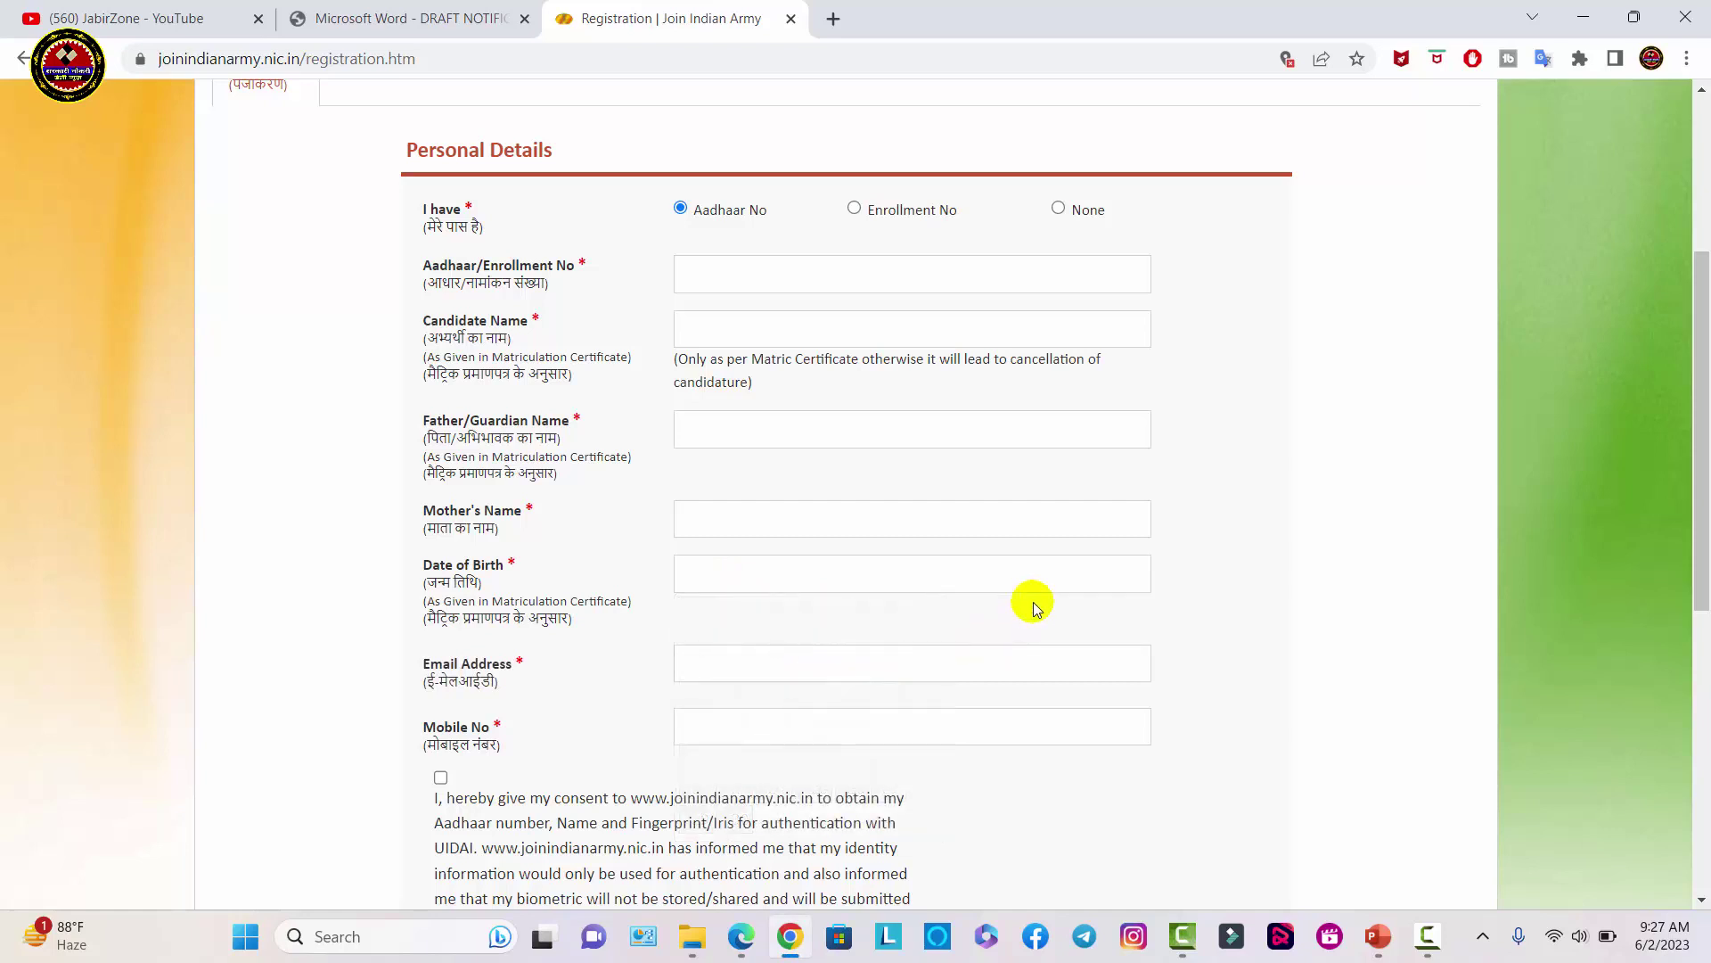
left_click_drag(677, 645, 927, 683)
left_click_drag(684, 702, 880, 749)
key("Escape")
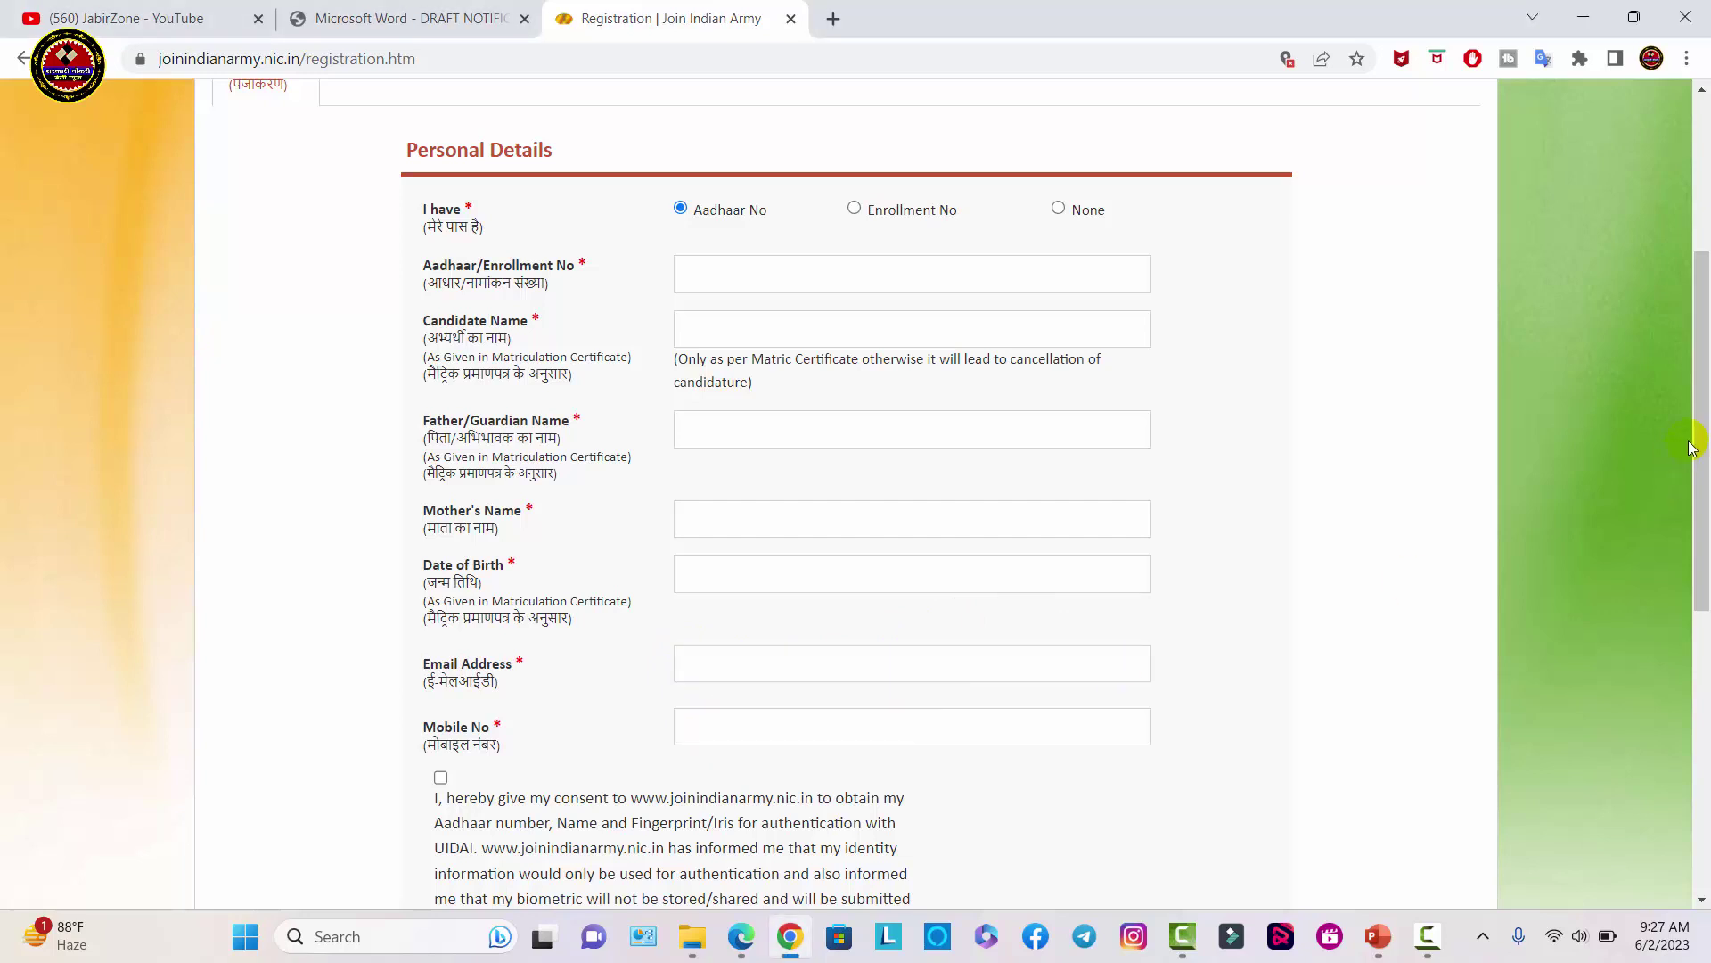
scroll(1648, 499, "down", 4)
left_click(440, 393)
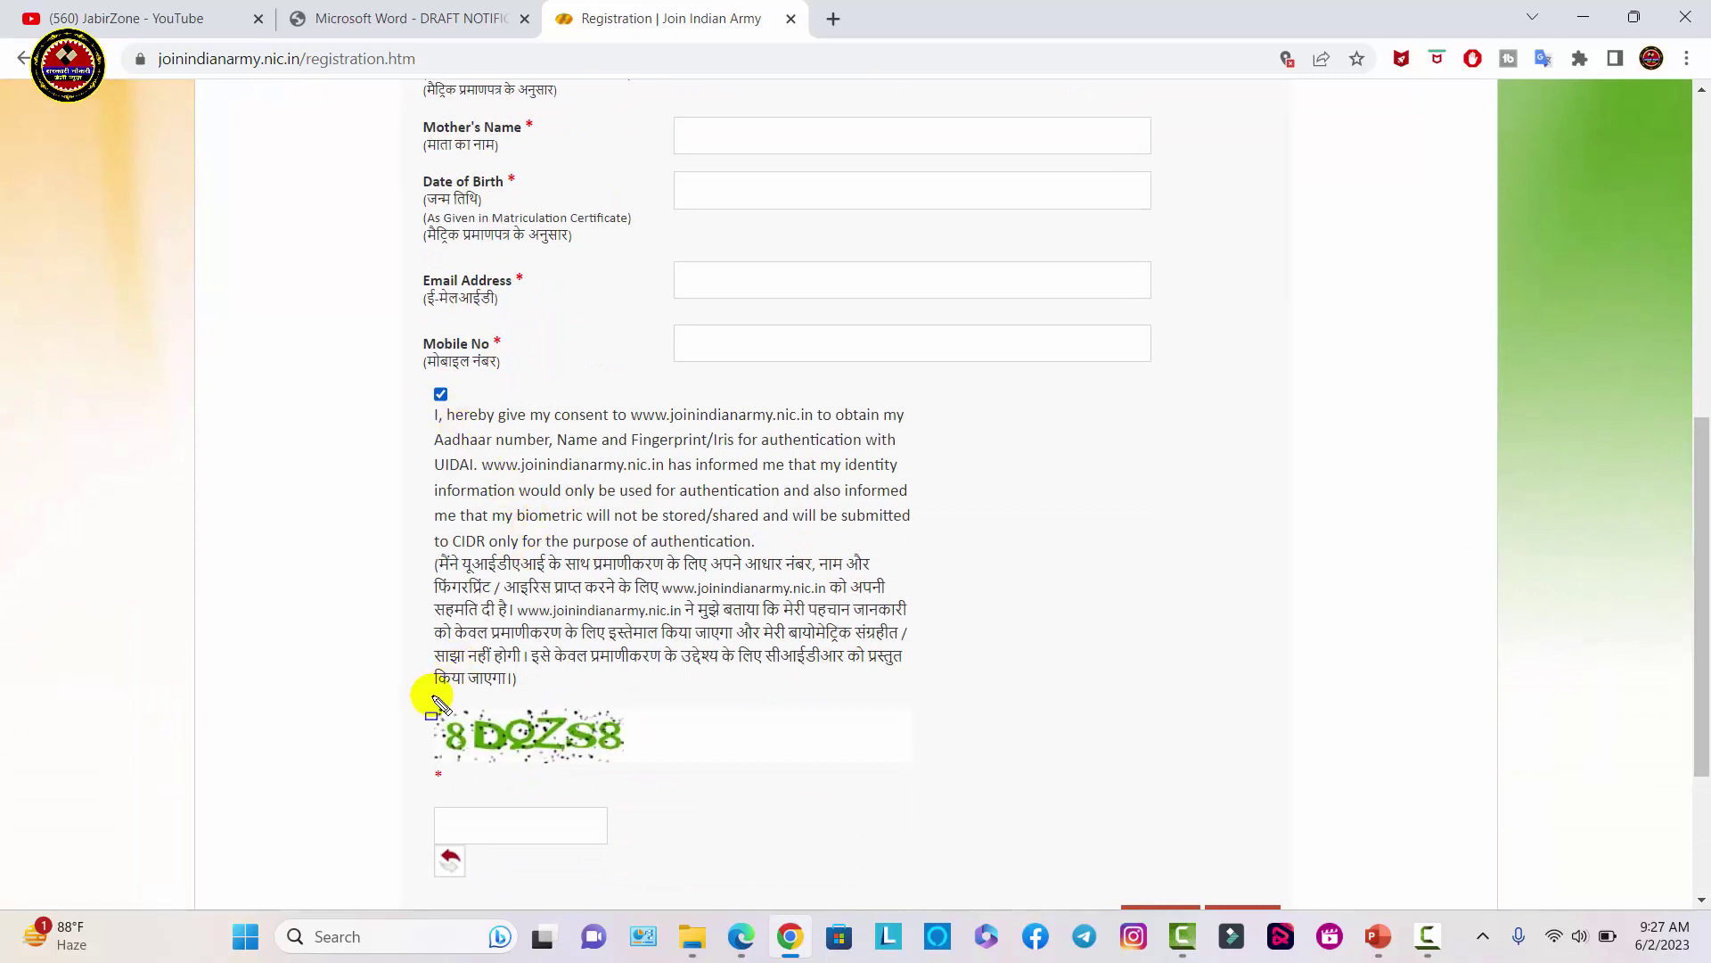
left_click_drag(438, 704, 619, 773)
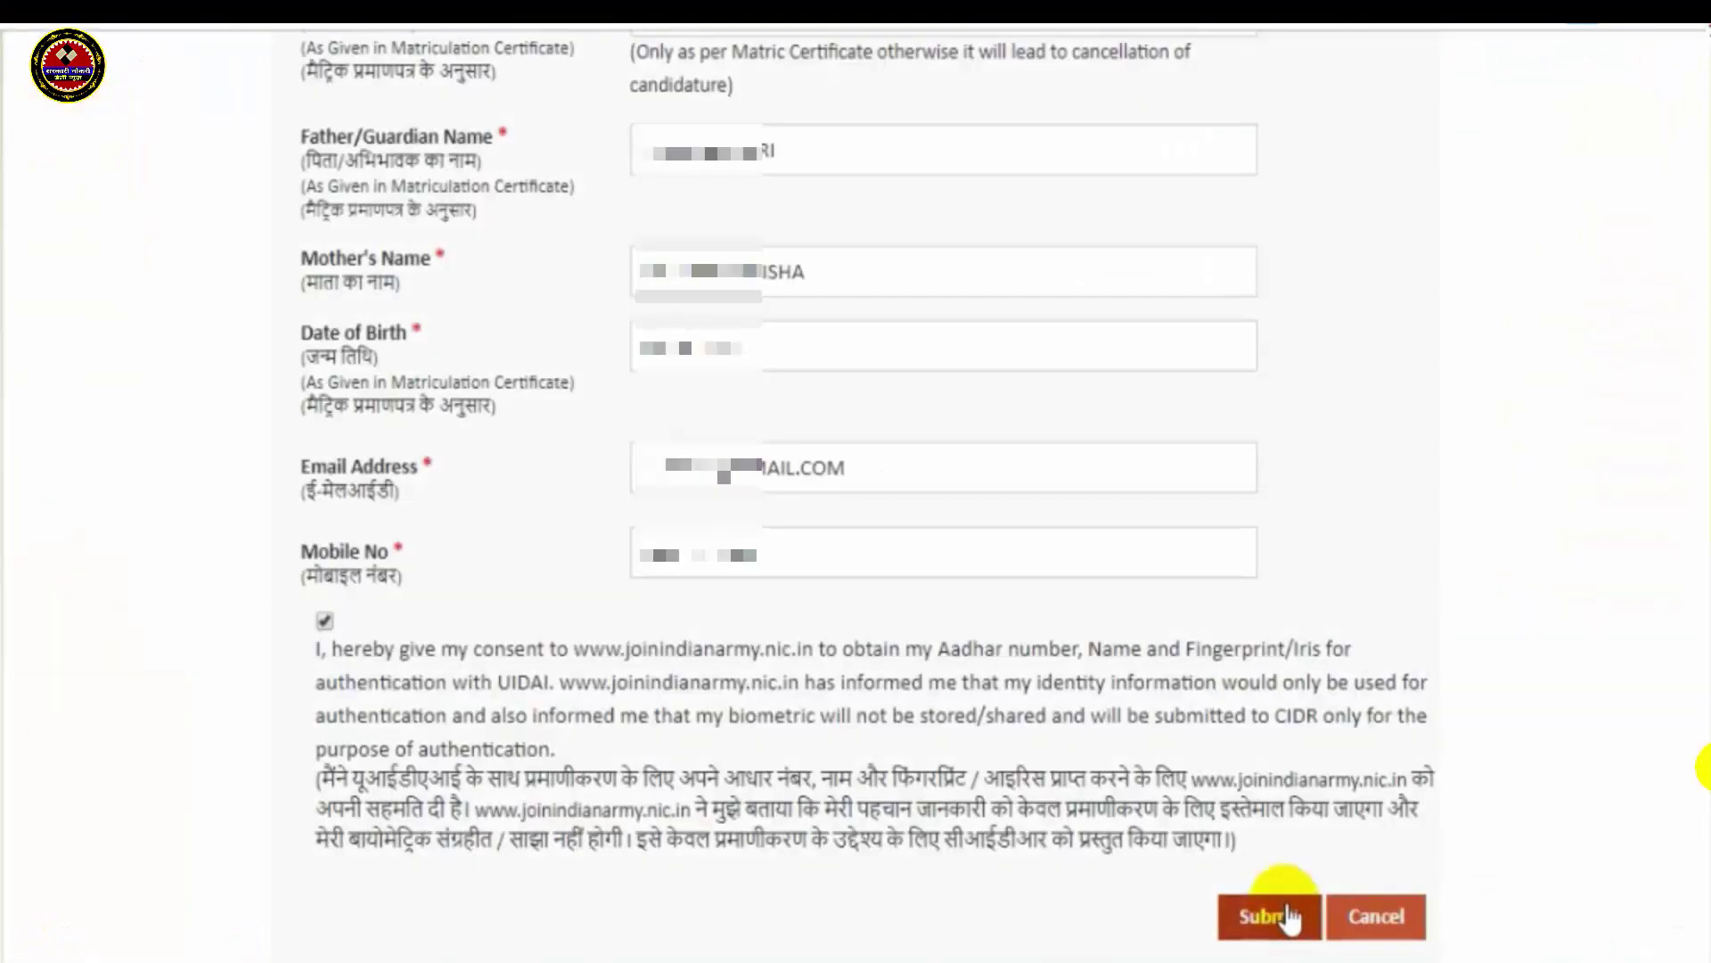
Submit the registration and enter the emailed OTP on the verification page.
left_click(1265, 917)
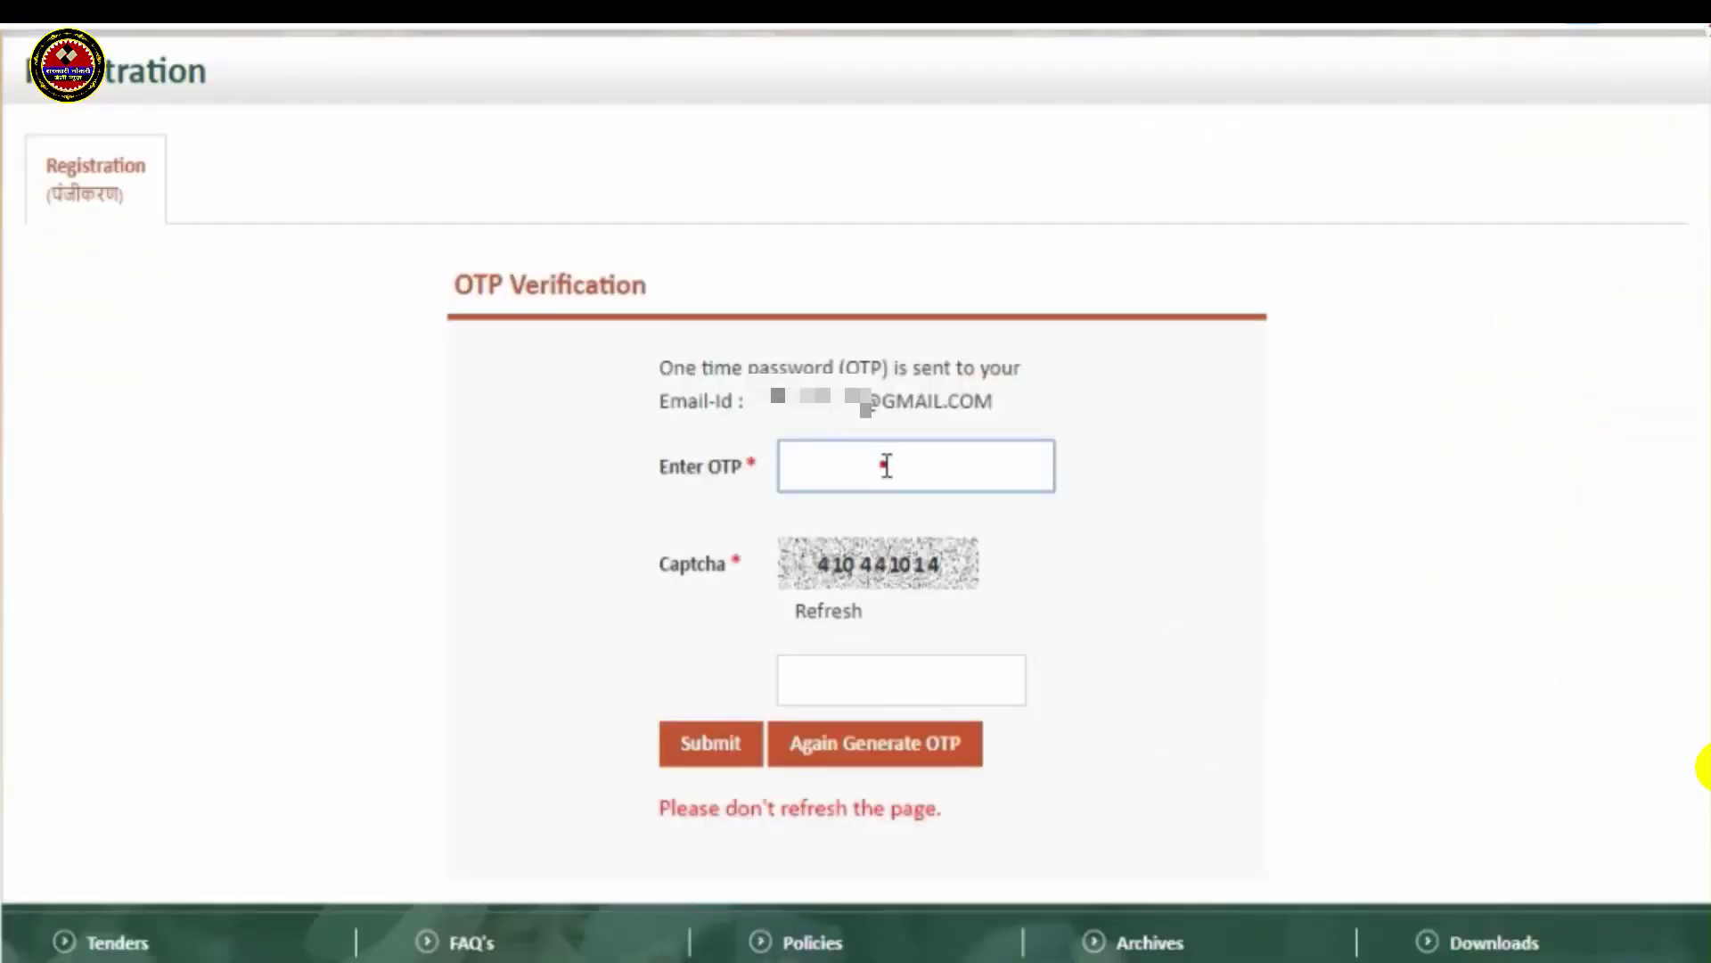
left_click(887, 464)
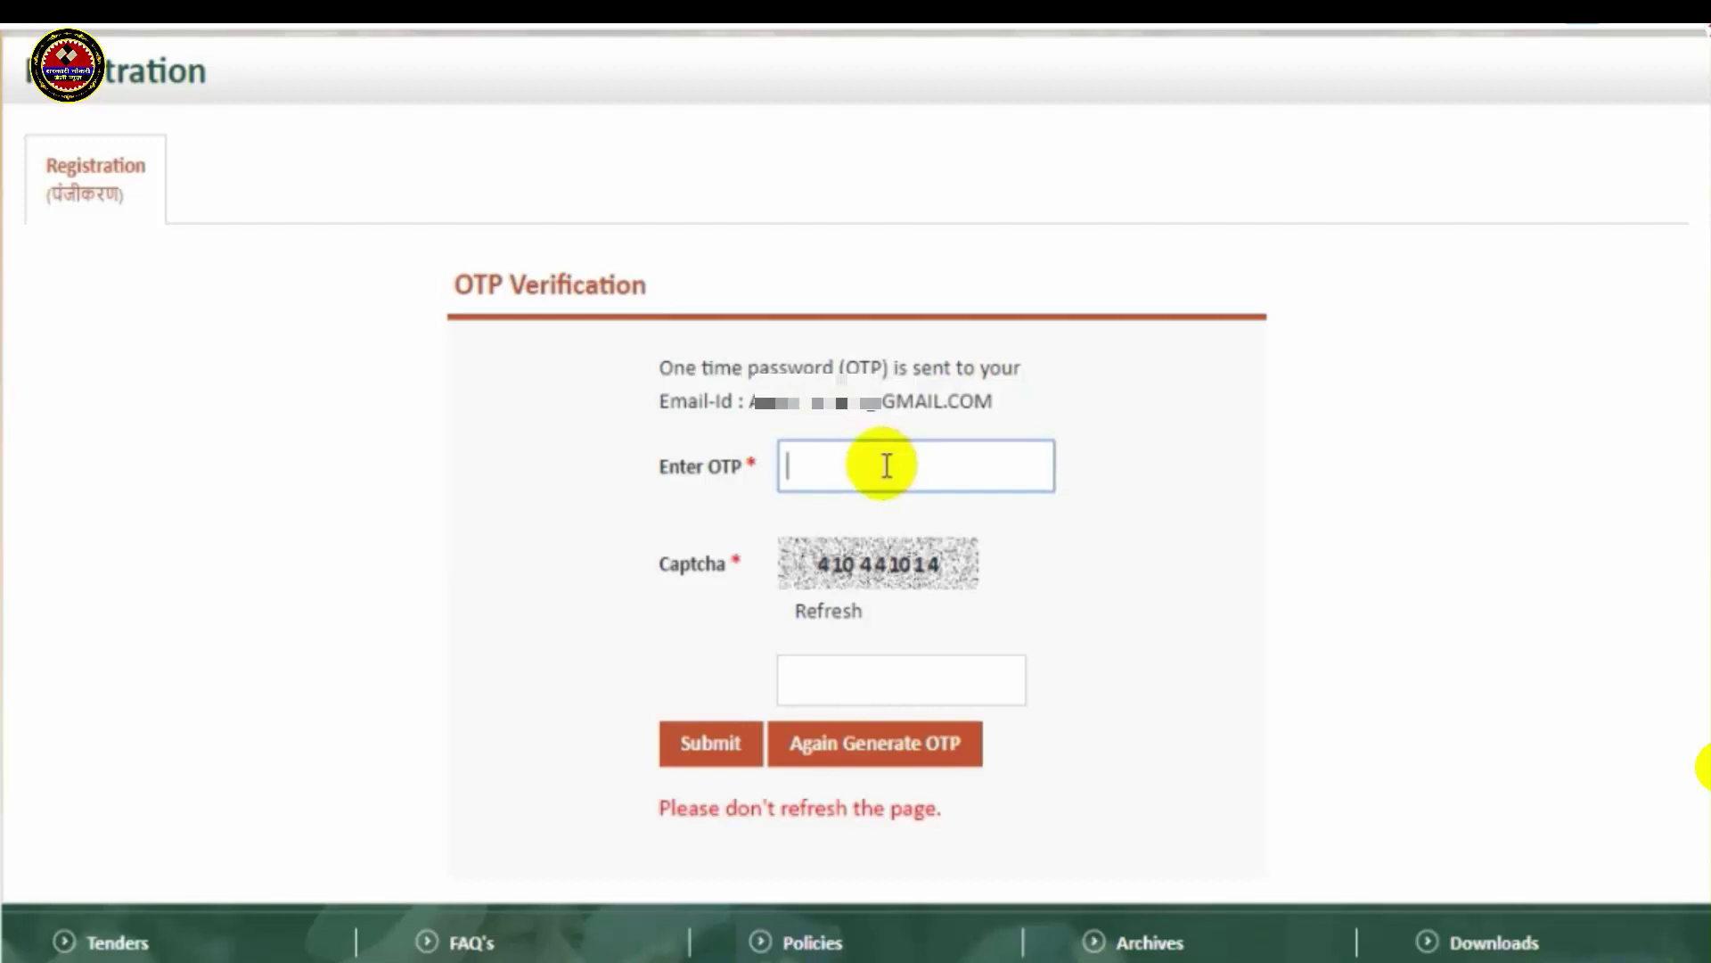
left_click(837, 688)
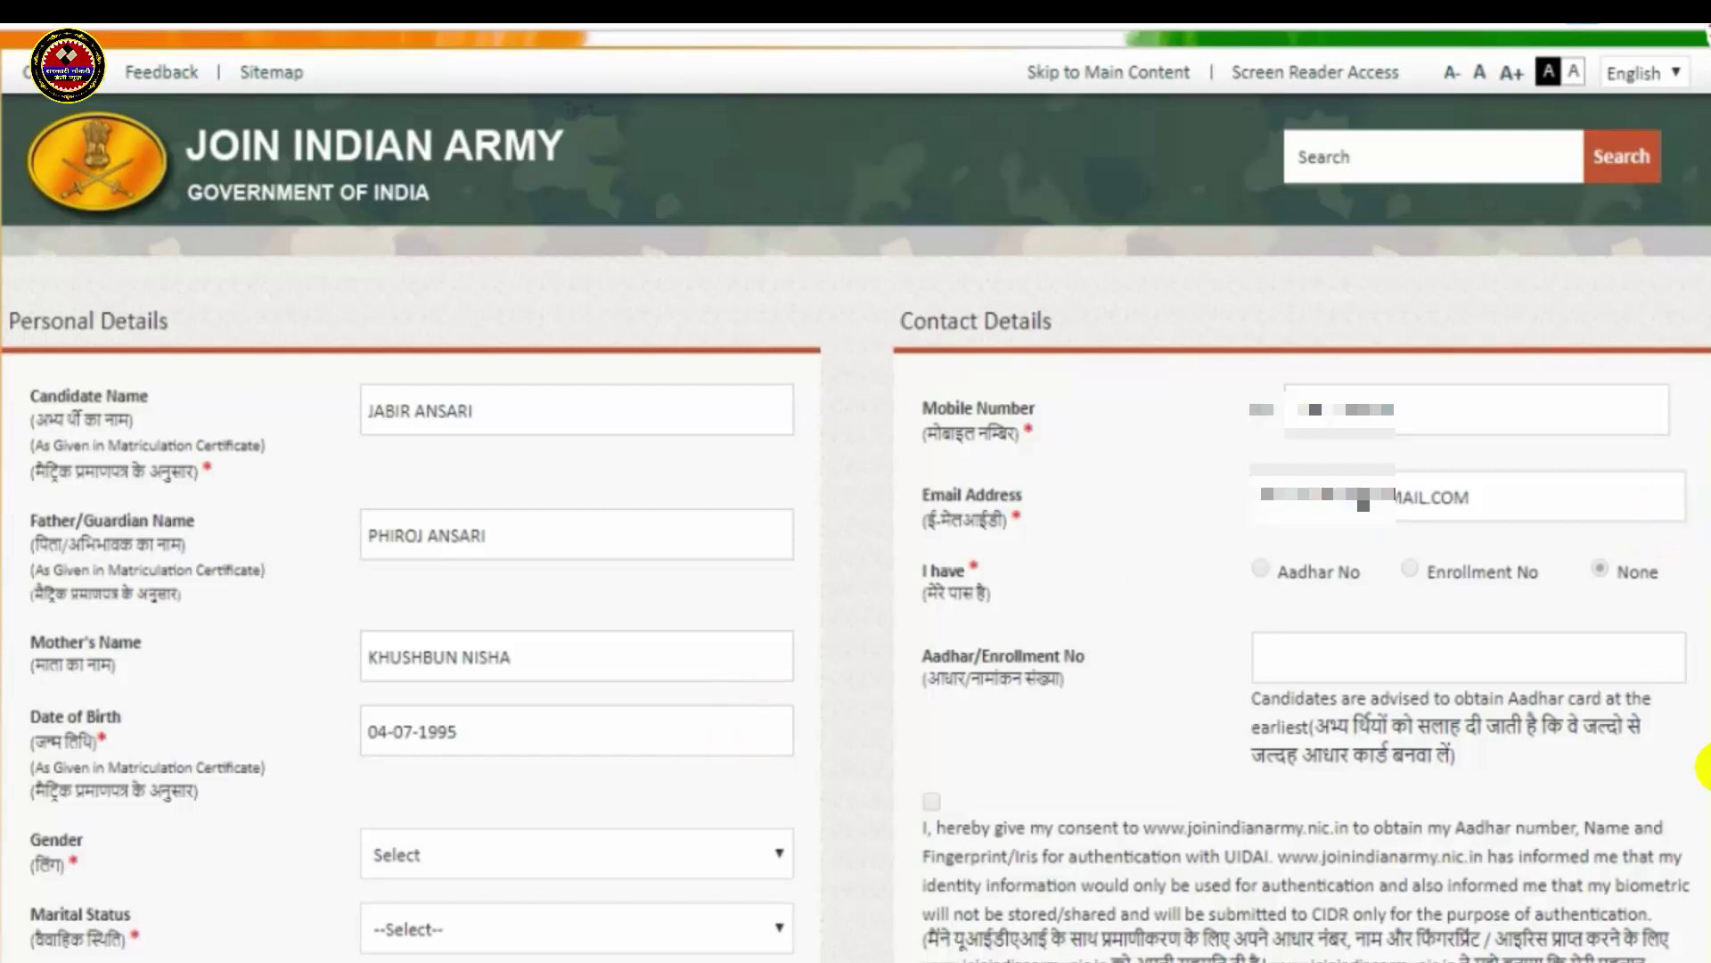
Set Gender to Male and Marital Status to Unmarried.
scroll(1693, 767, "down", 5)
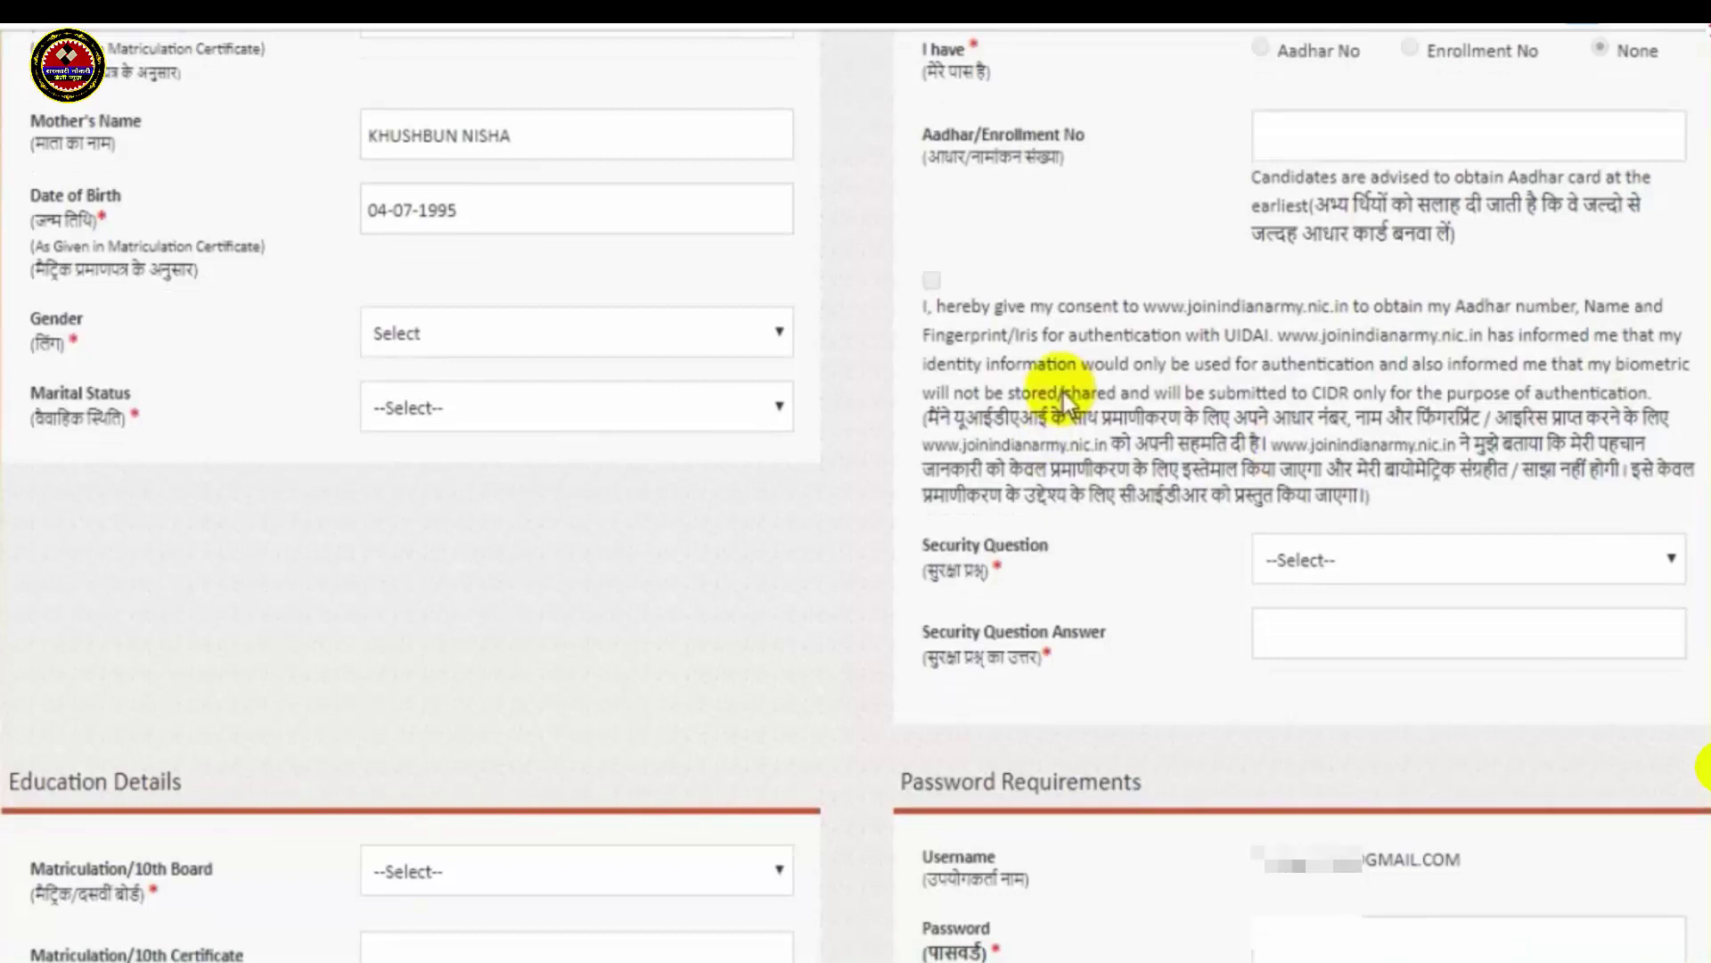
left_click(580, 346)
left_click(606, 392)
left_click(633, 407)
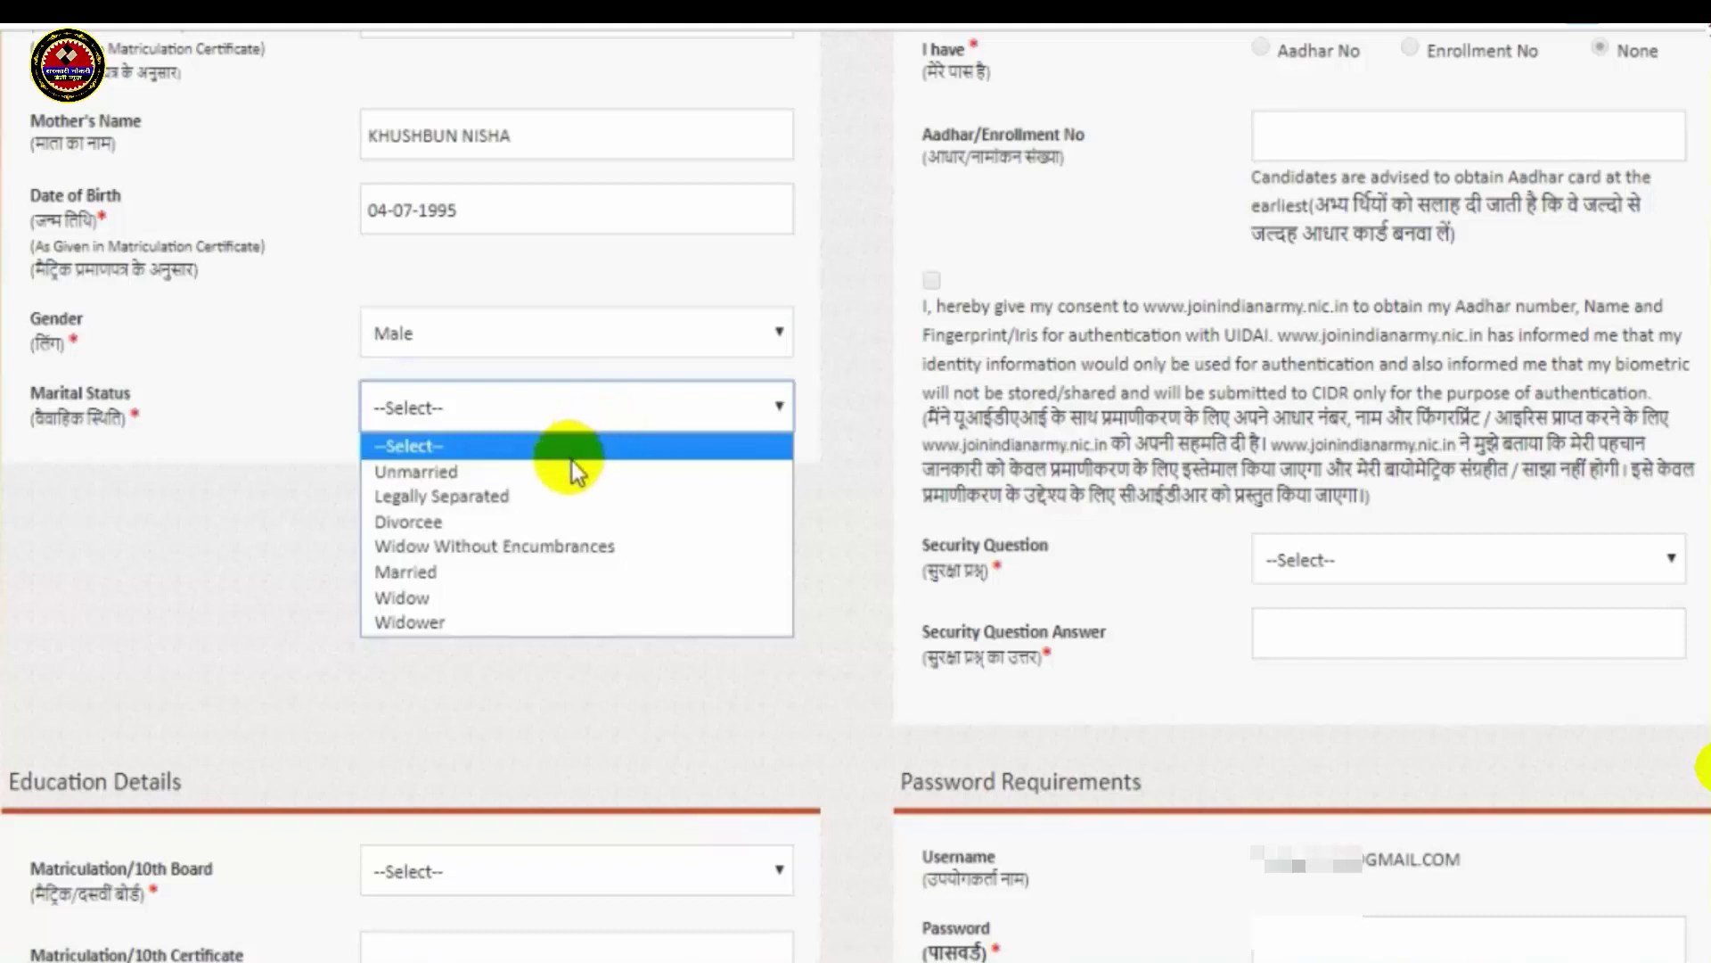
left_click(548, 473)
Choose 'What is your favorite sport?' as the security question and enter its answer.
left_click(1441, 560)
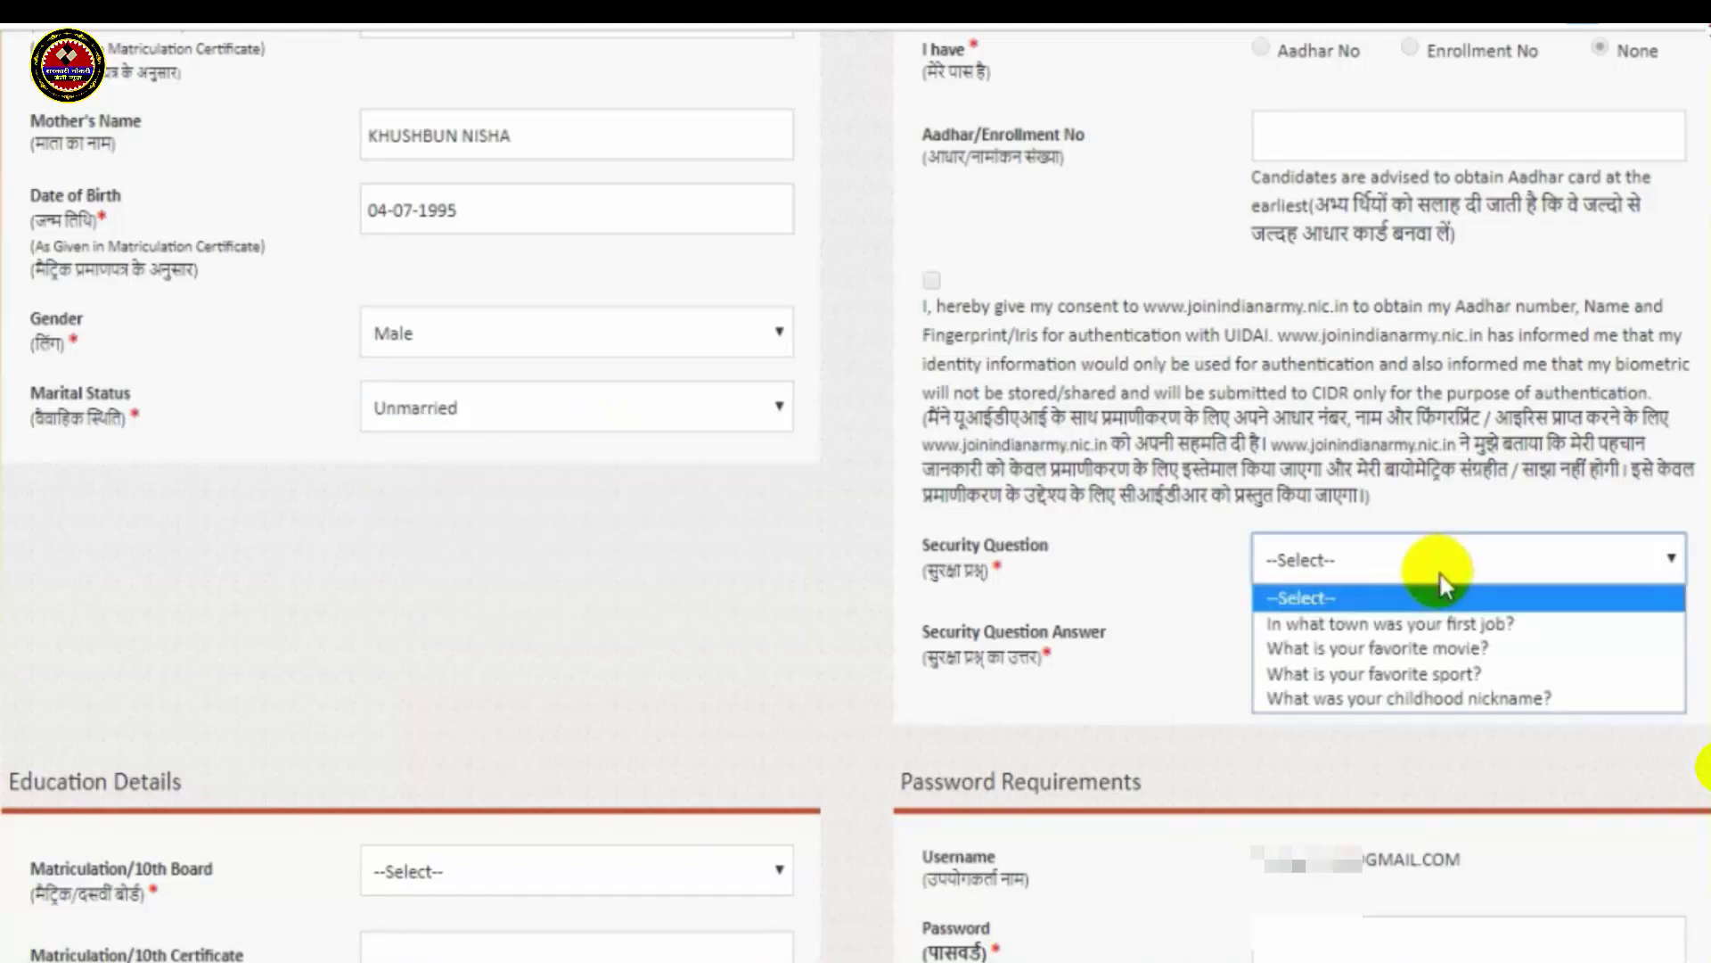
left_click(1433, 674)
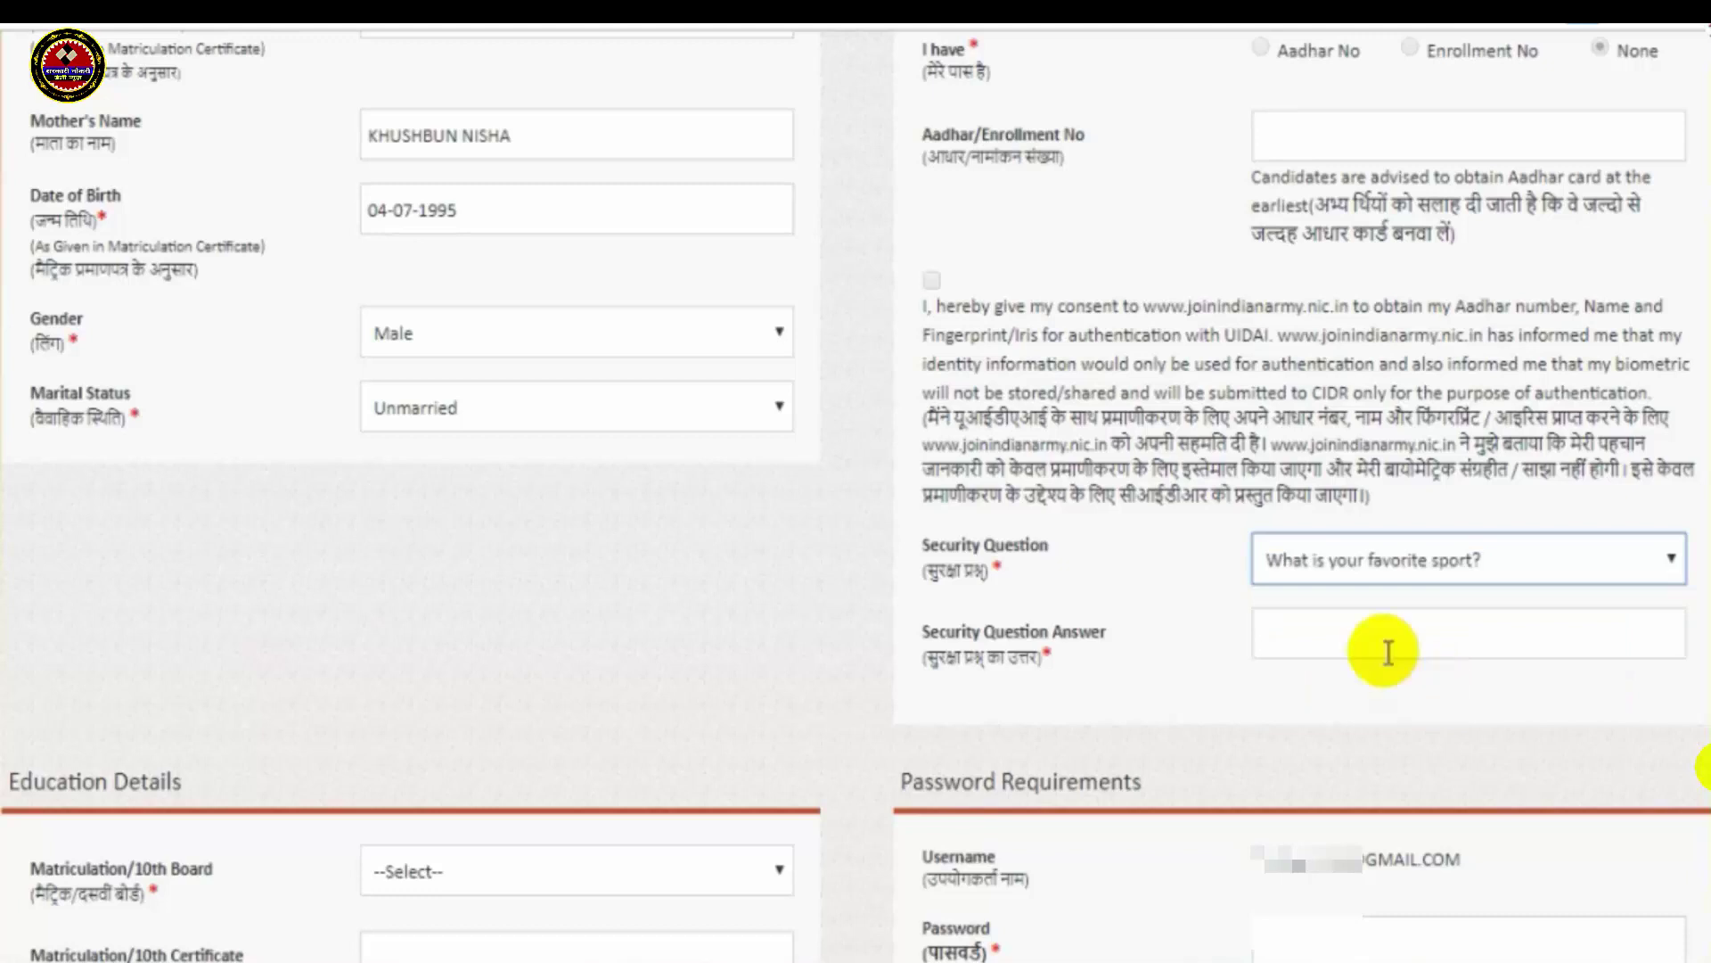
left_click(1360, 640)
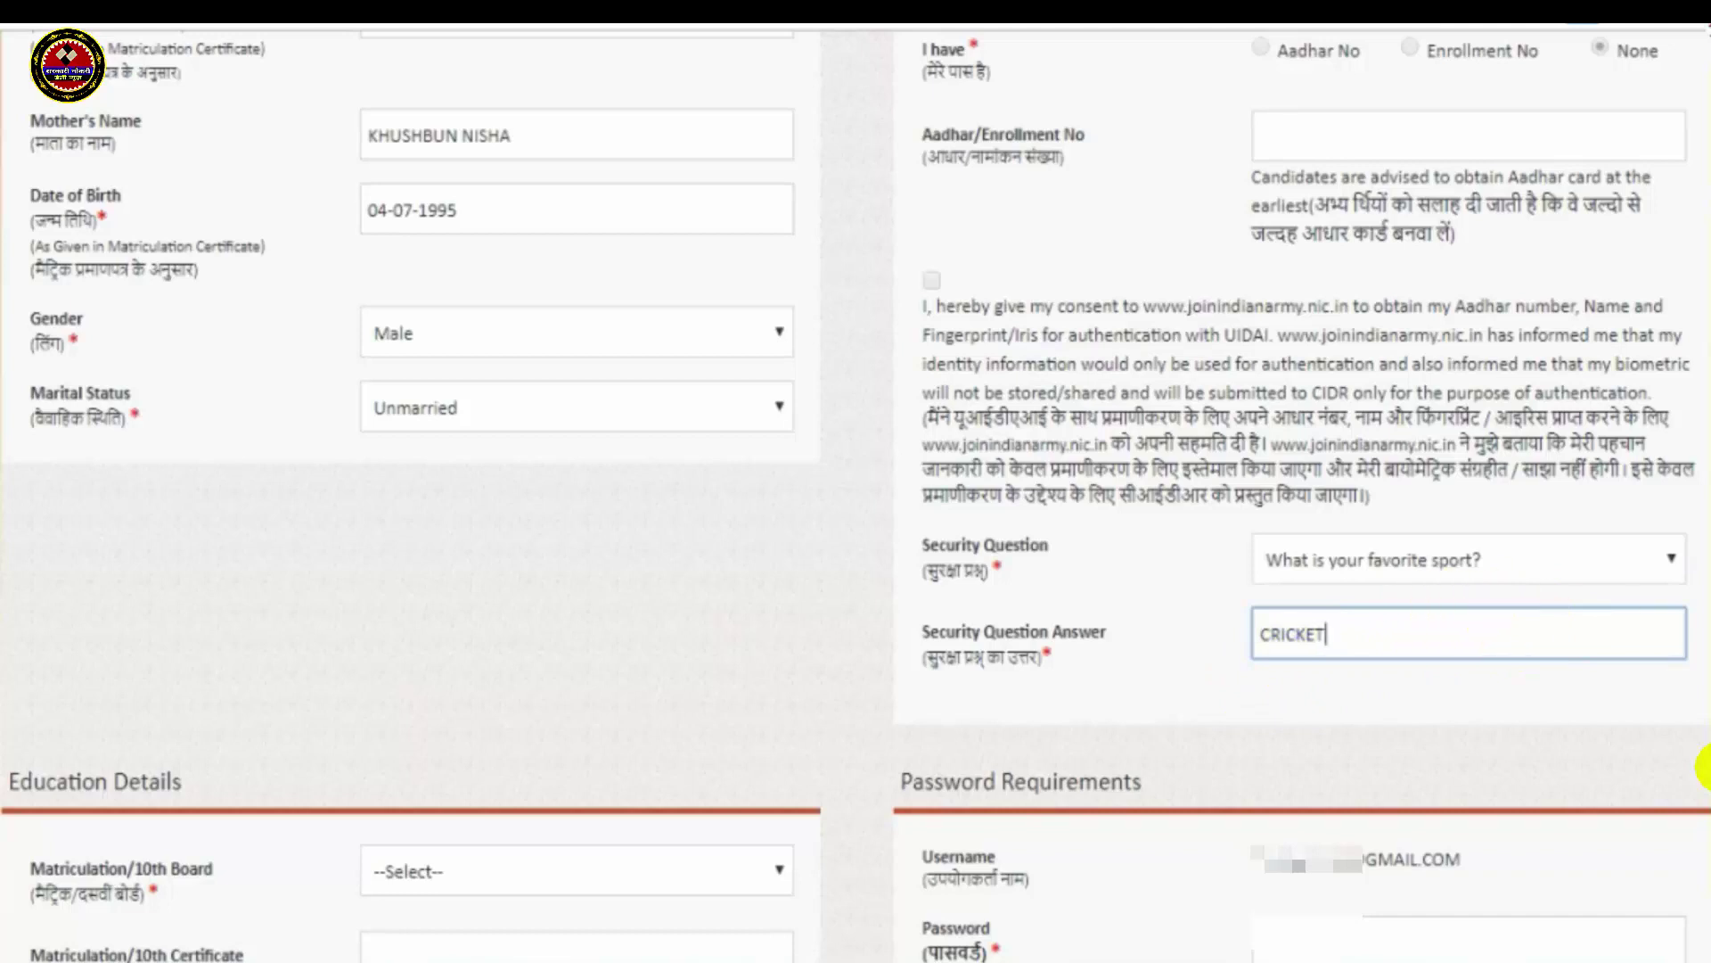
scroll(848, 280, "down", 6)
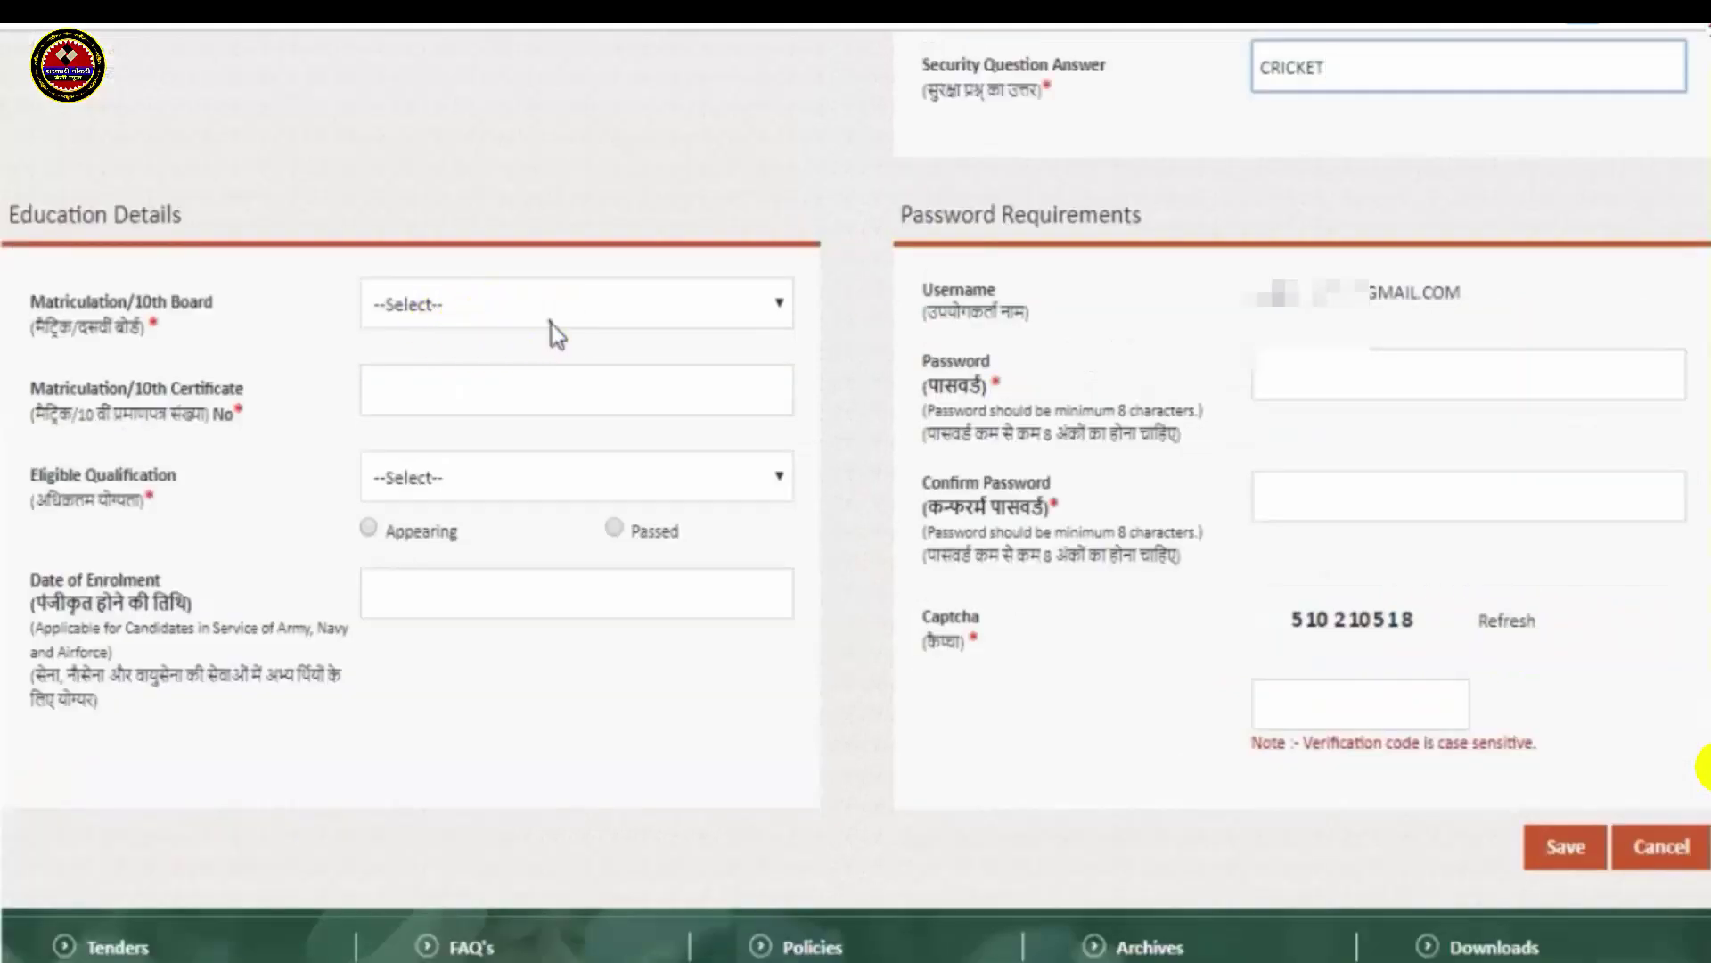
Set the 10th board to STATE BOARD, state Uttar Pradesh, and enter the certificate number.
left_click(552, 325)
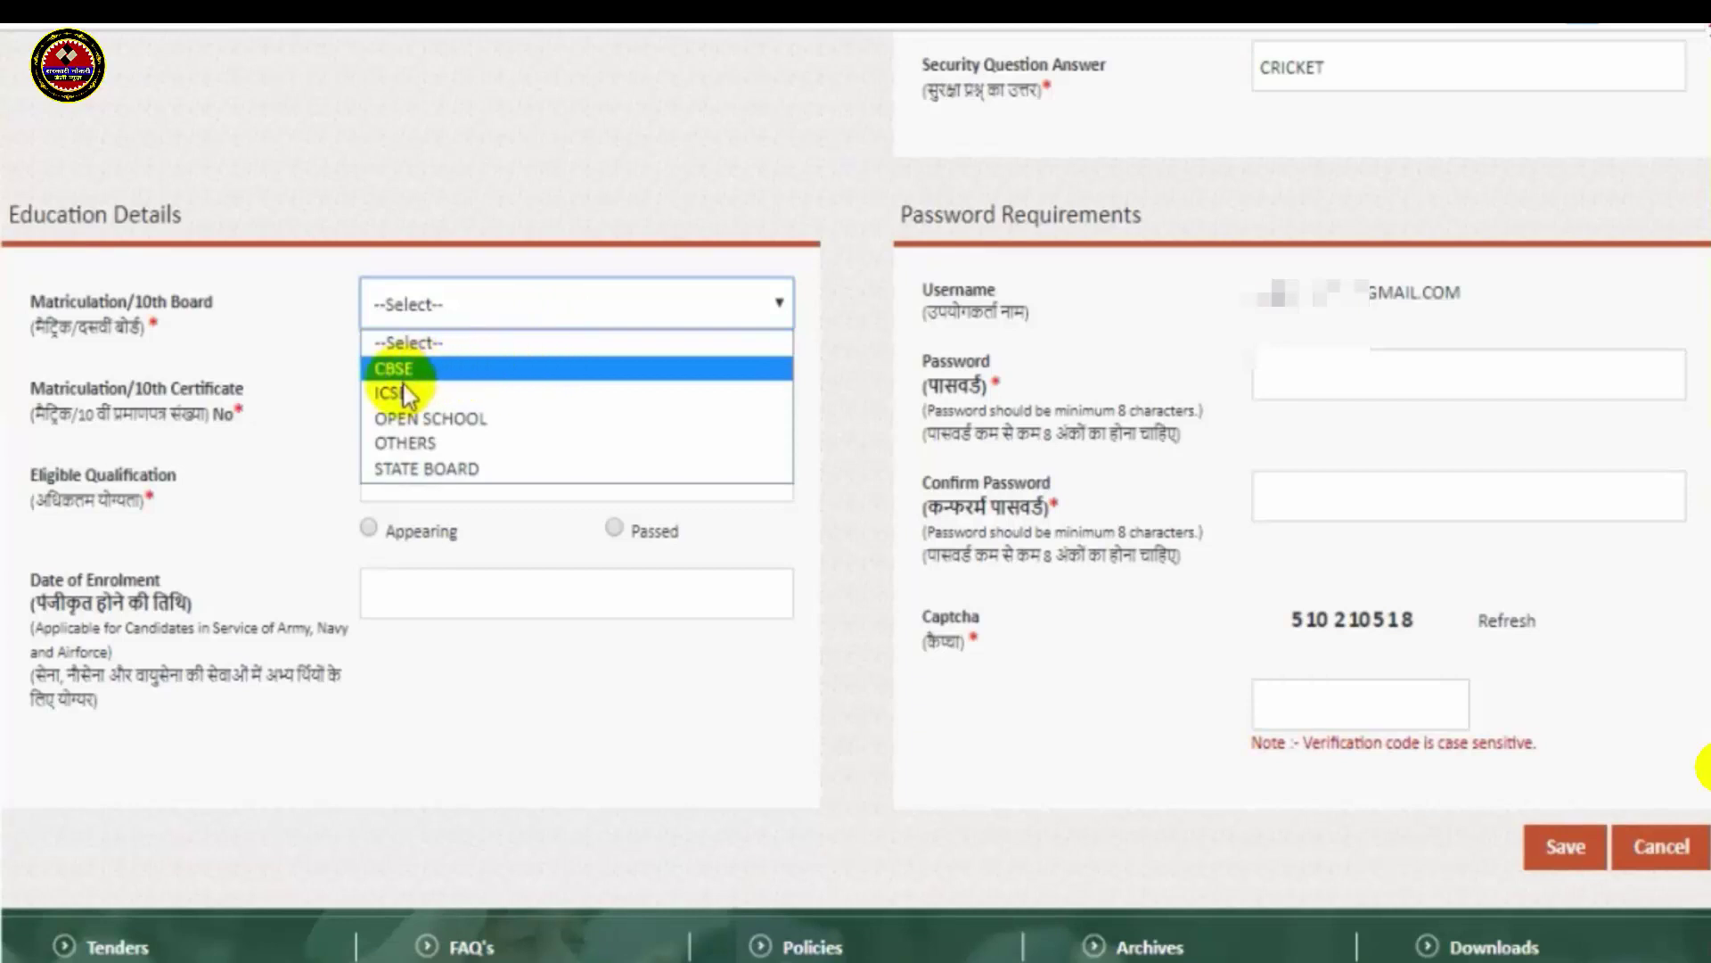
left_click(427, 468)
left_click(479, 393)
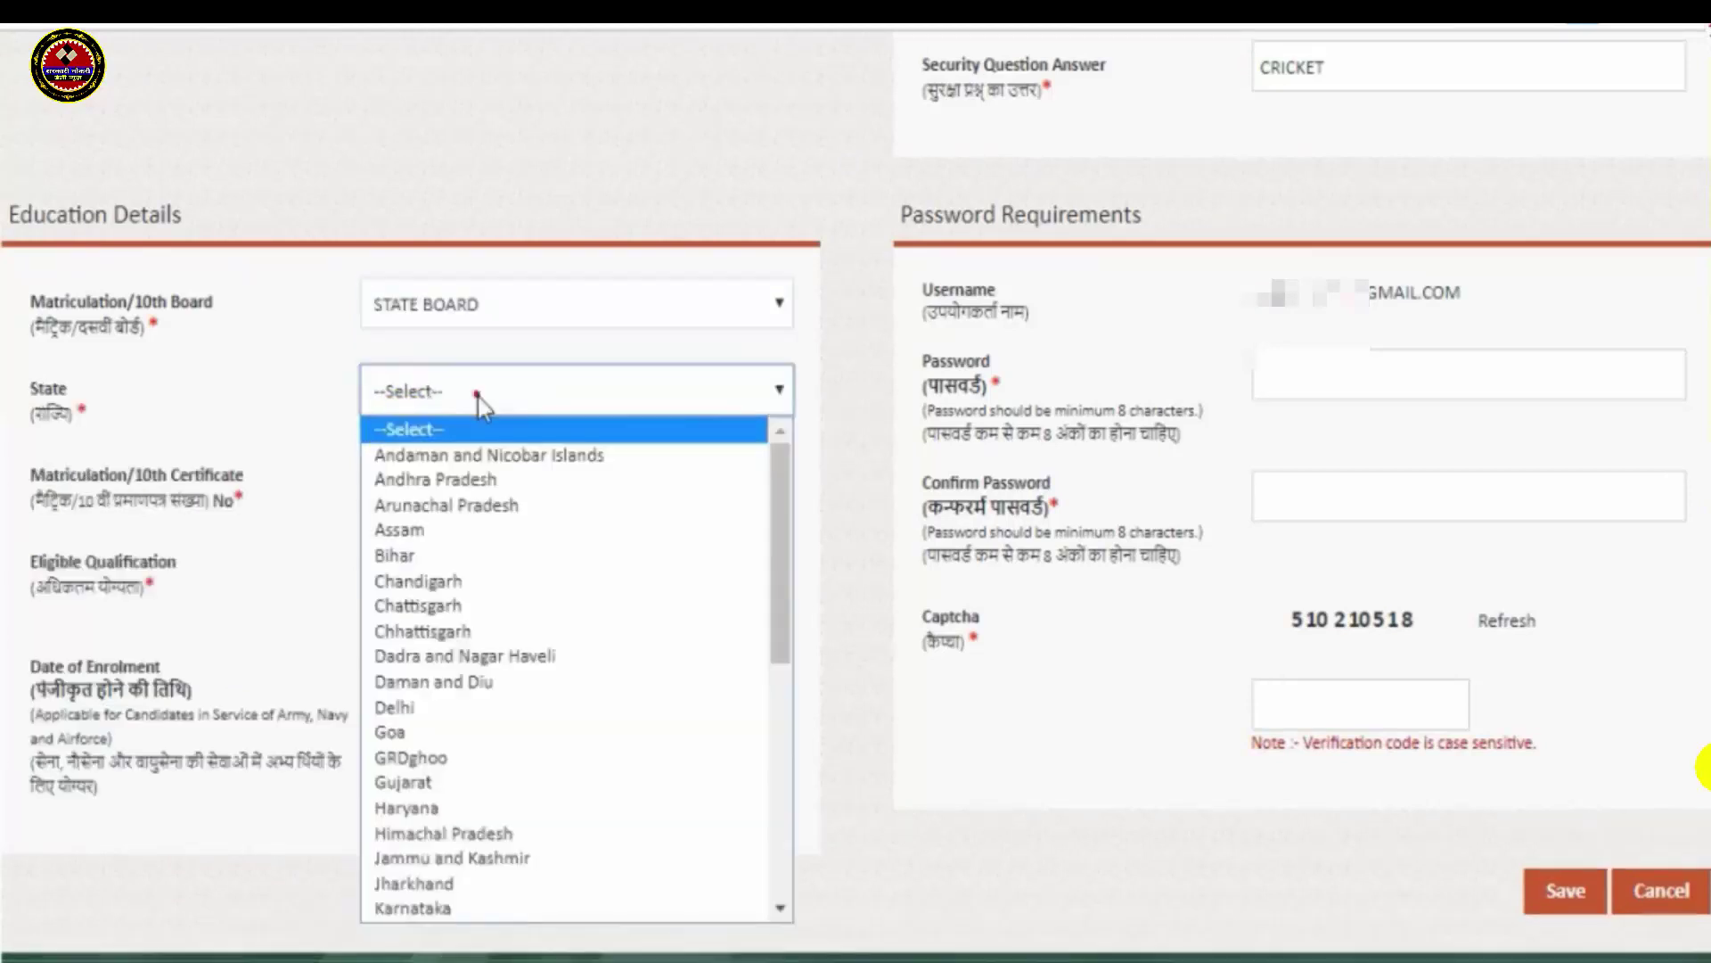
key("u")
left_click(480, 477)
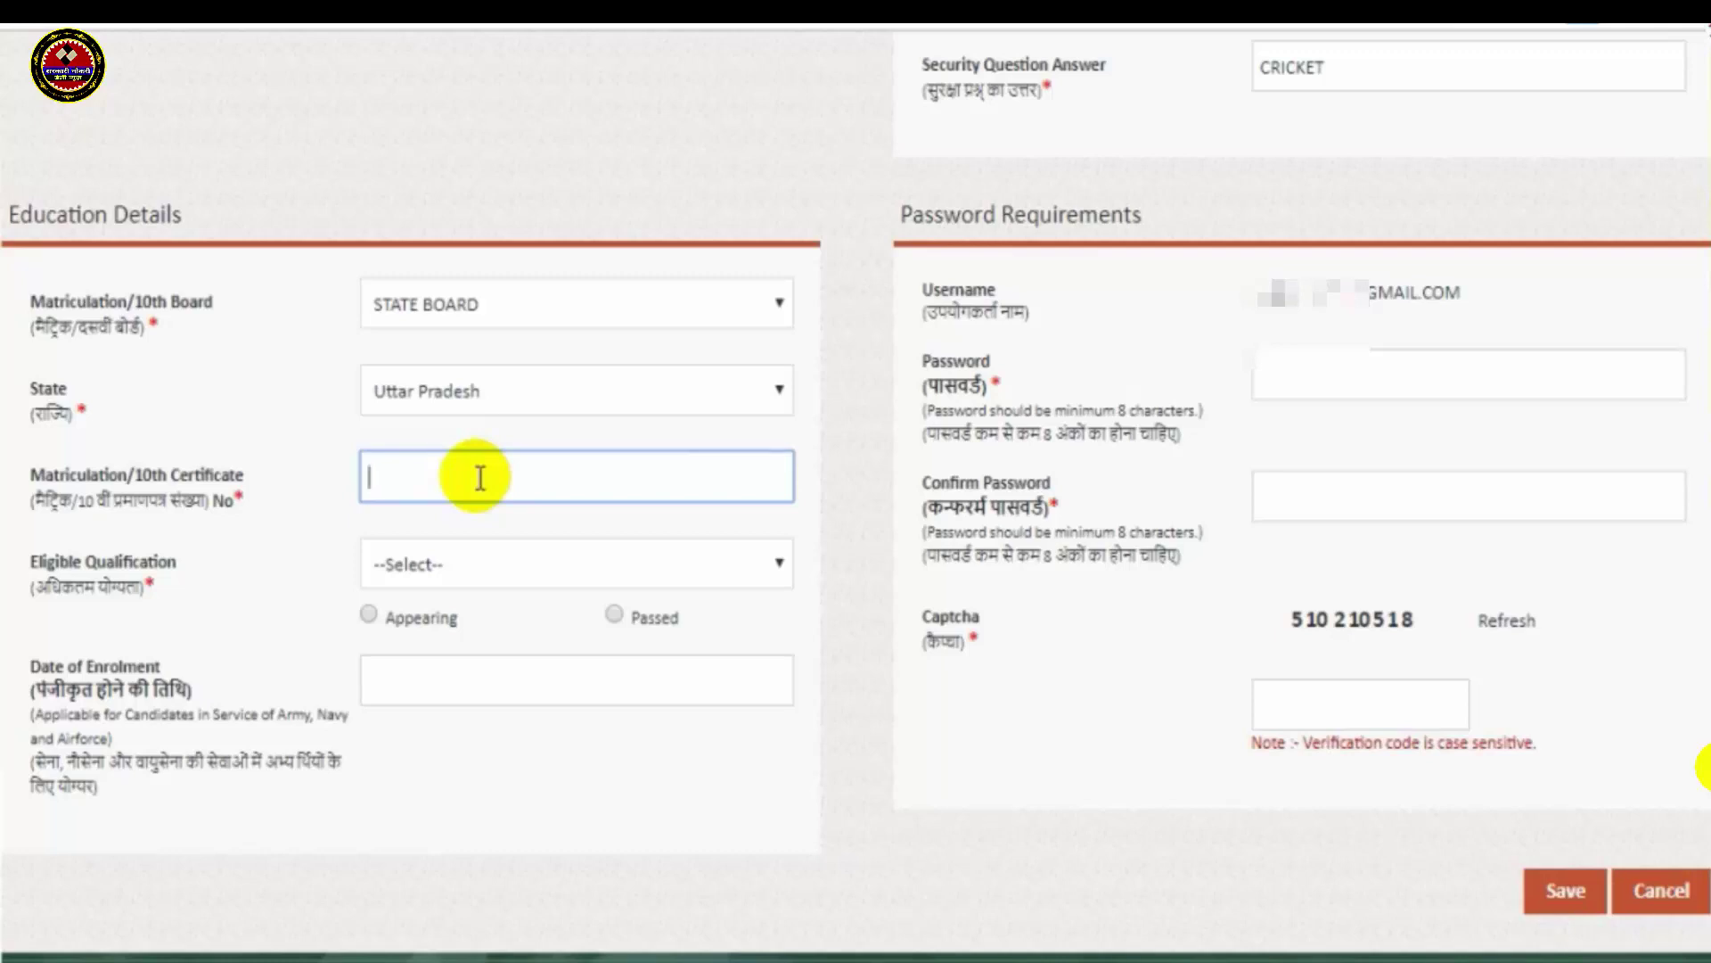
Choose B.E./B.Tech/B.Arch/Msc Computer as qualification, set its status and enrolment date 04-07-1995.
left_click(776, 564)
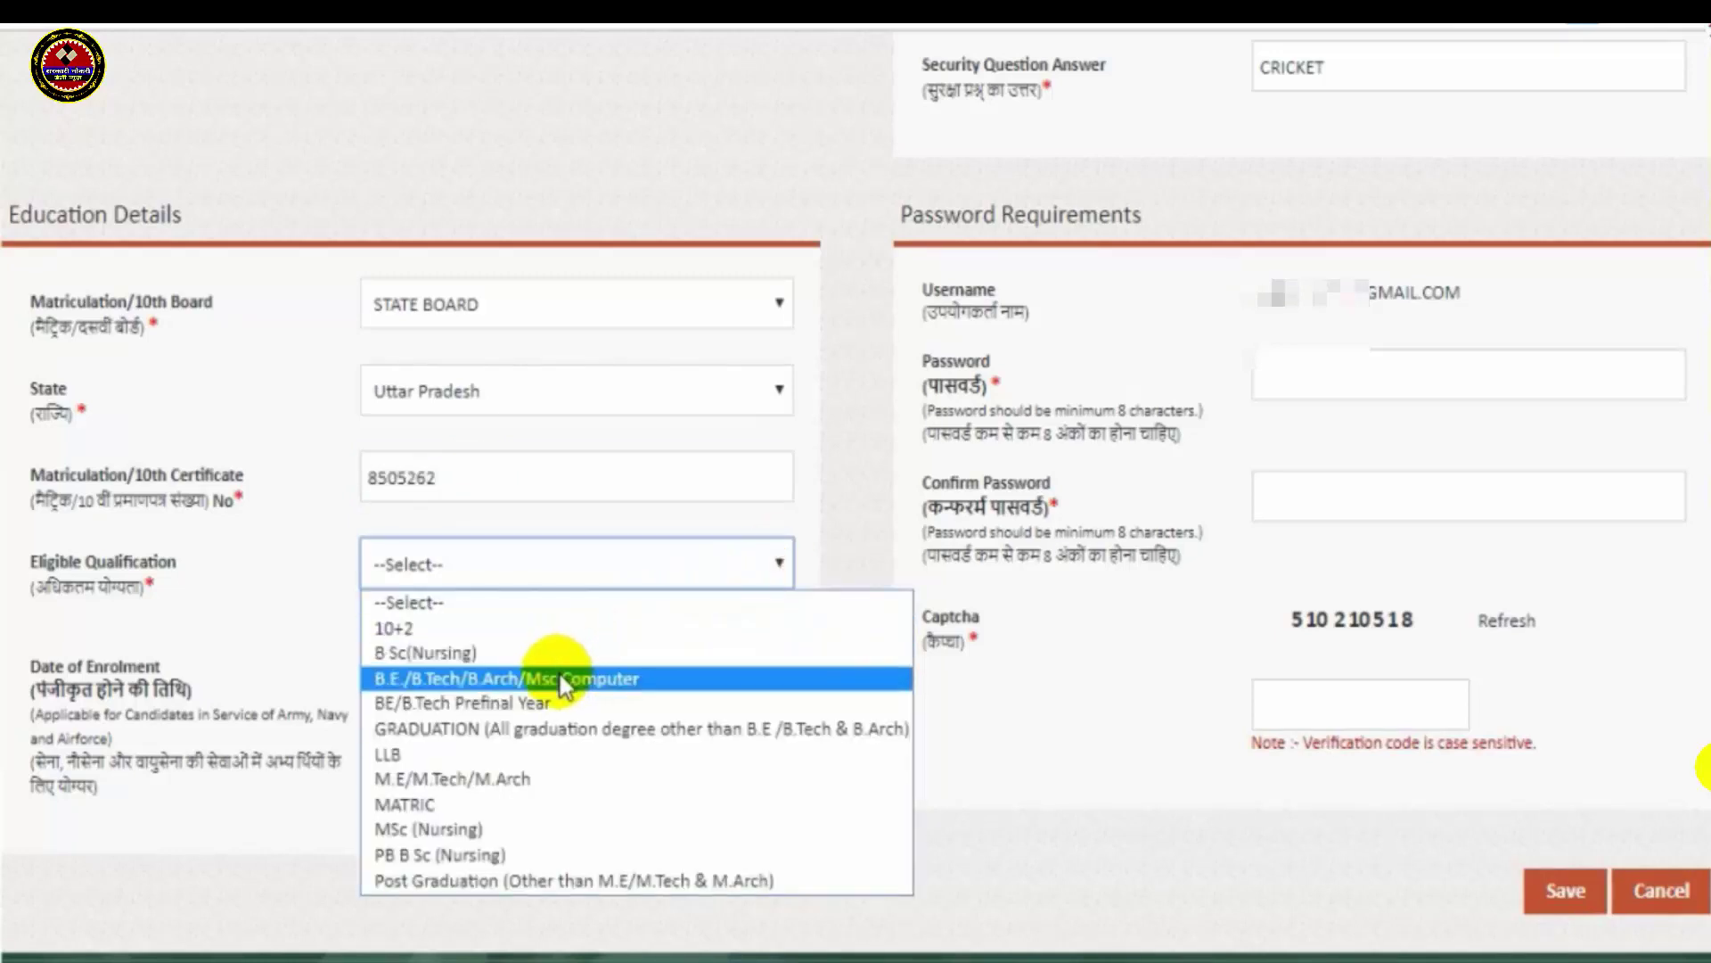
left_click(428, 678)
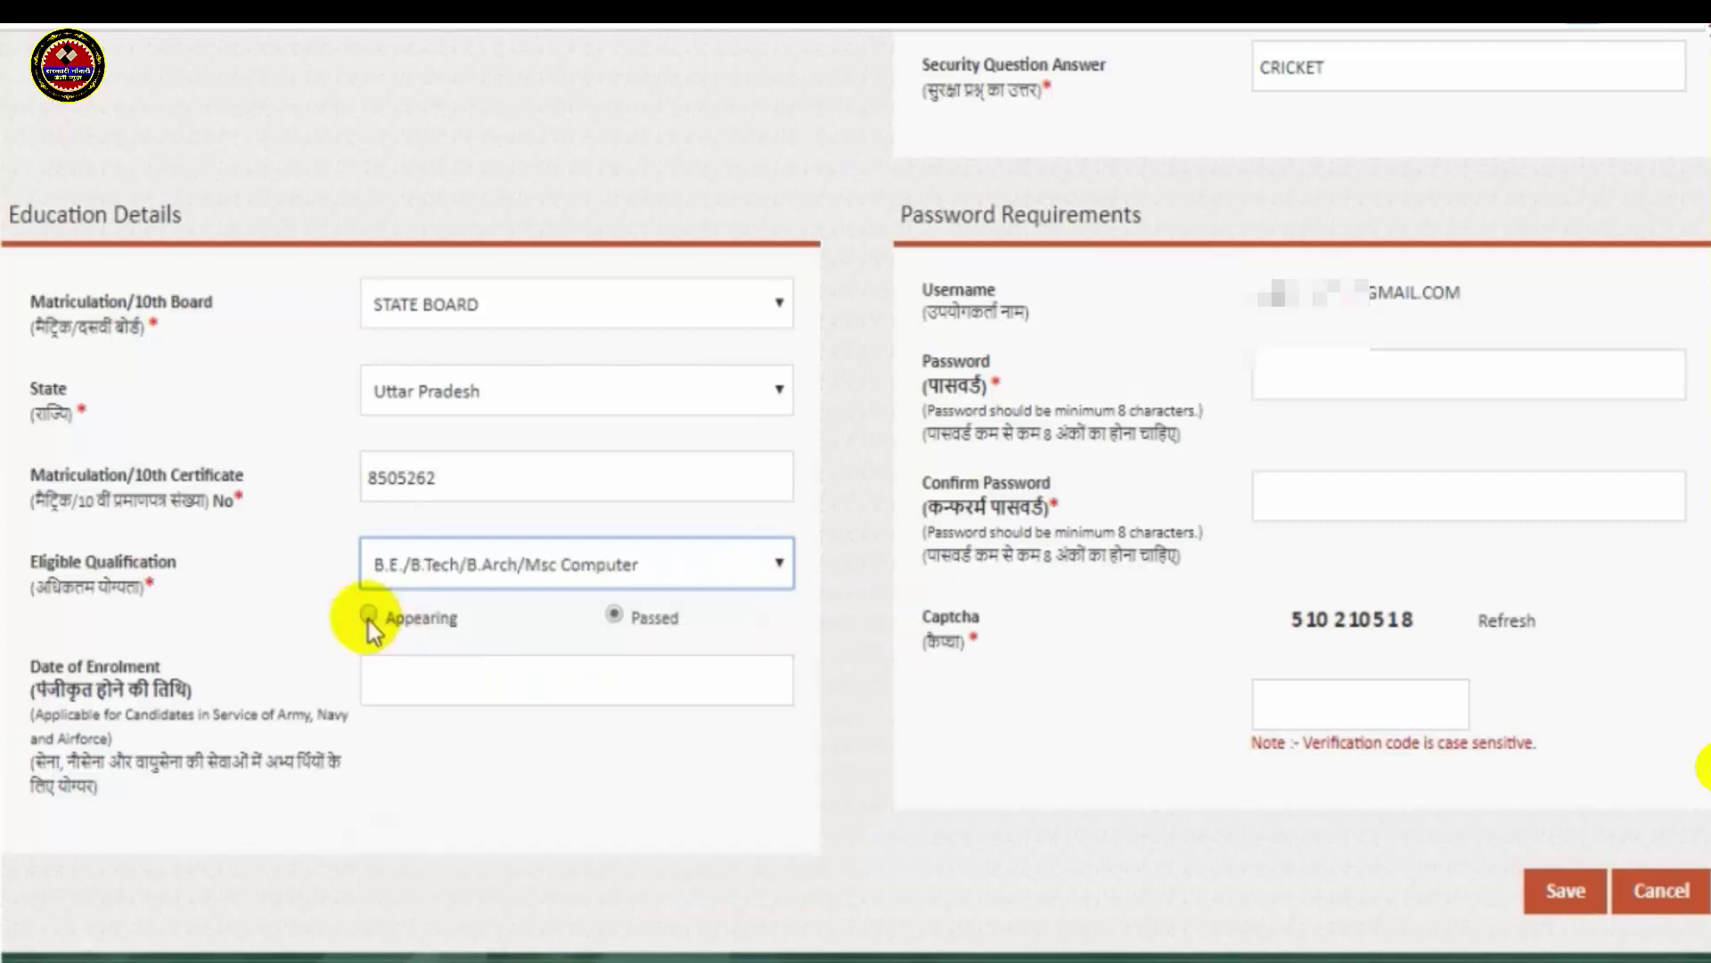
left_click(371, 620)
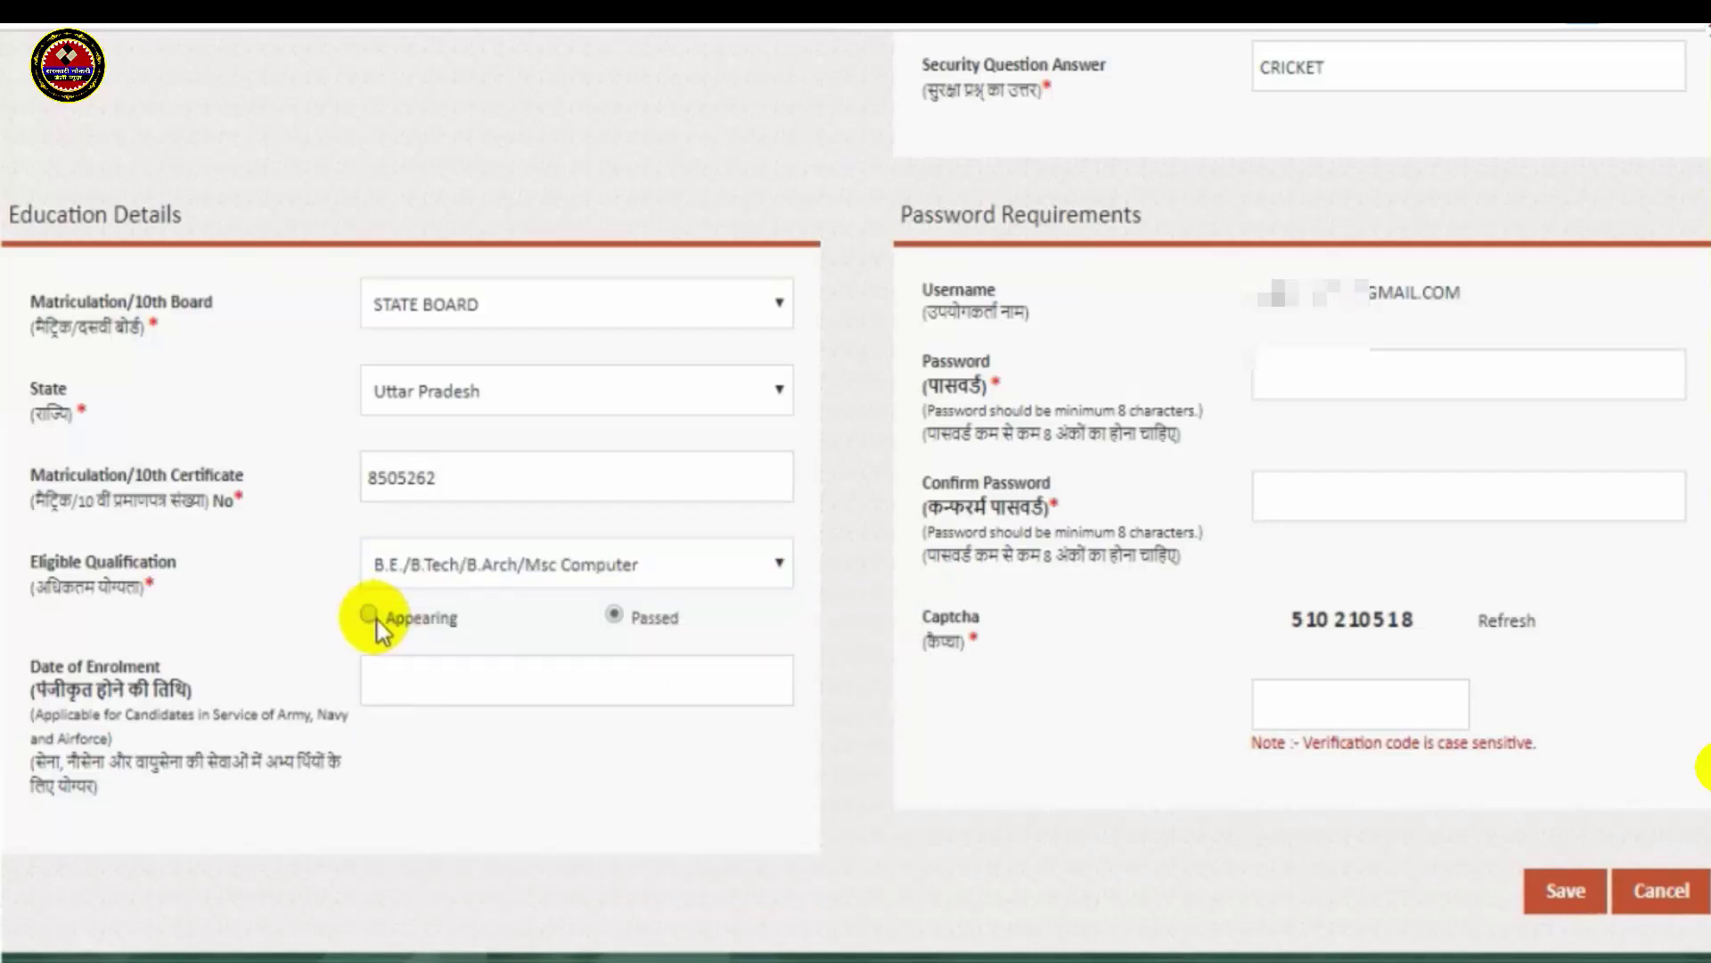
left_click(368, 616)
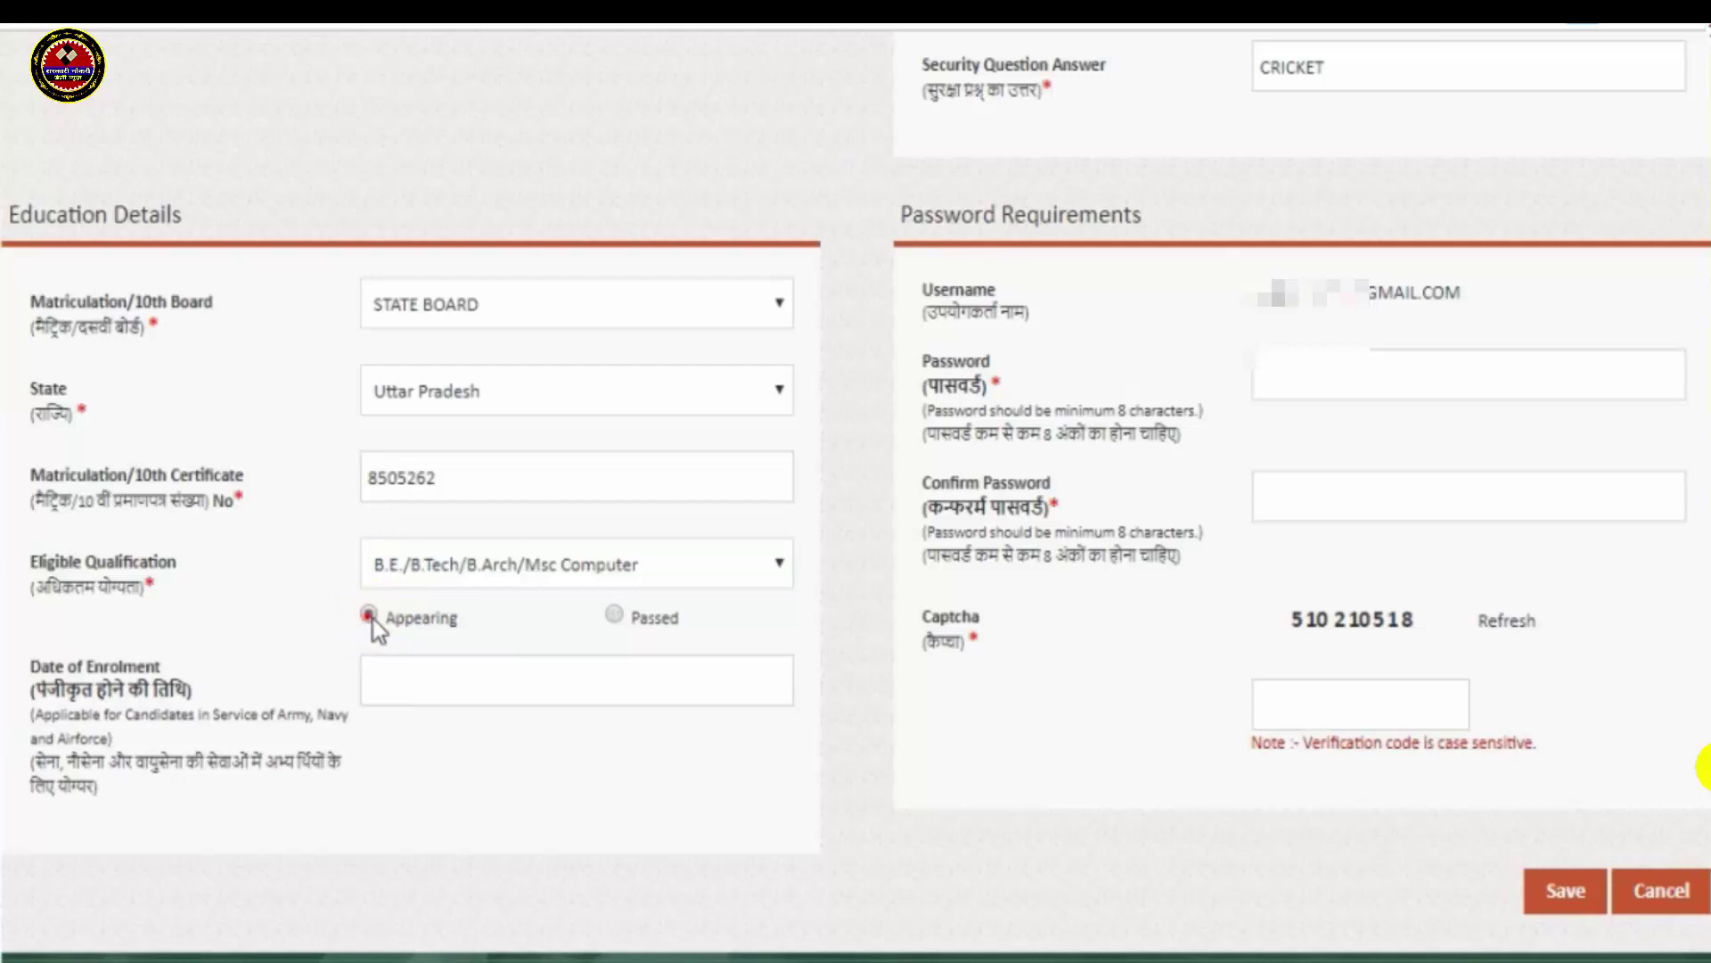
left_click(441, 682)
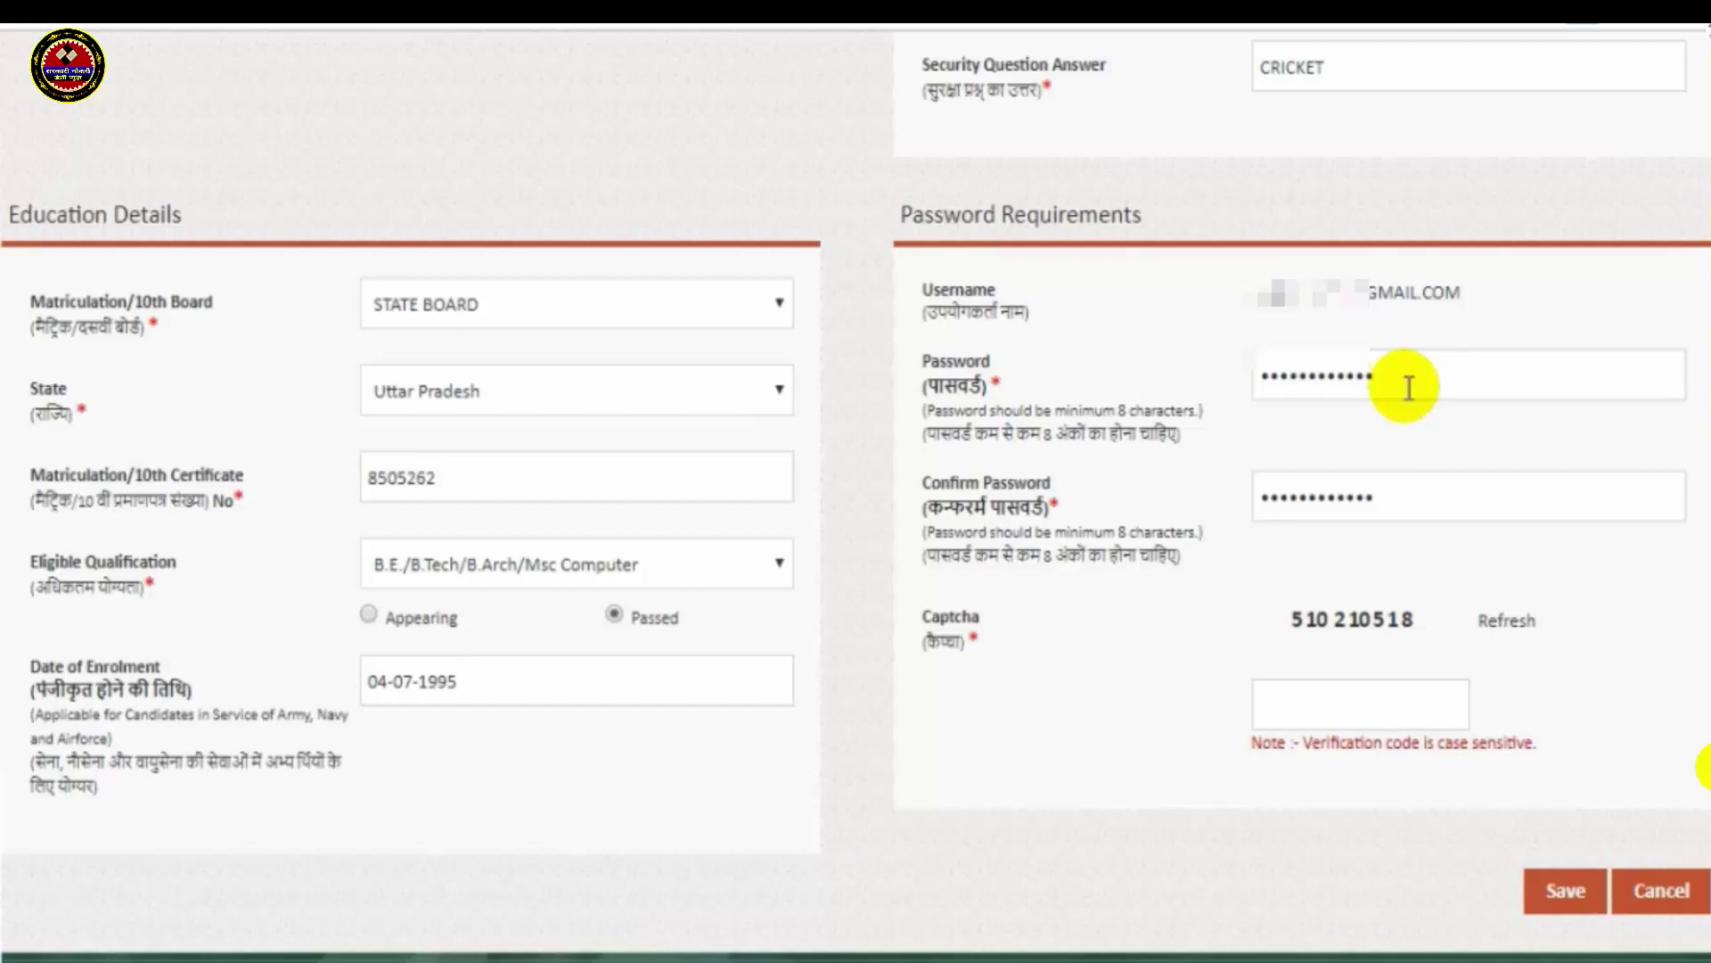
Enter and confirm the password, fill the captcha, and save the registration.
left_click(1410, 495)
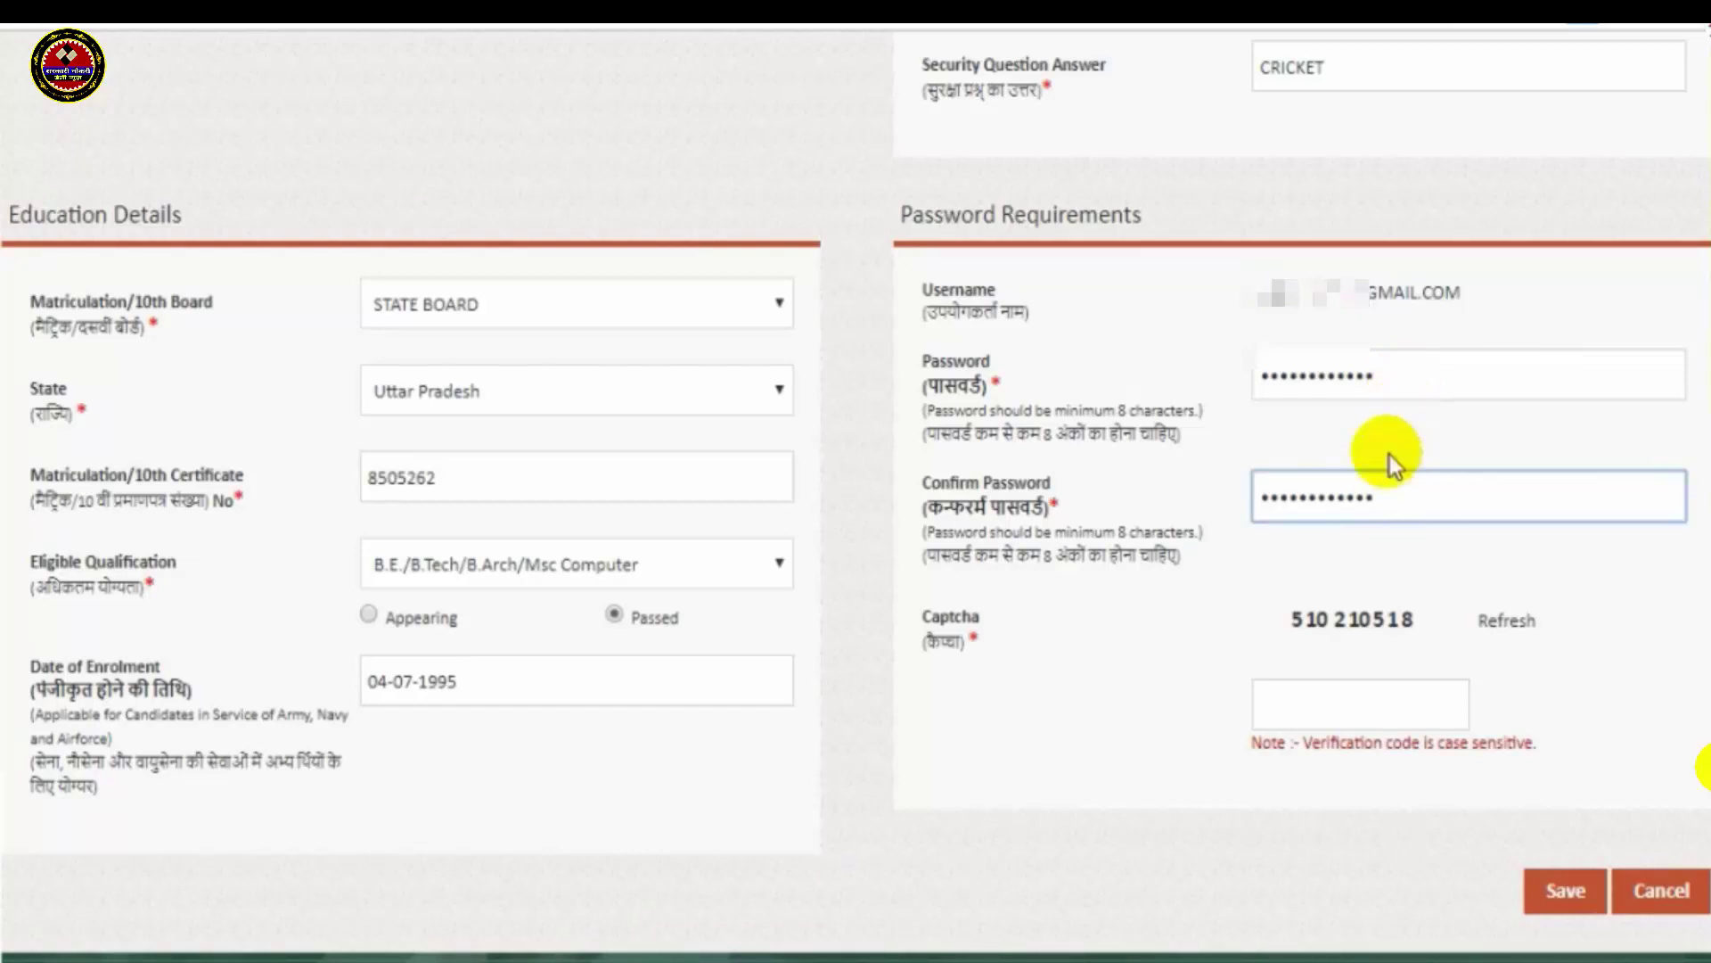
left_click(1394, 367)
left_click(1405, 506)
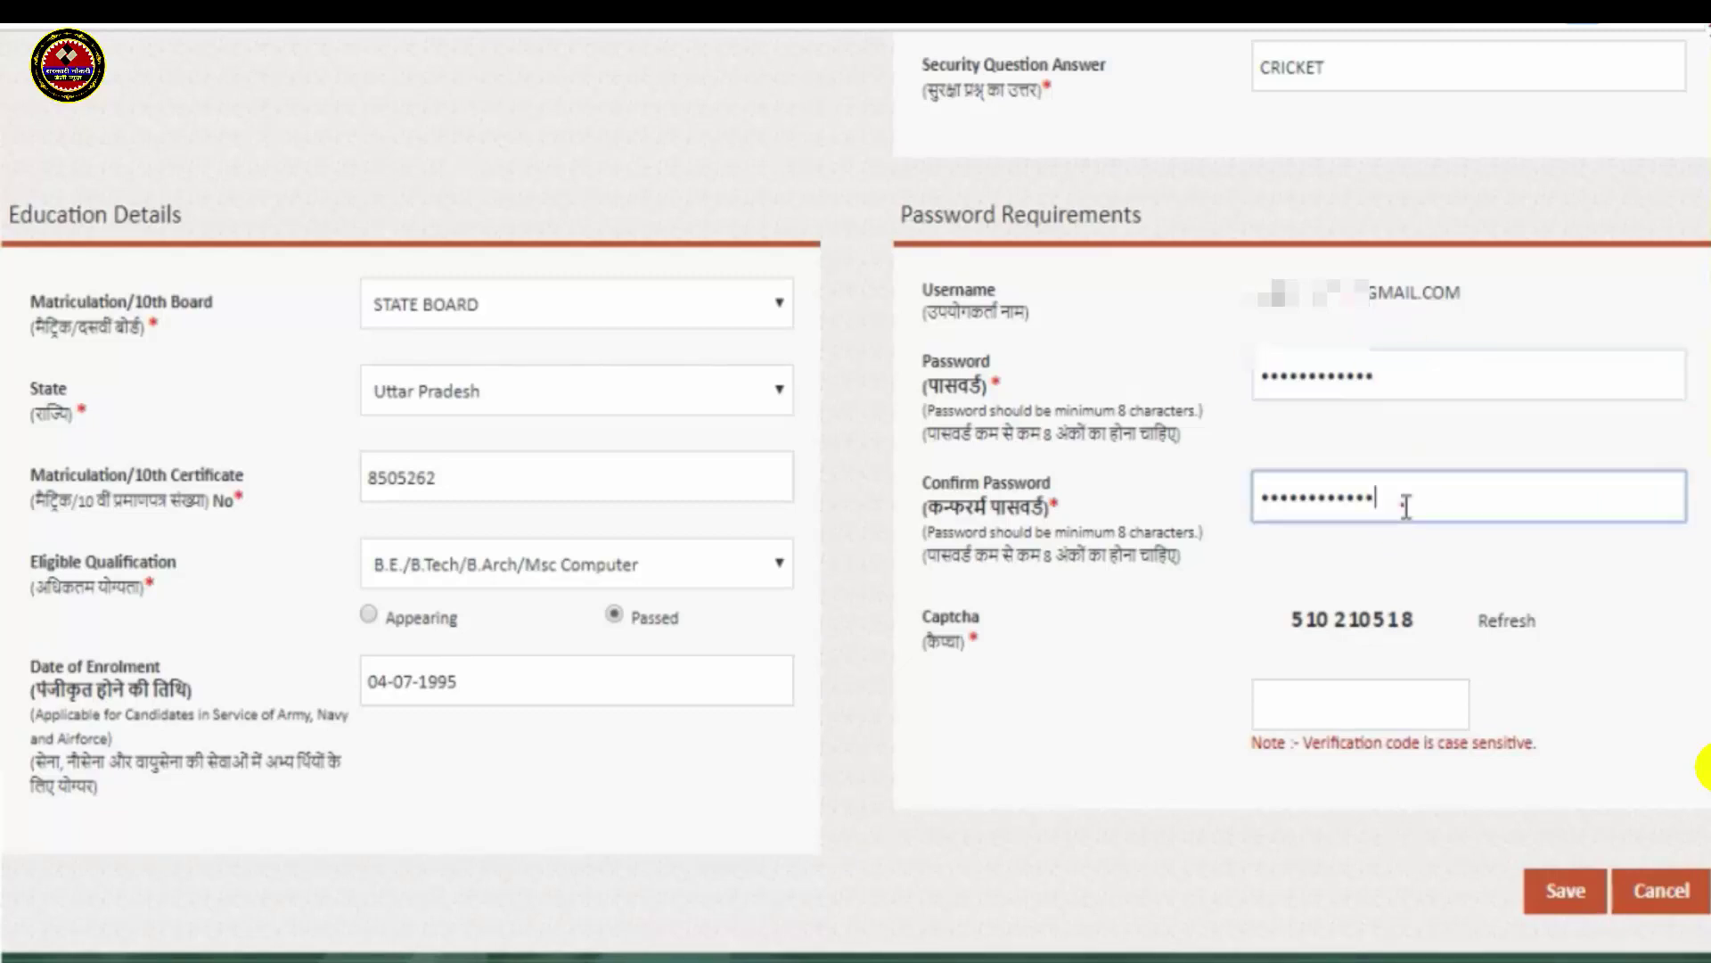
left_click_drag(1291, 619, 1426, 619)
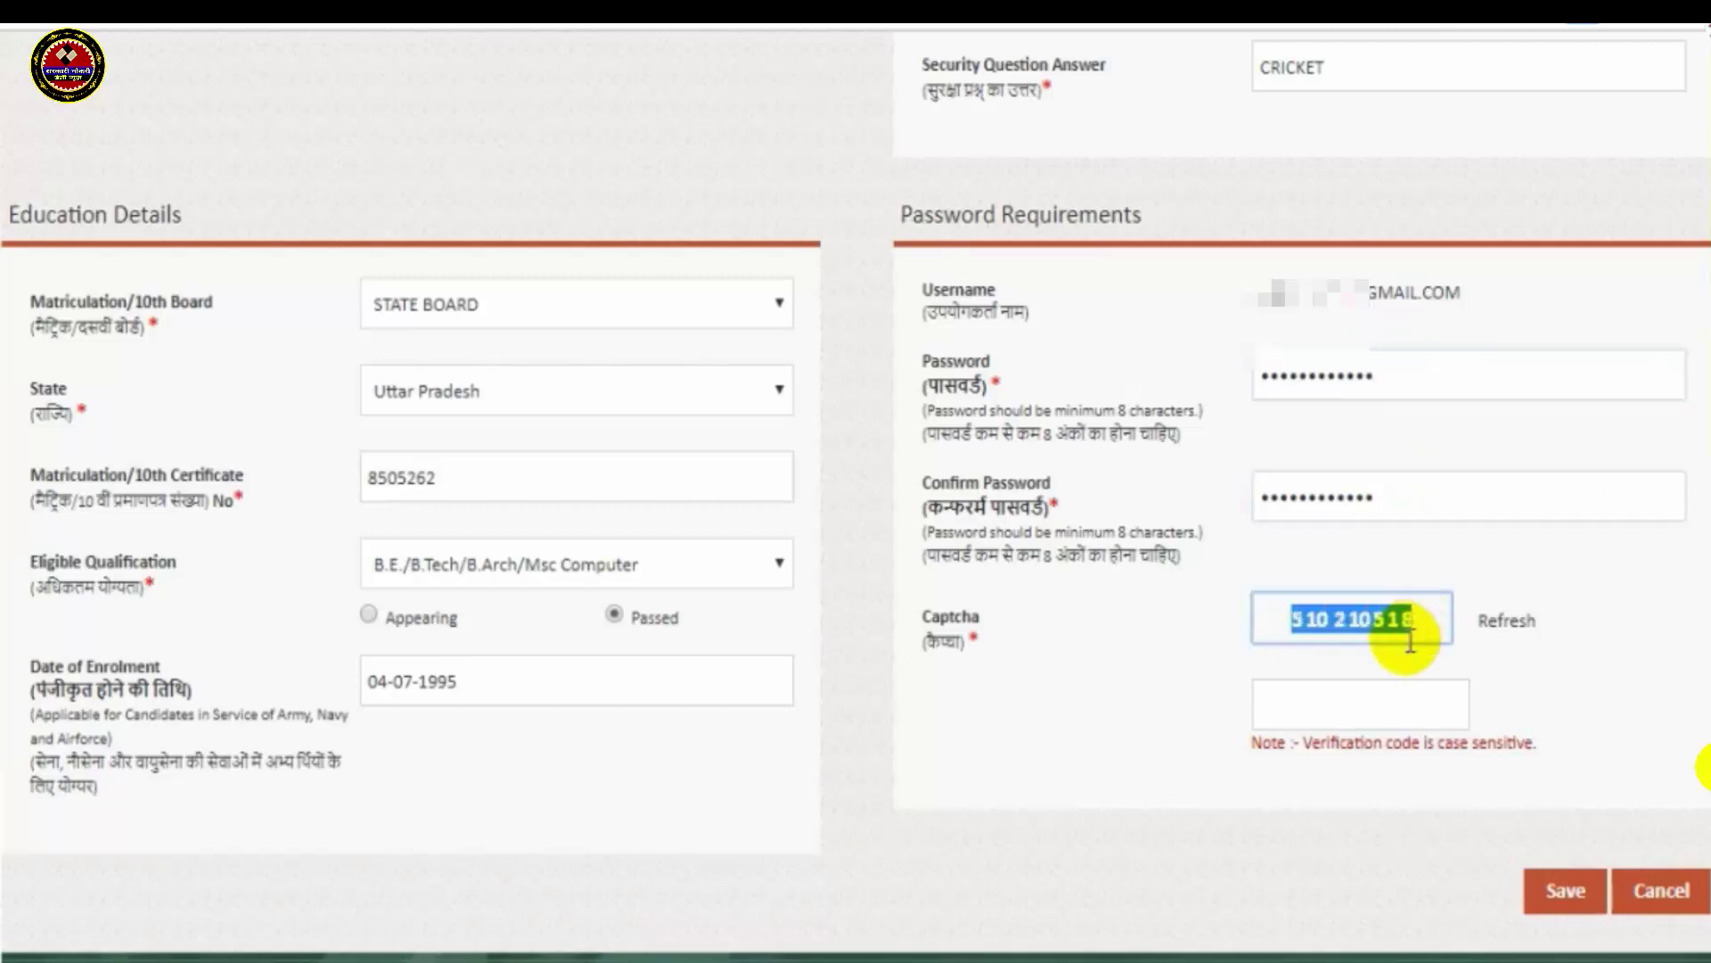
left_click(1387, 700)
left_click(1387, 700)
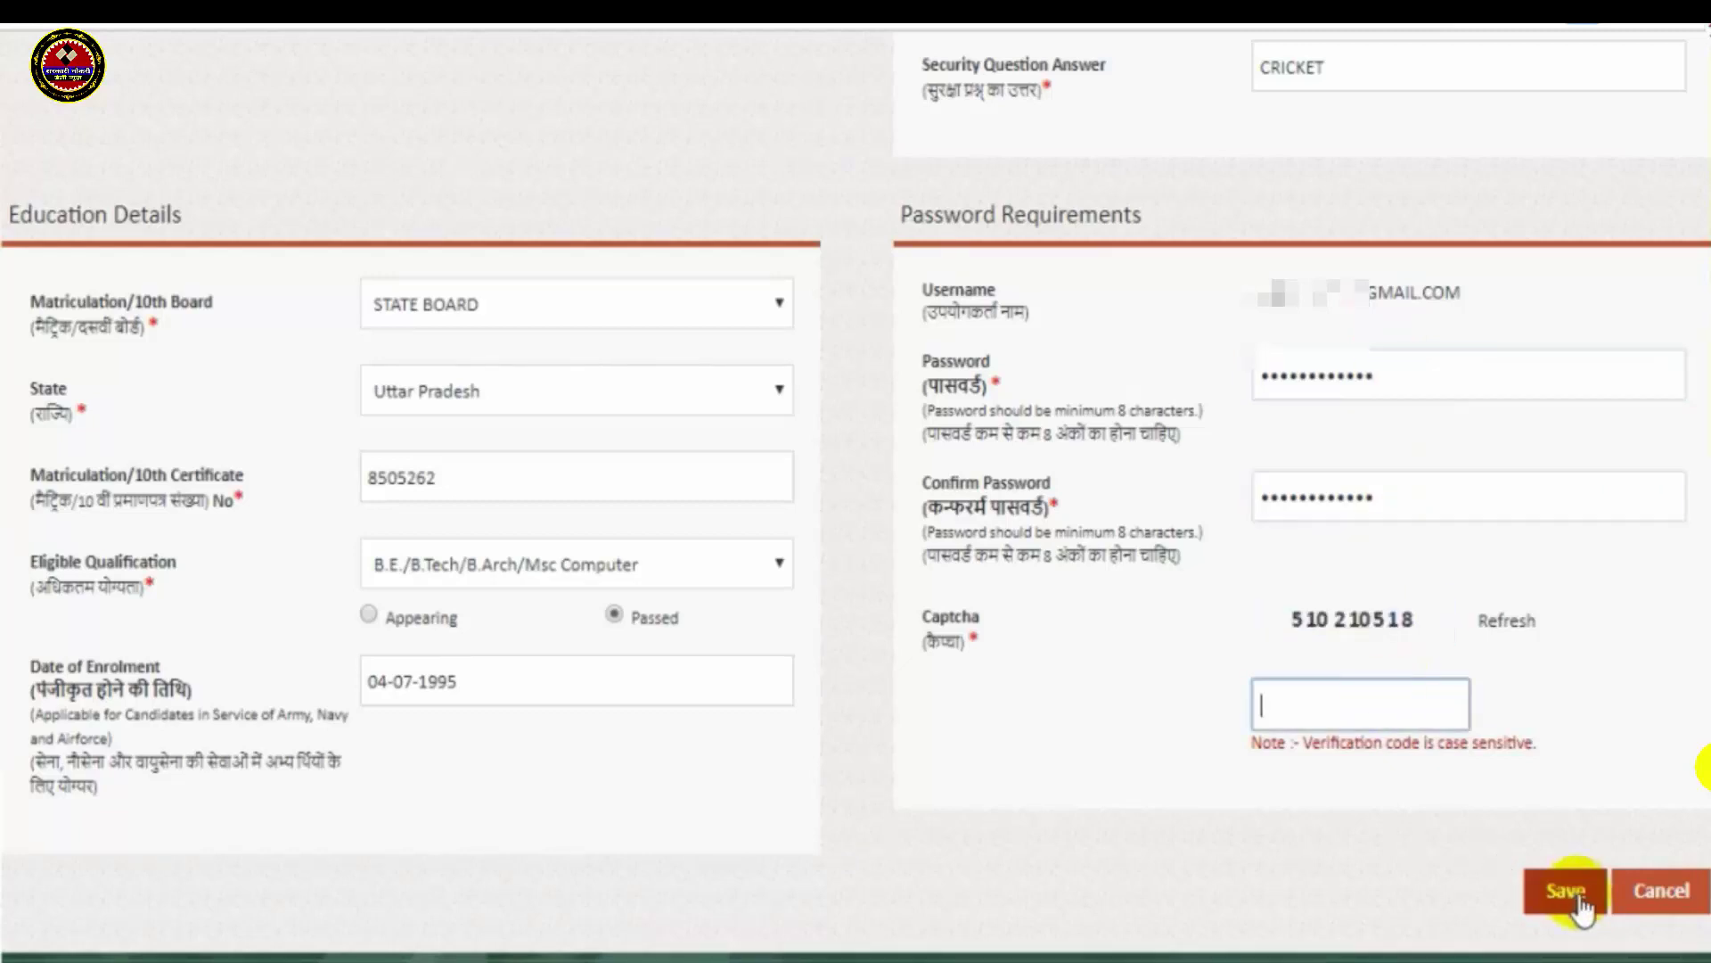
left_click(959, 328)
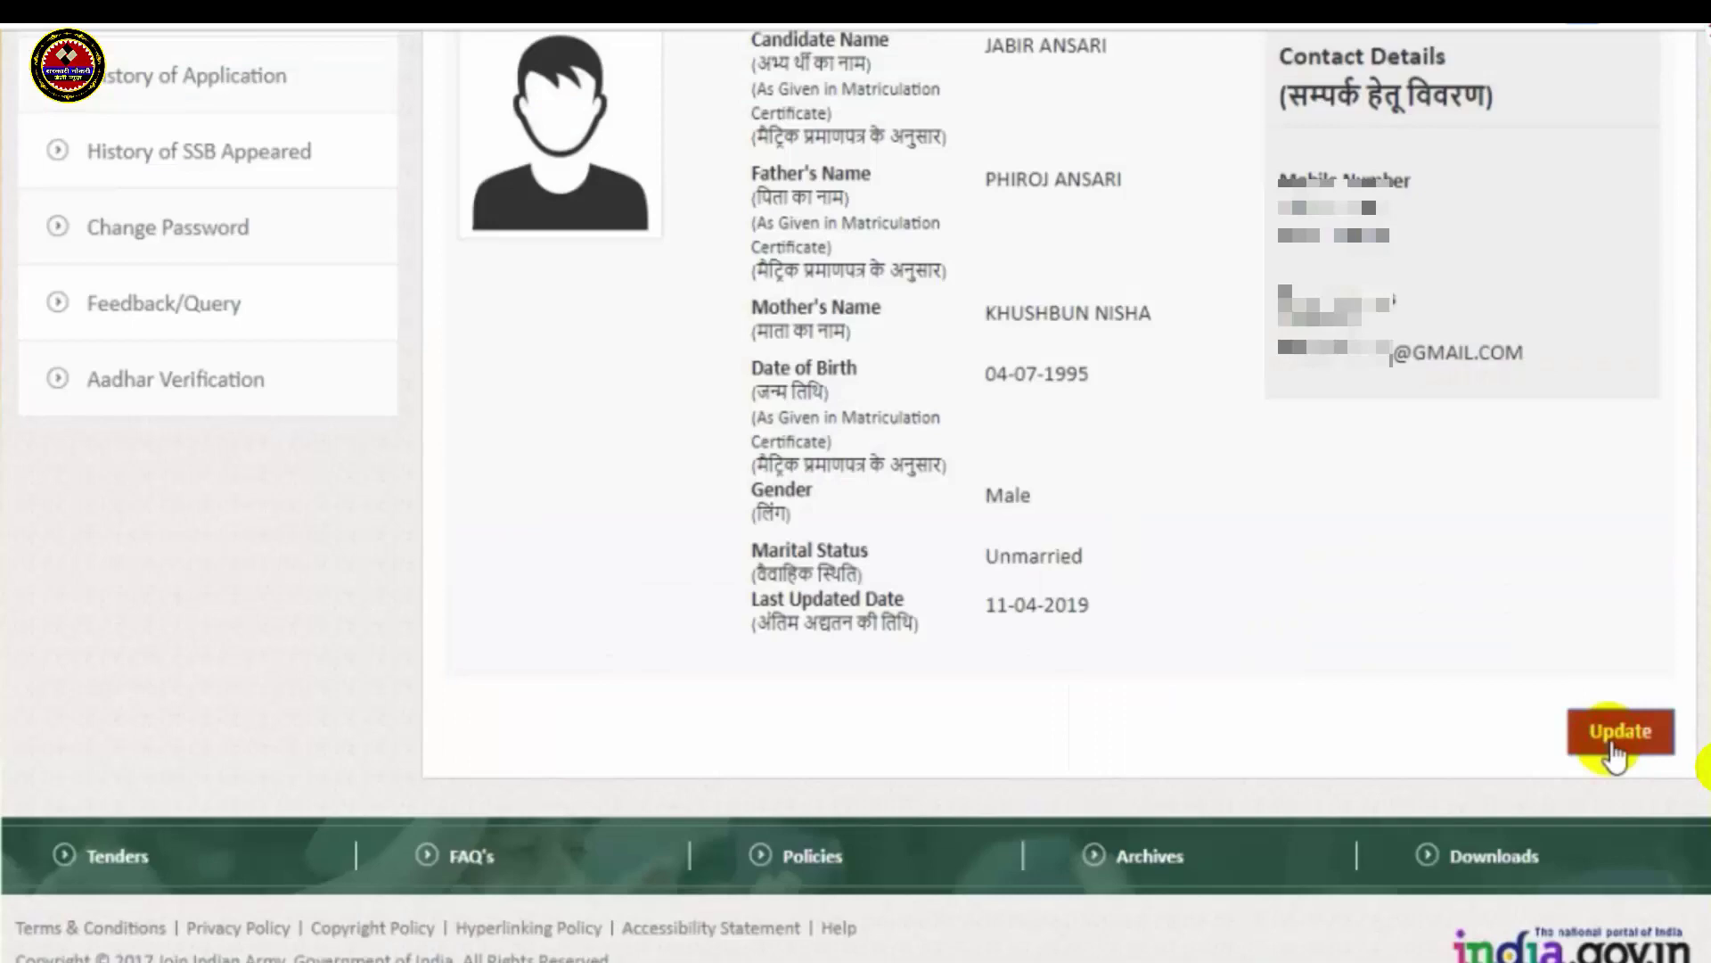
Open the profile for editing and review the photo and signature size requirements.
left_click(1617, 725)
scroll(1702, 767, "up", 3)
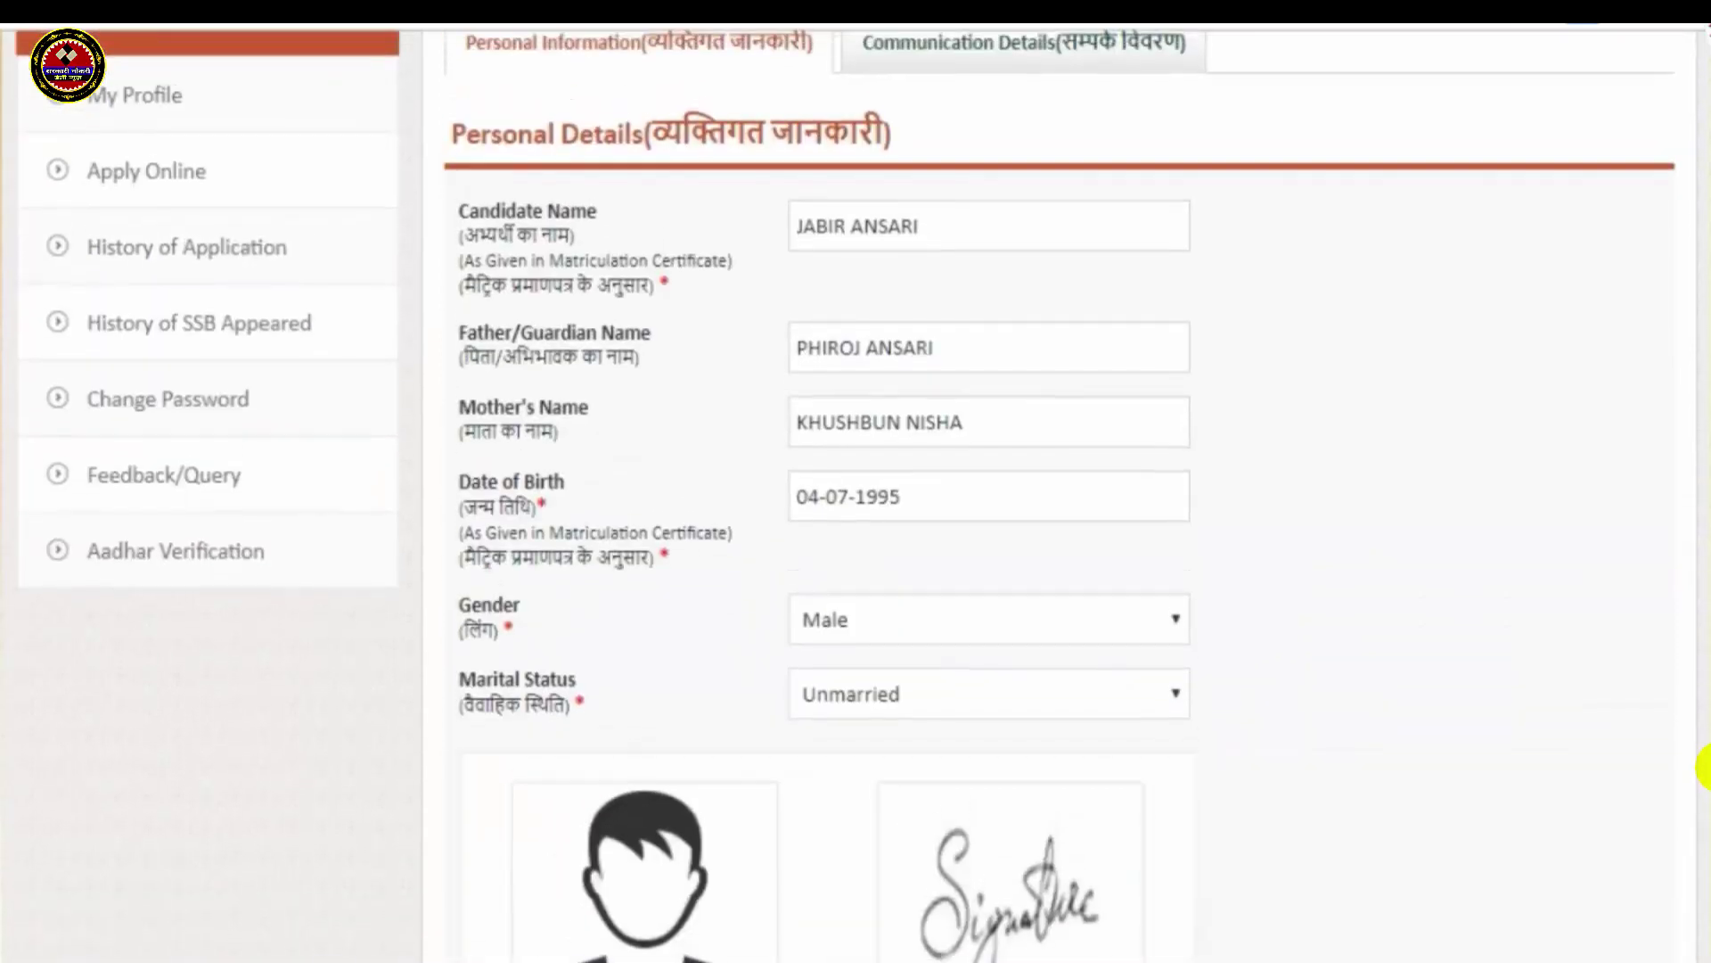
scroll(1704, 767, "down", 5)
scroll(1707, 766, "down", 5)
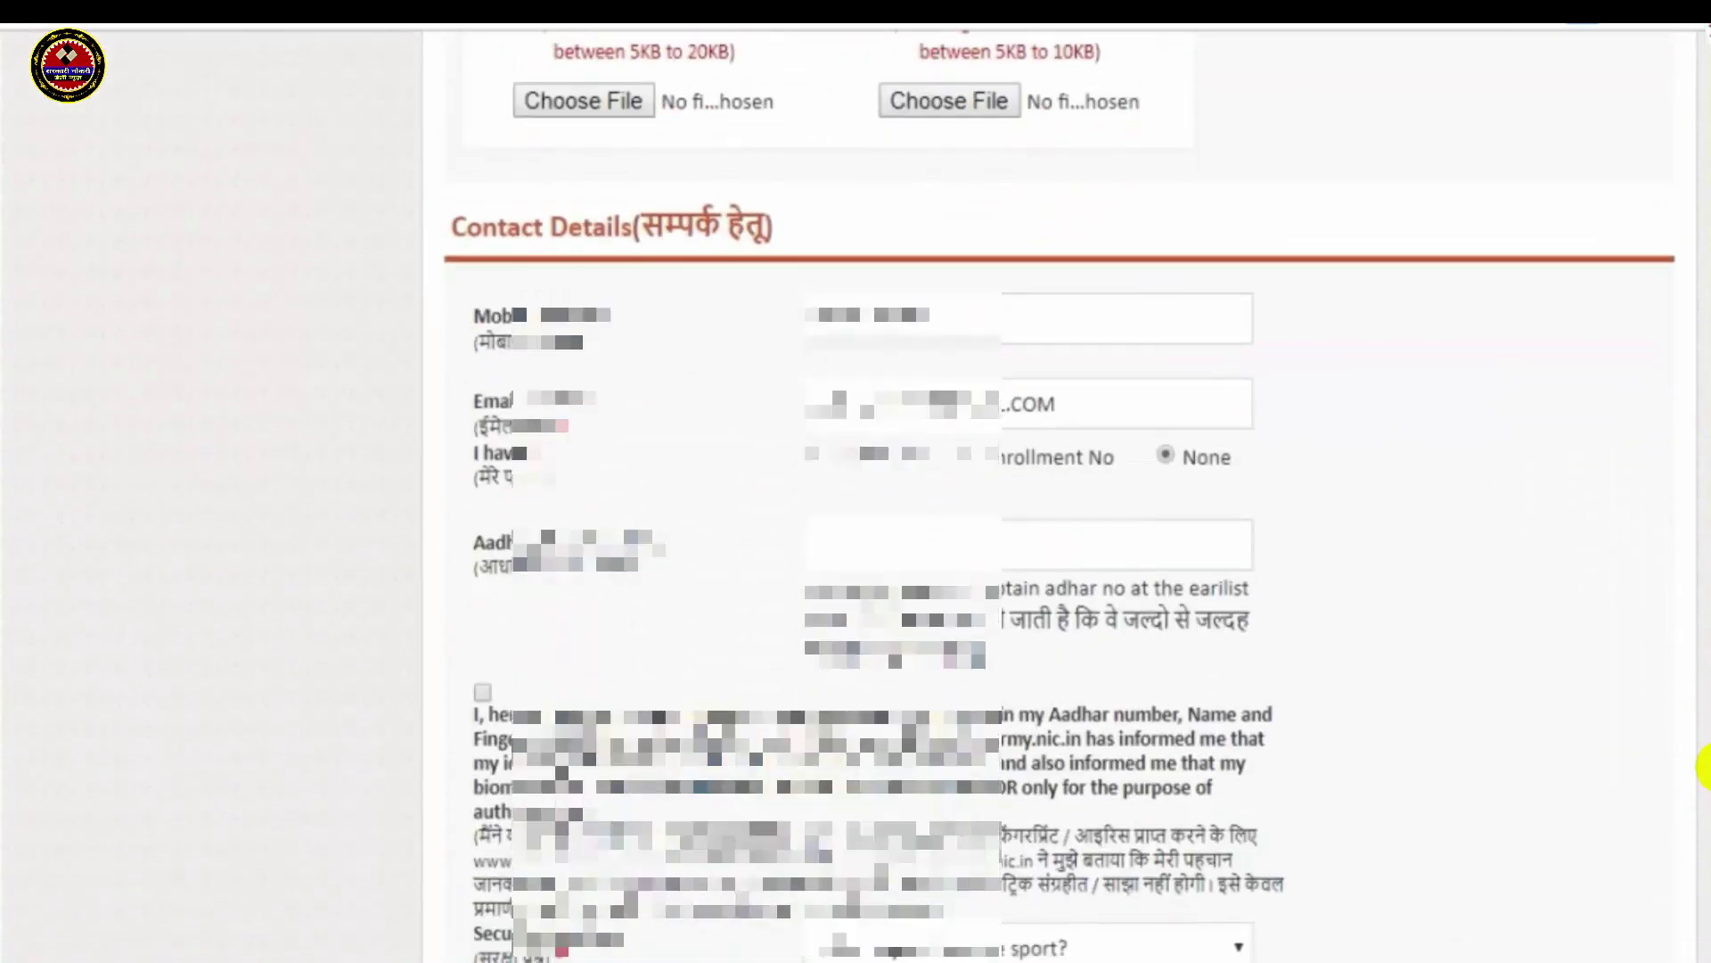
scroll(1623, 485, "up", 5)
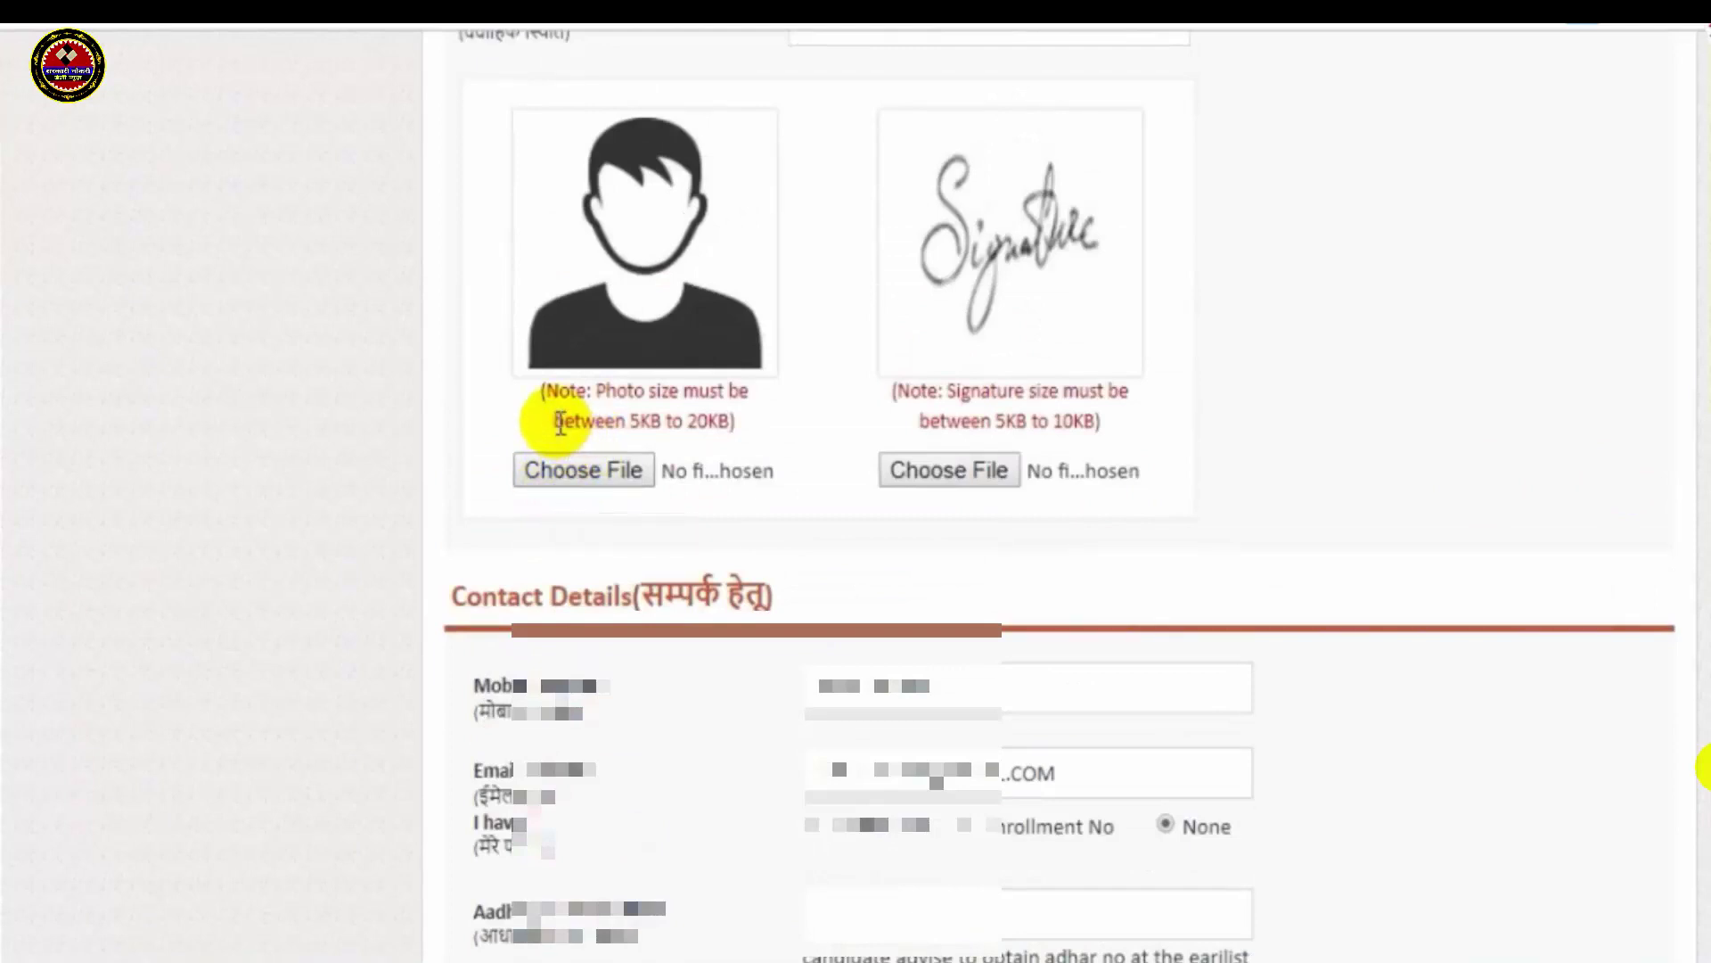
left_click_drag(577, 424, 729, 426)
left_click_drag(930, 421, 1096, 426)
left_click(749, 422)
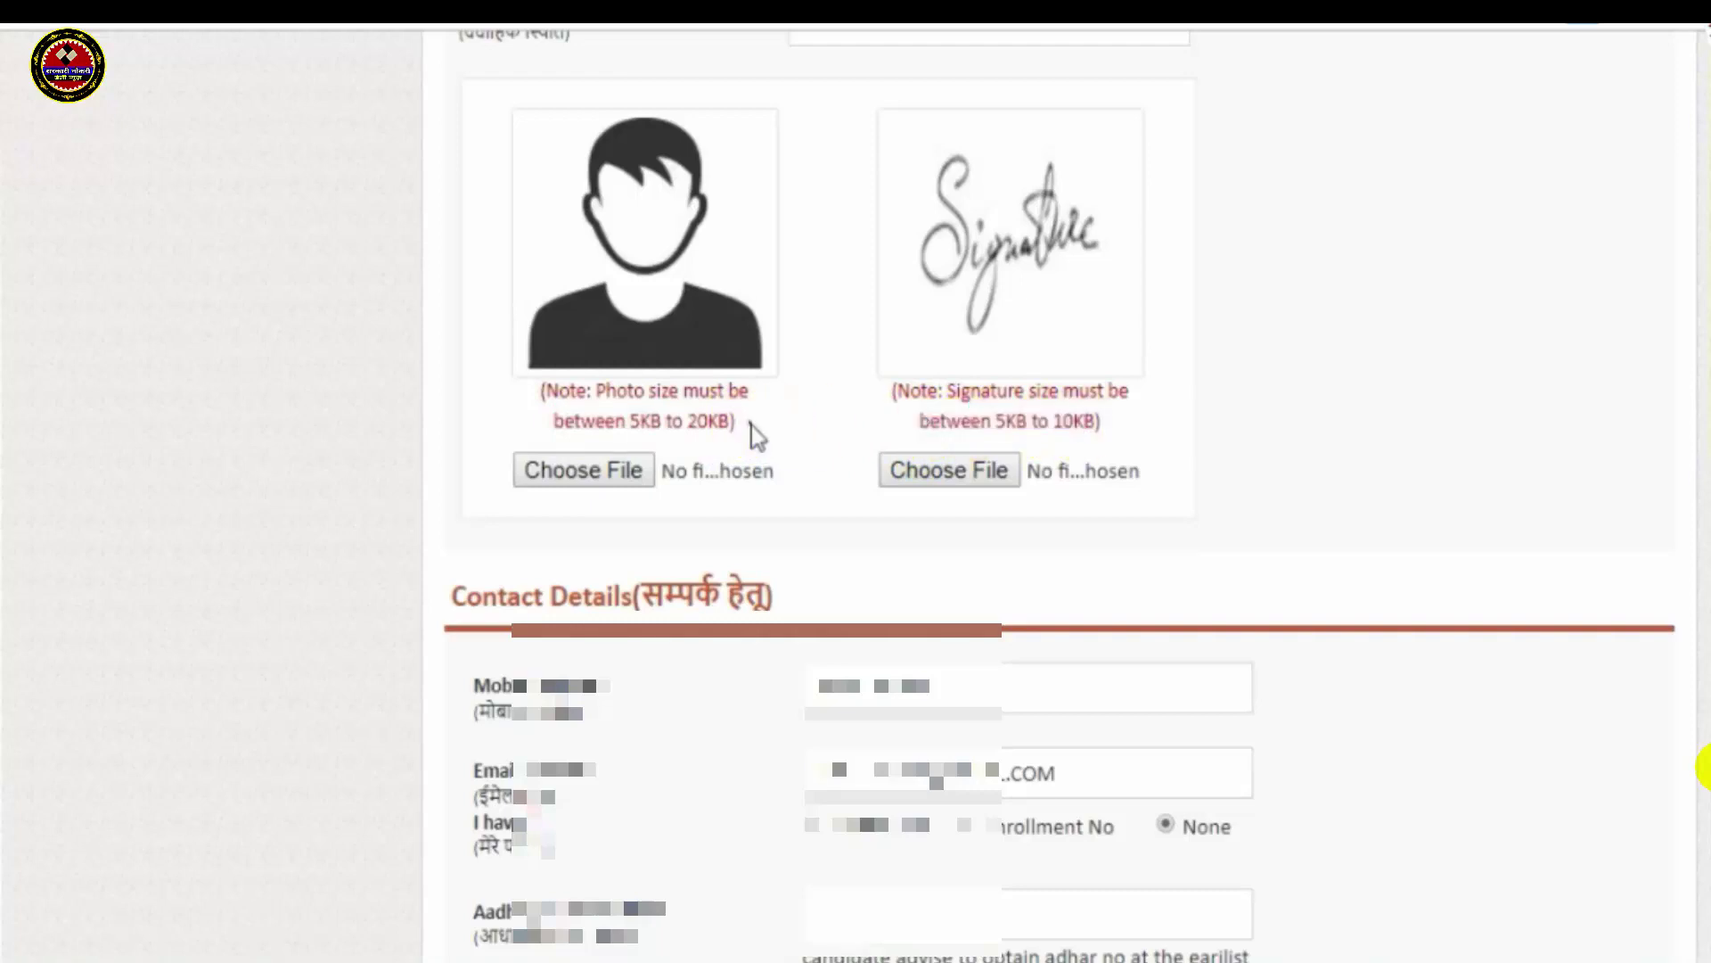
Tick the Aadhar authentication consent and enter the captcha code.
scroll(601, 473, "down", 8)
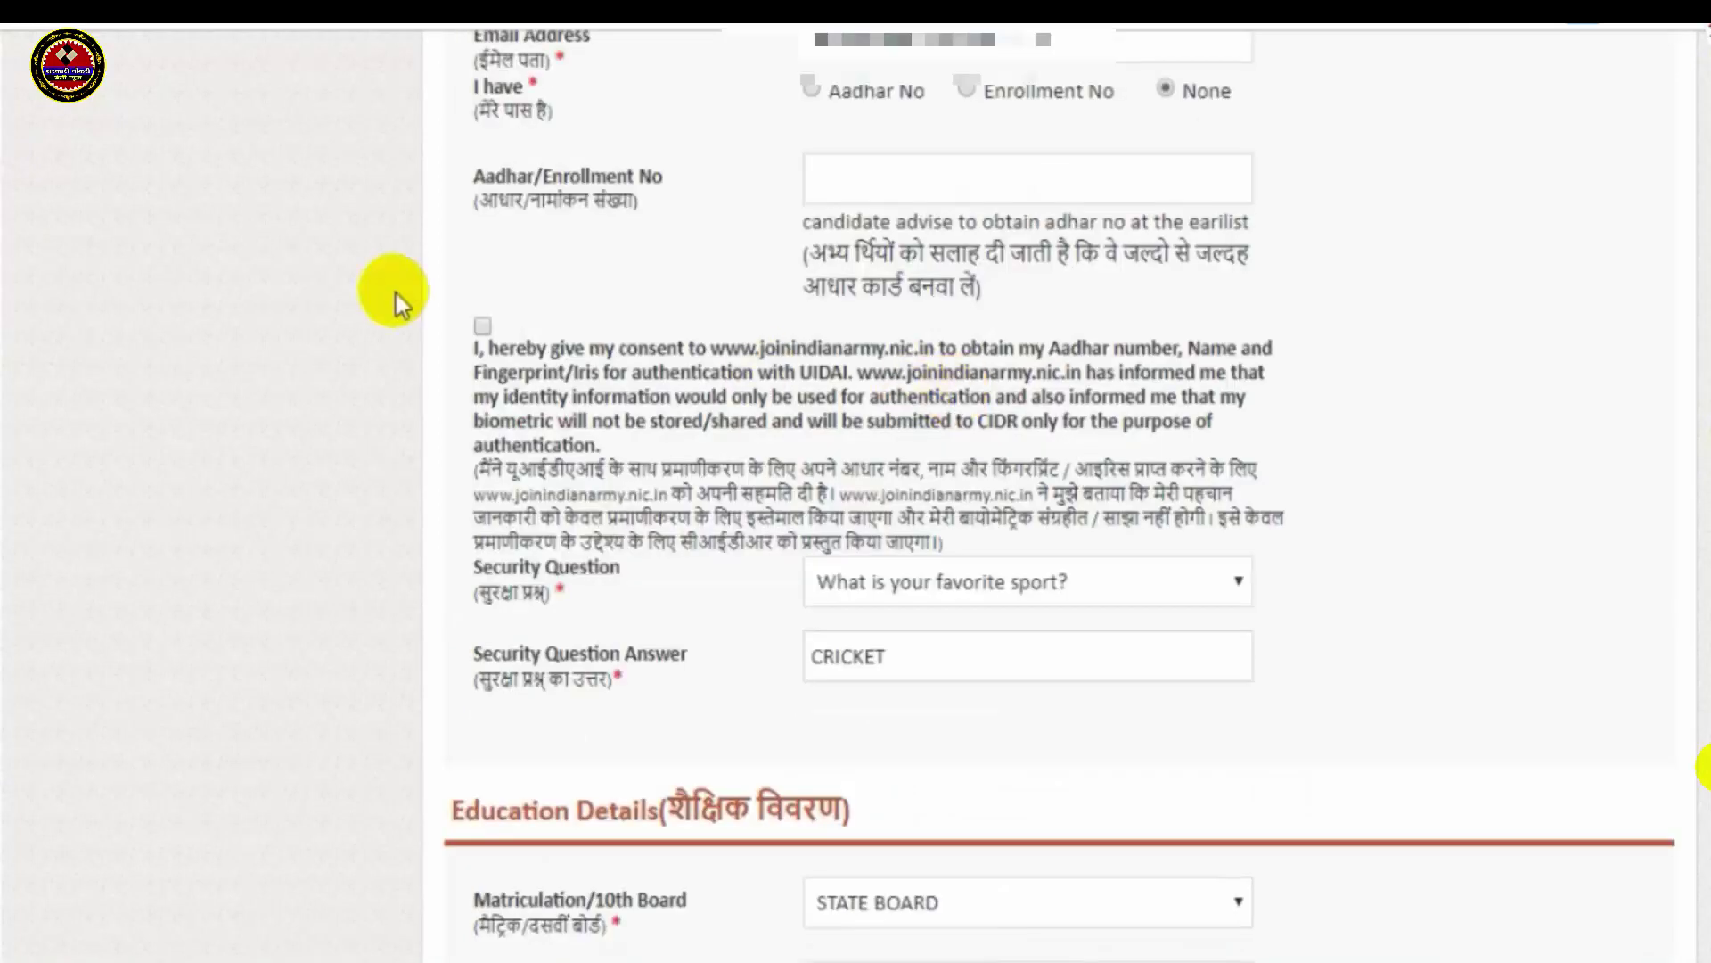
left_click(484, 328)
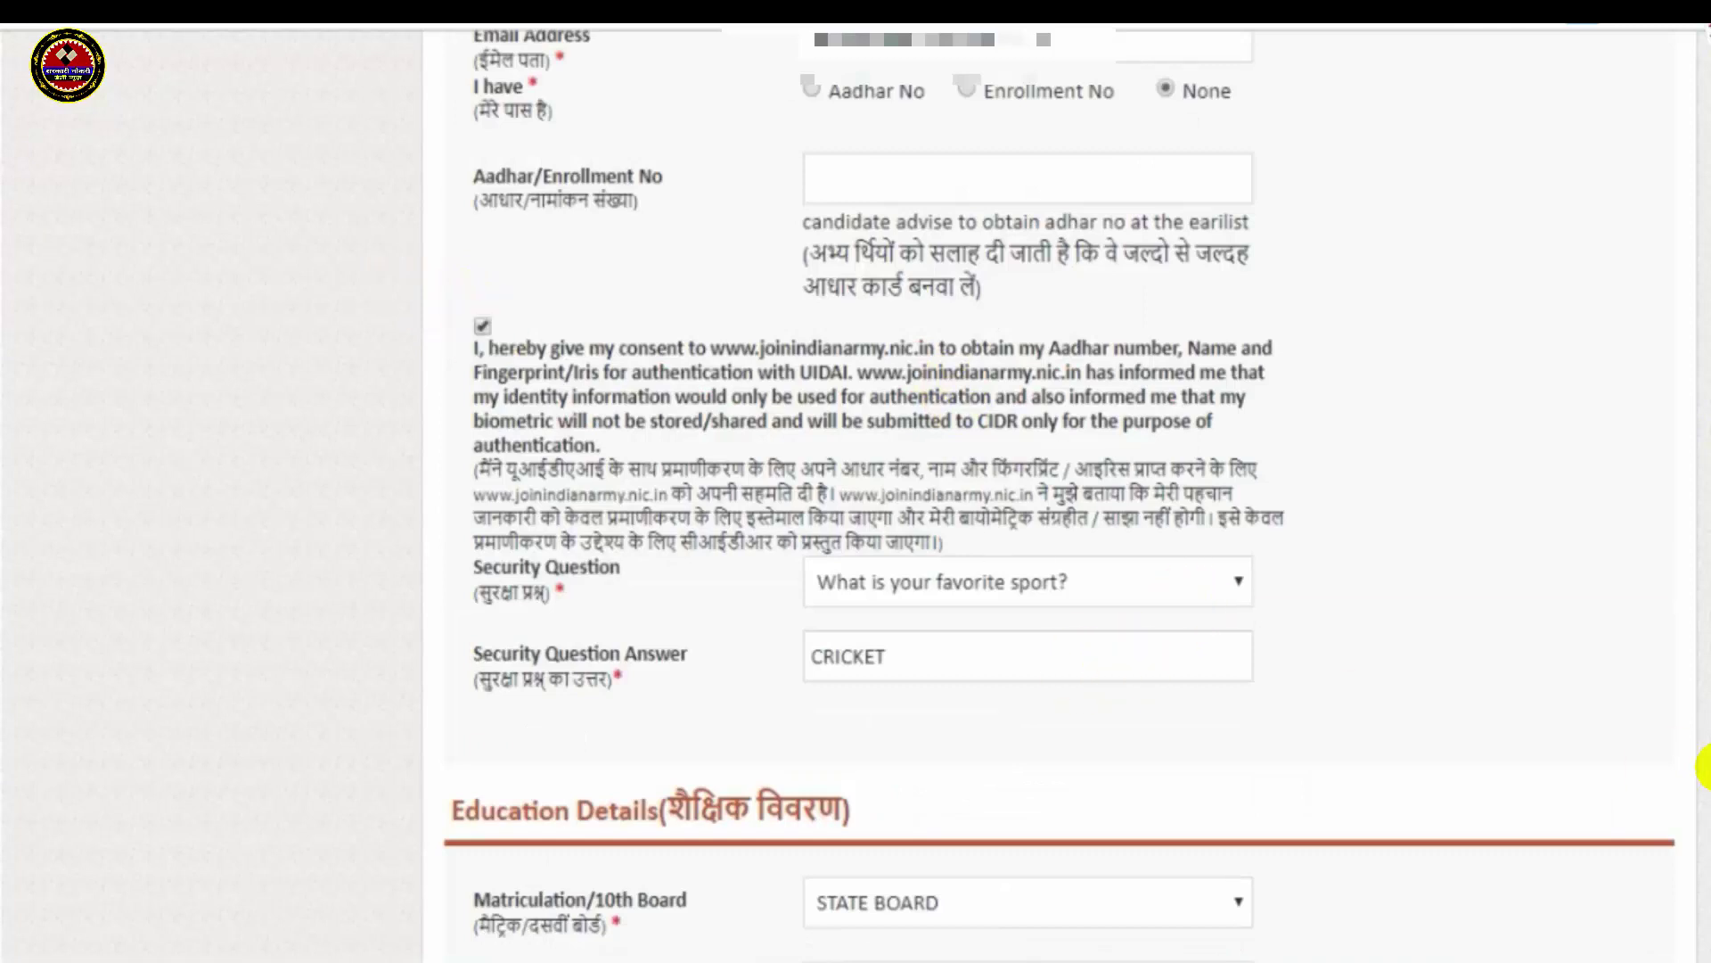
scroll(1704, 767, "down", 9)
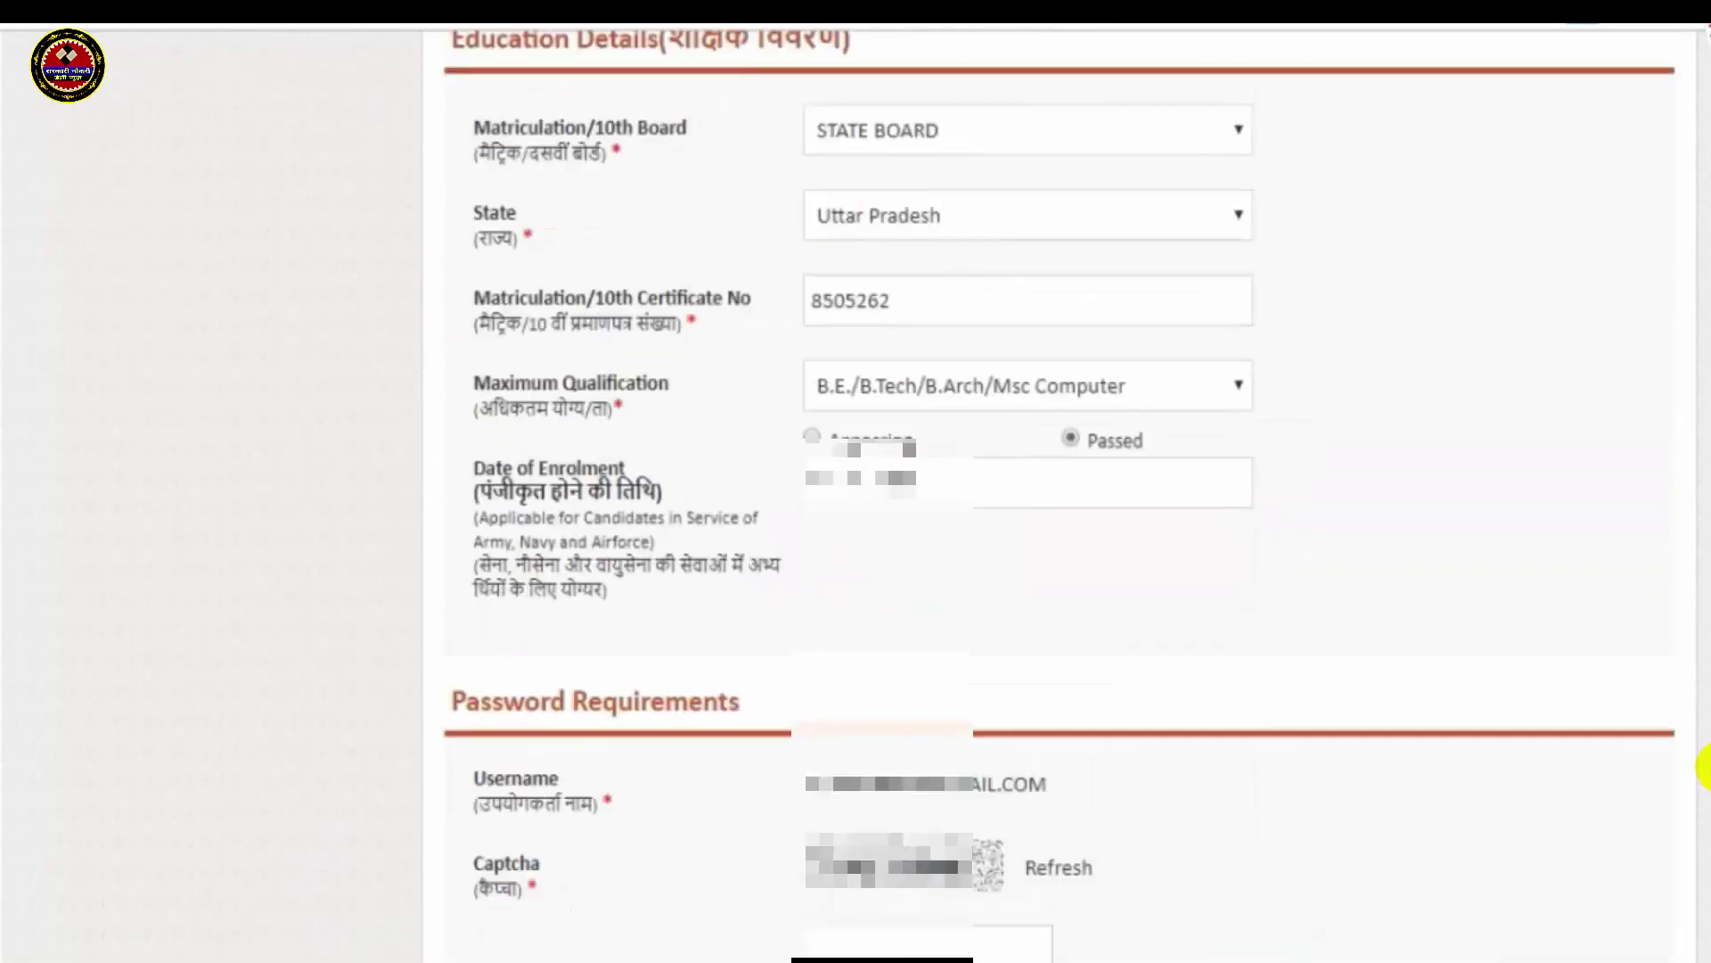
scroll(1704, 767, "down", 3)
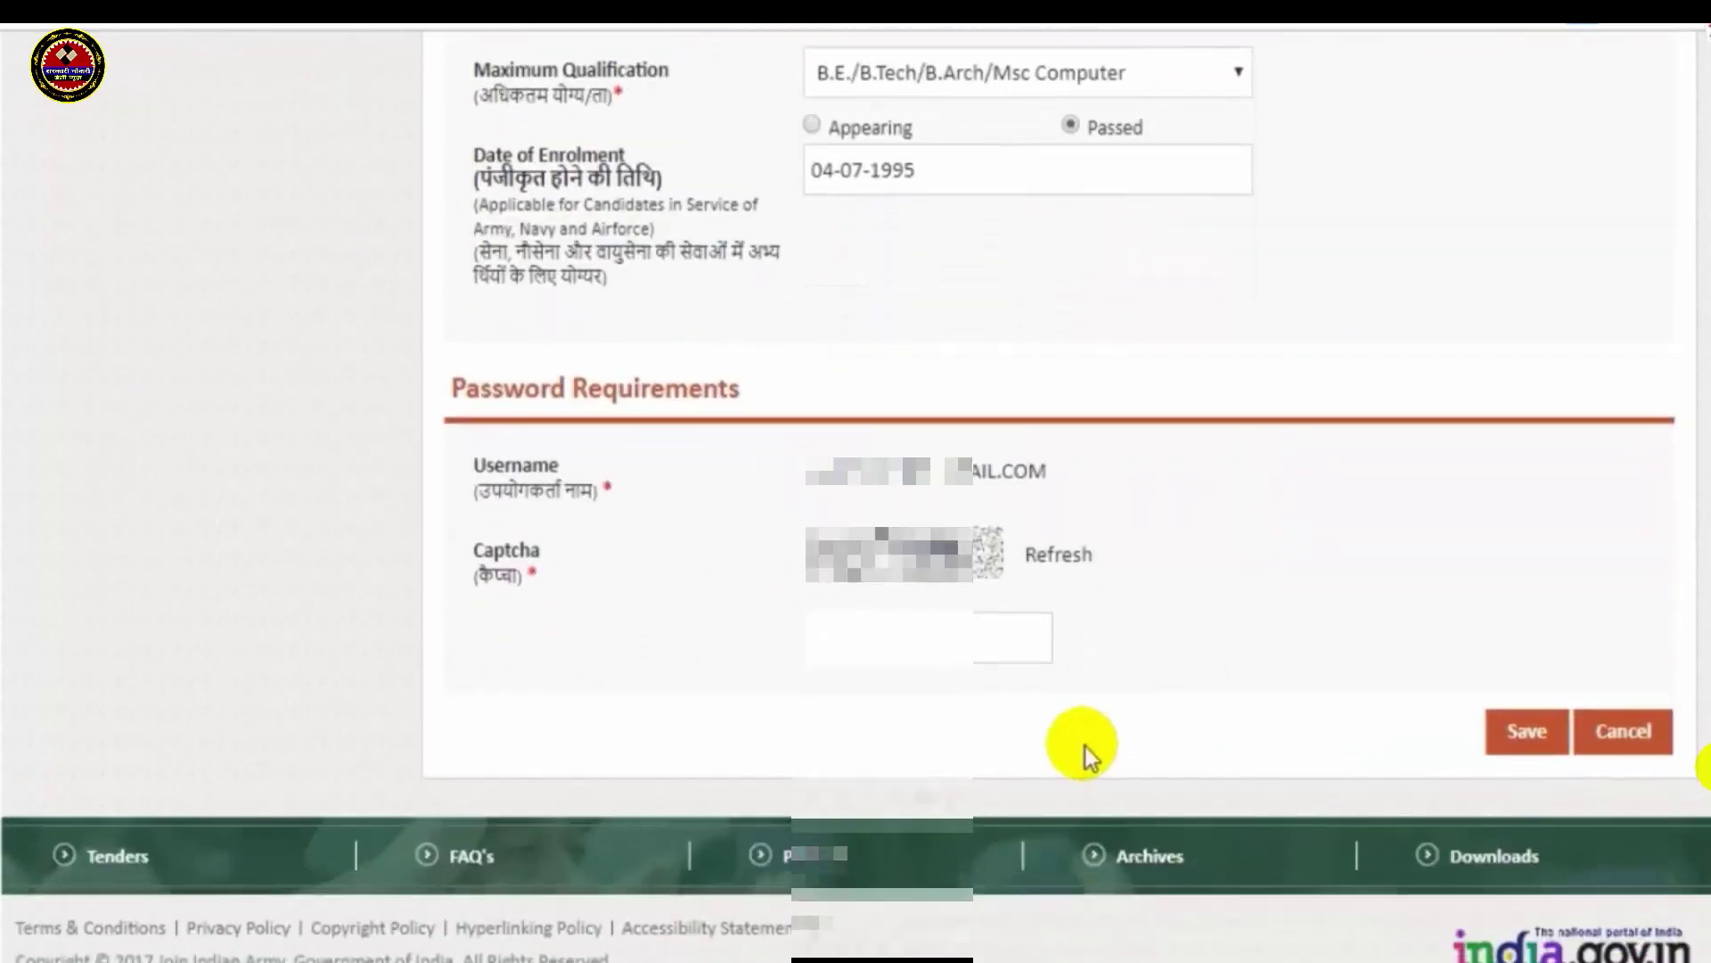
left_click(949, 642)
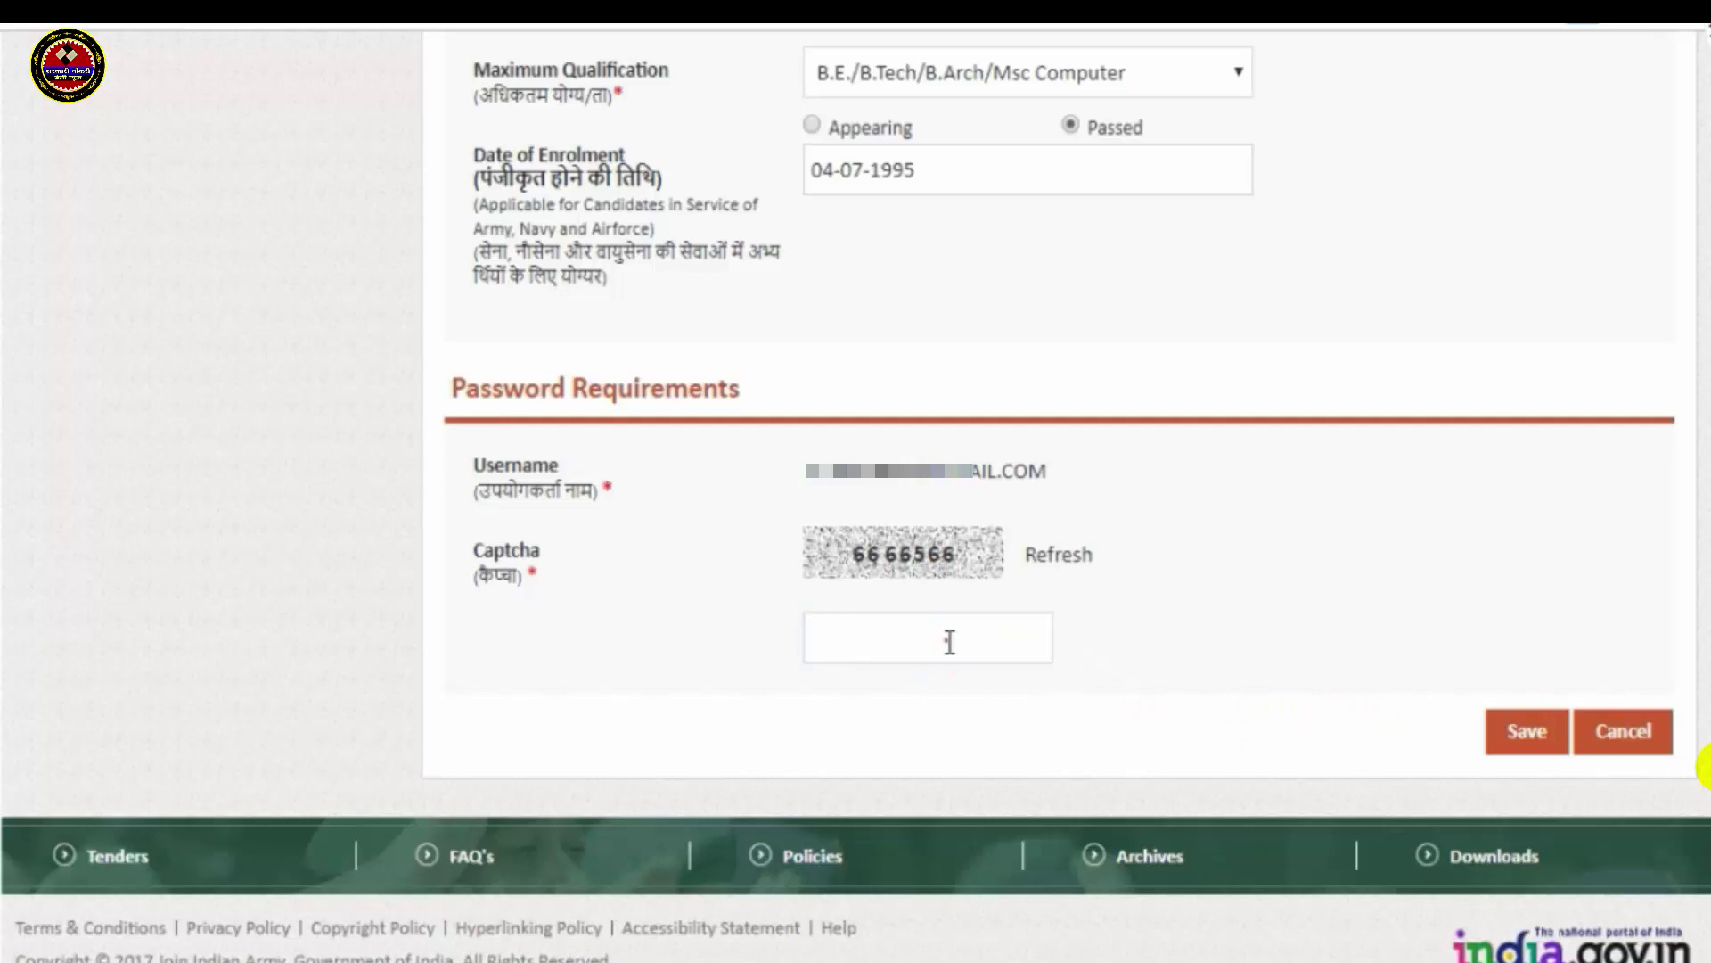
left_click(949, 642)
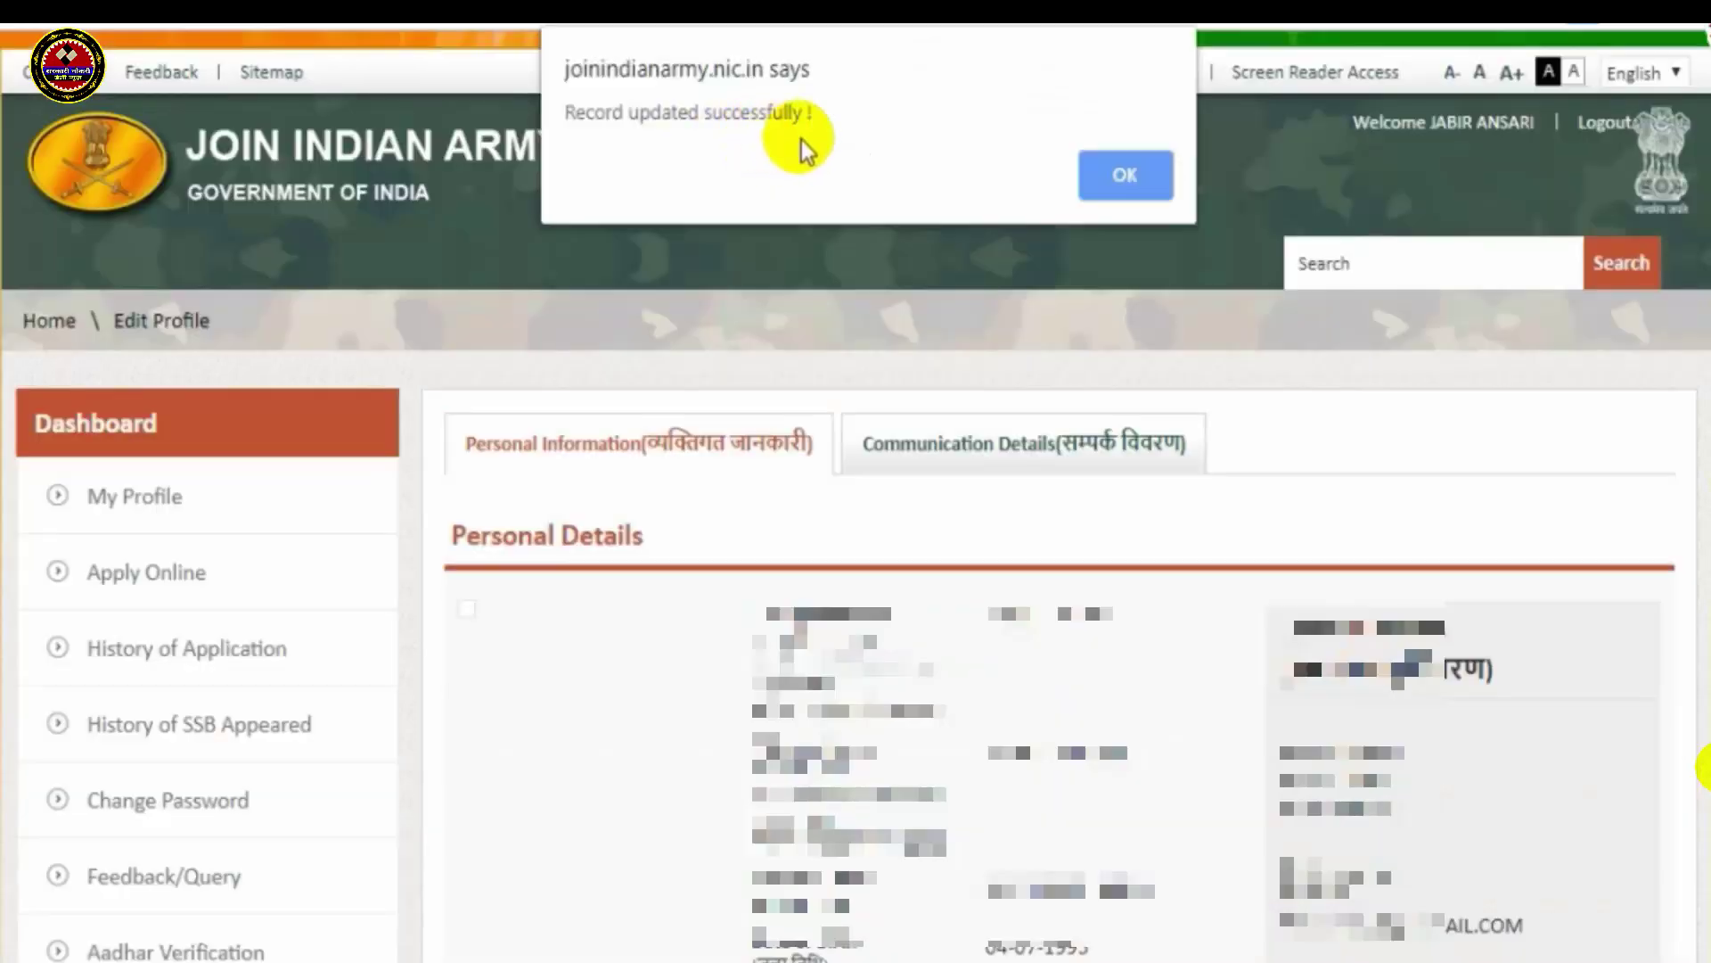
Enter the permanent address with city VARANASI, district Varanasi and pin code 221011.
left_click(1127, 183)
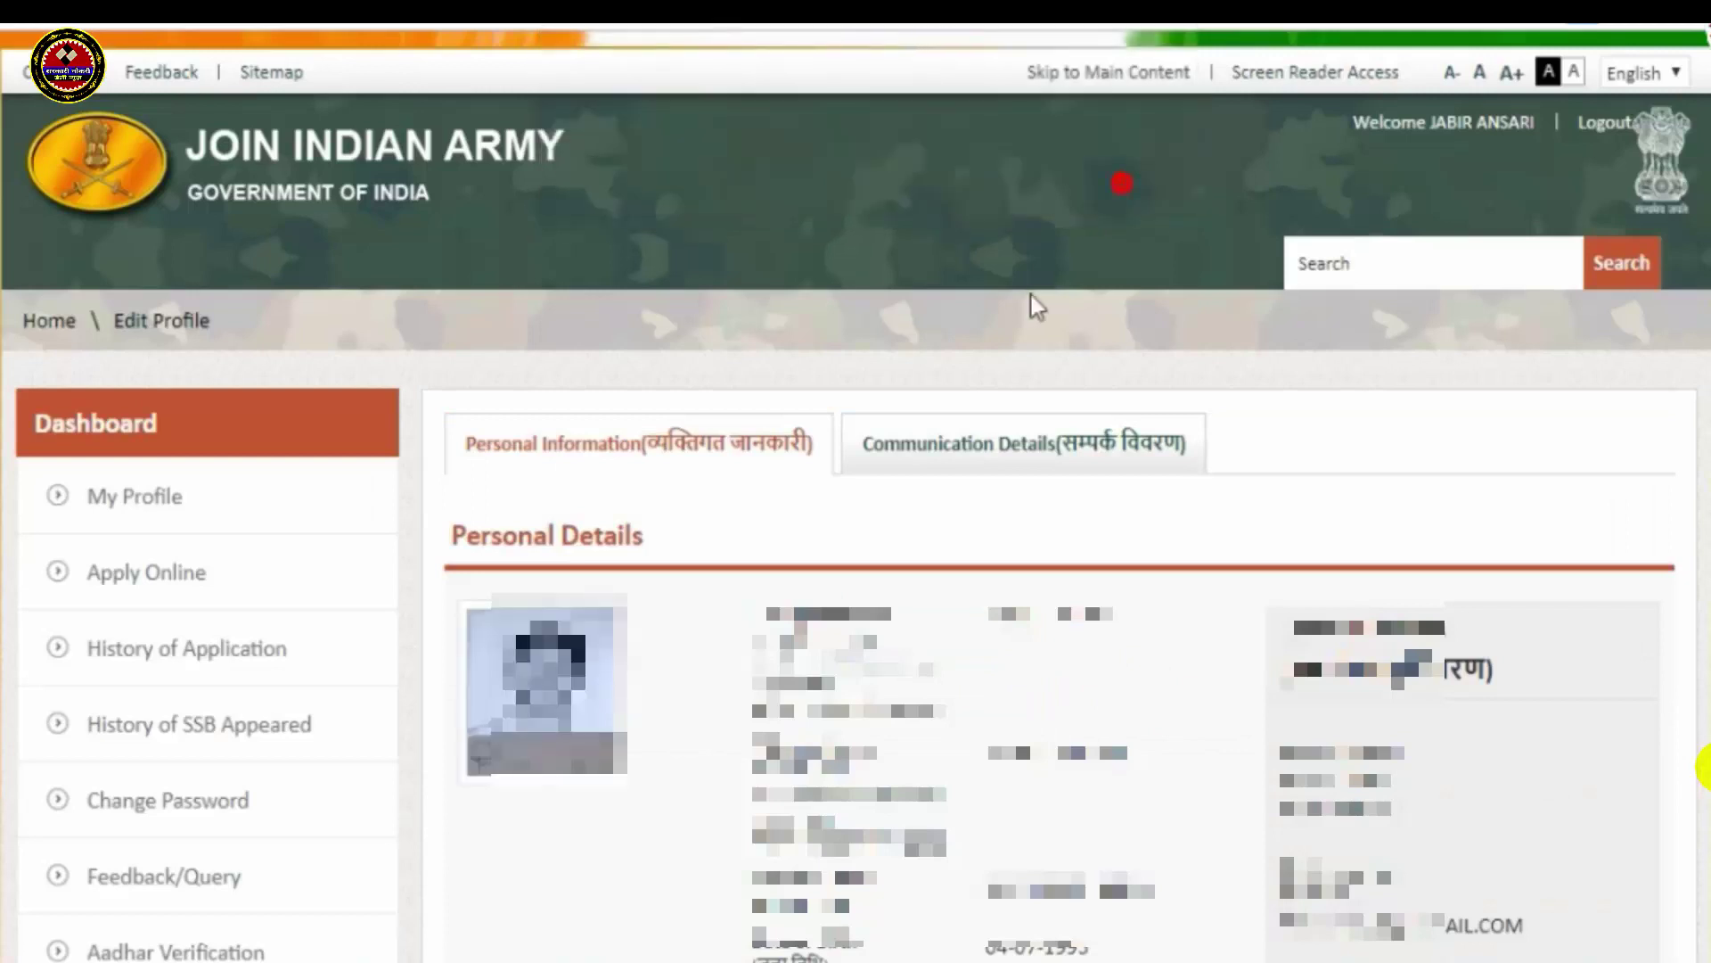
left_click(995, 459)
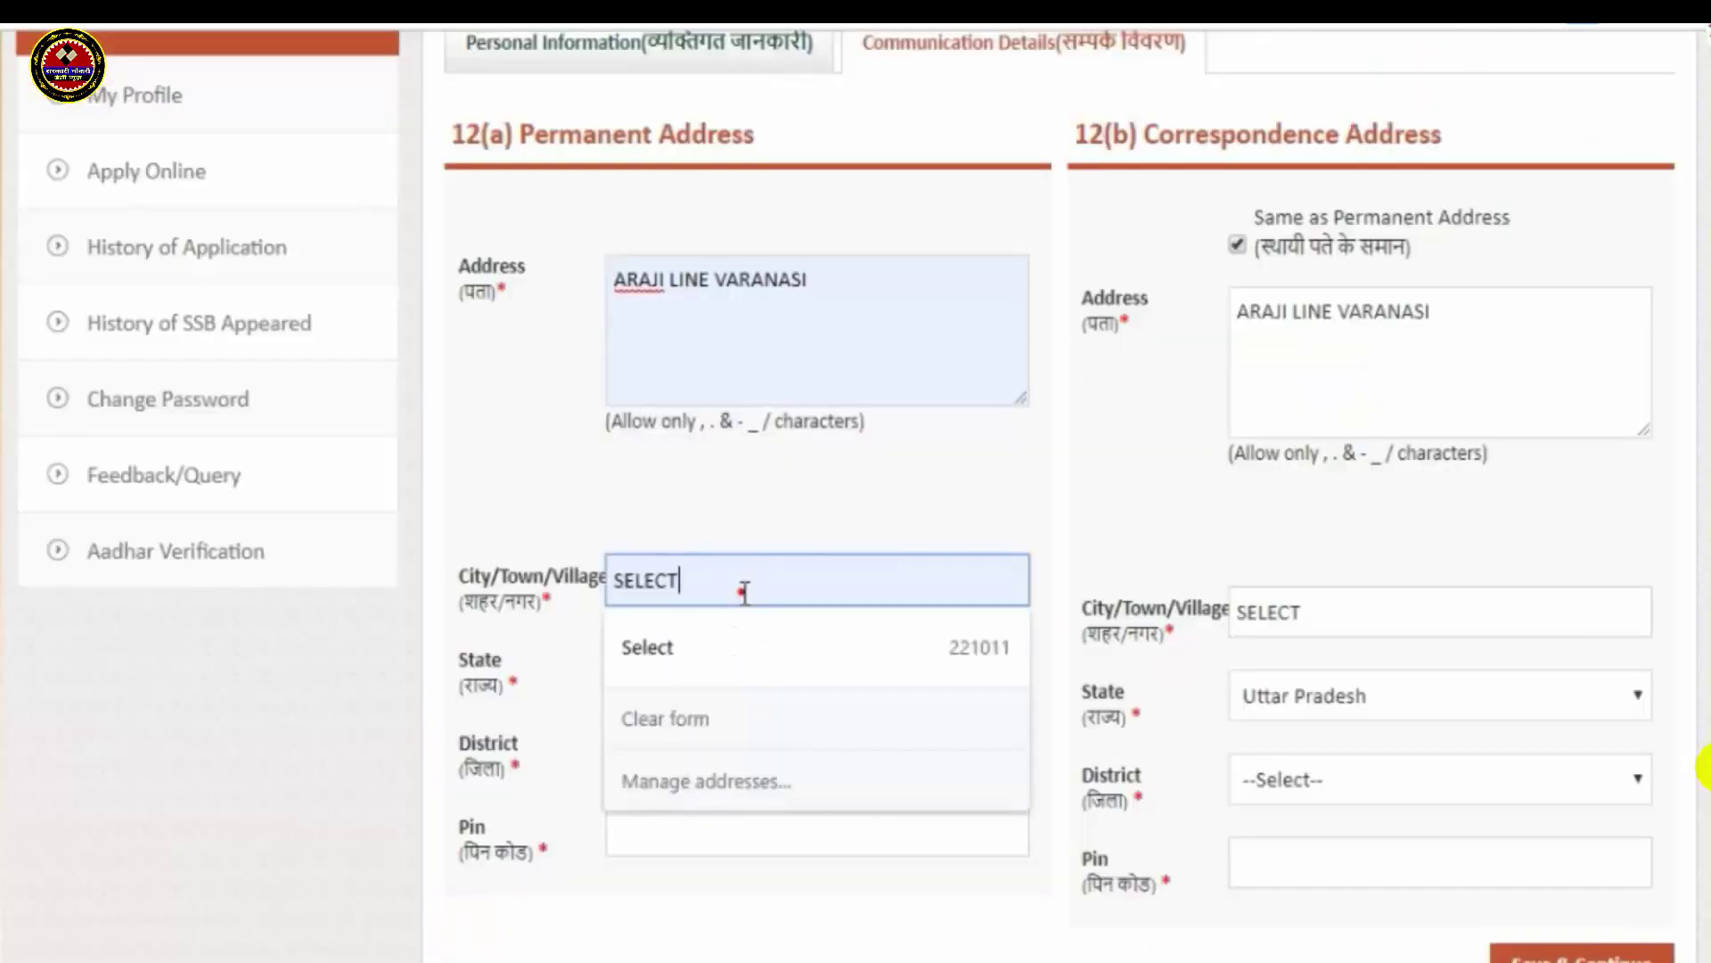
key("BackSpace")
key("BackSpace")
key("BackSpace")
key("BackSpace")
key("BackSpace")
key("BackSpace")
type("VARA")
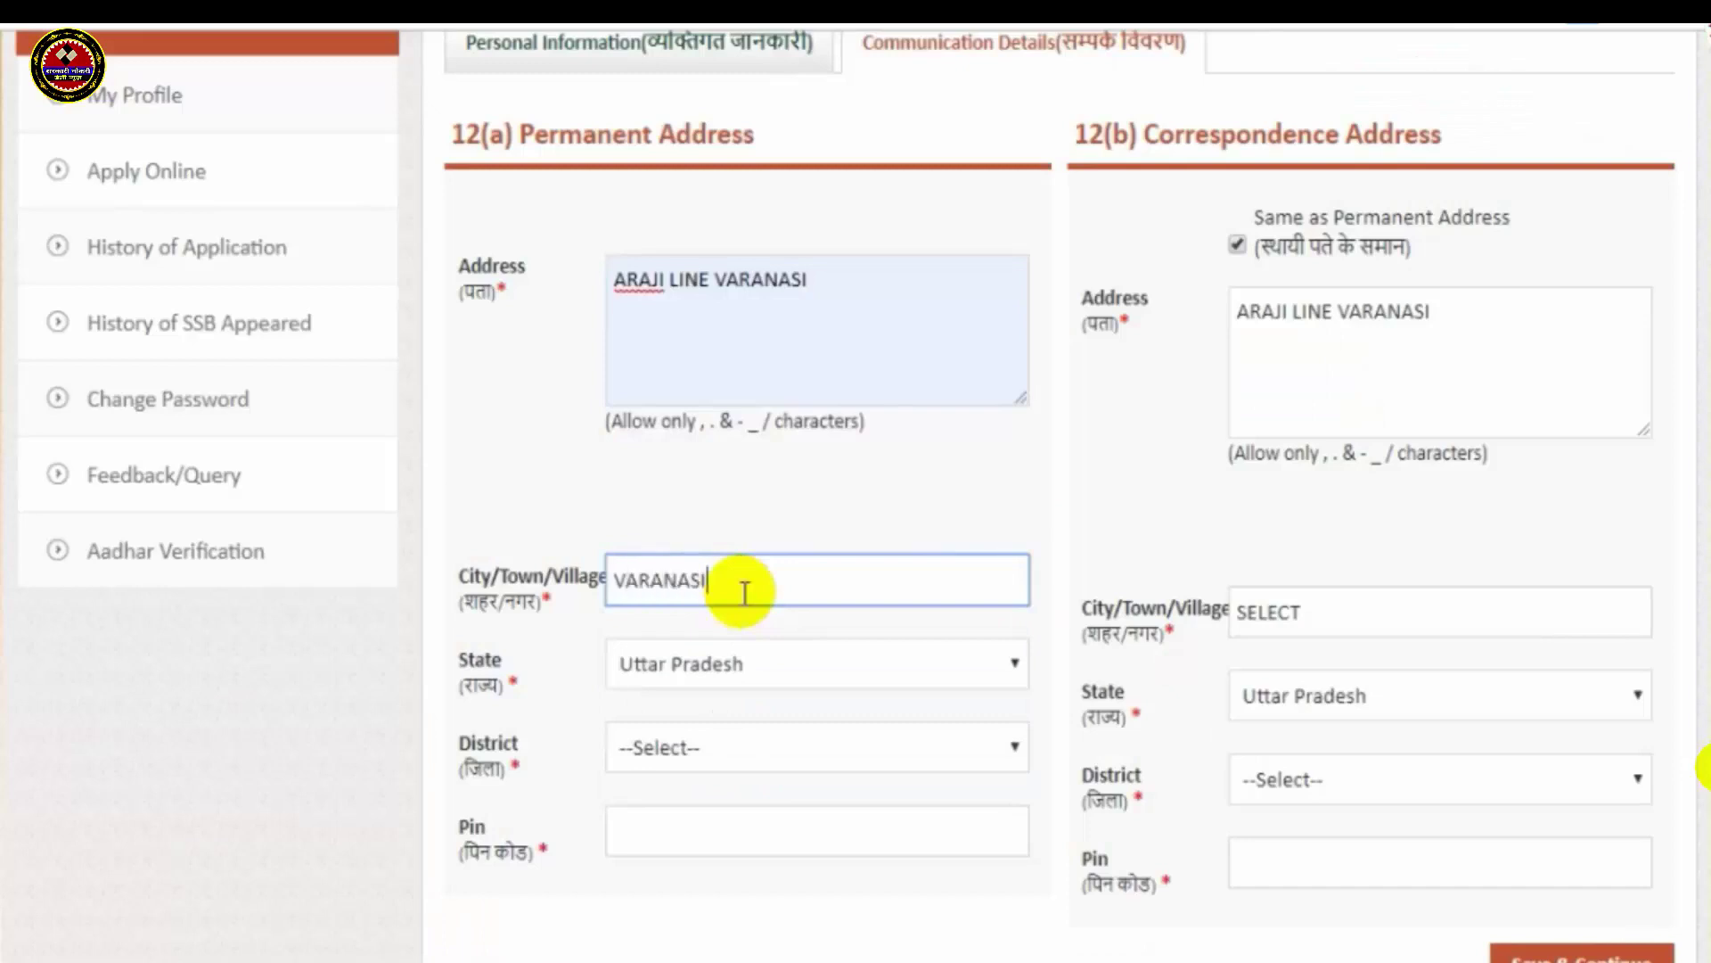
type("NASI")
left_click(725, 749)
key("v")
key("Return")
left_click(719, 848)
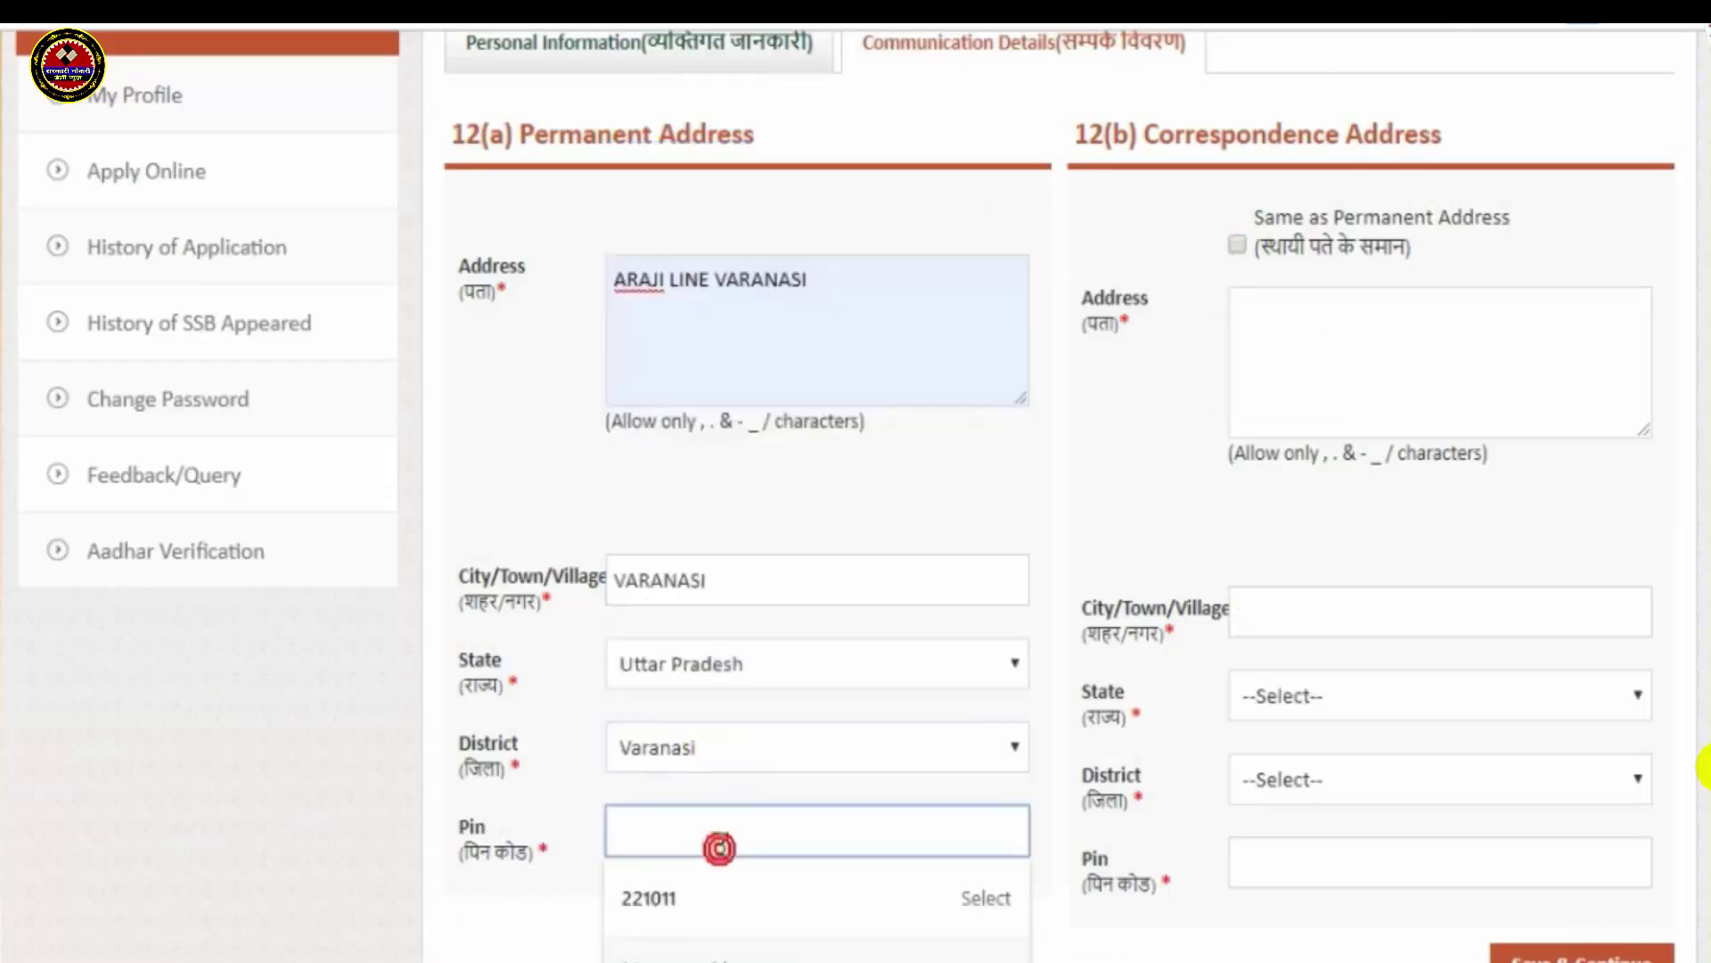
left_click(696, 898)
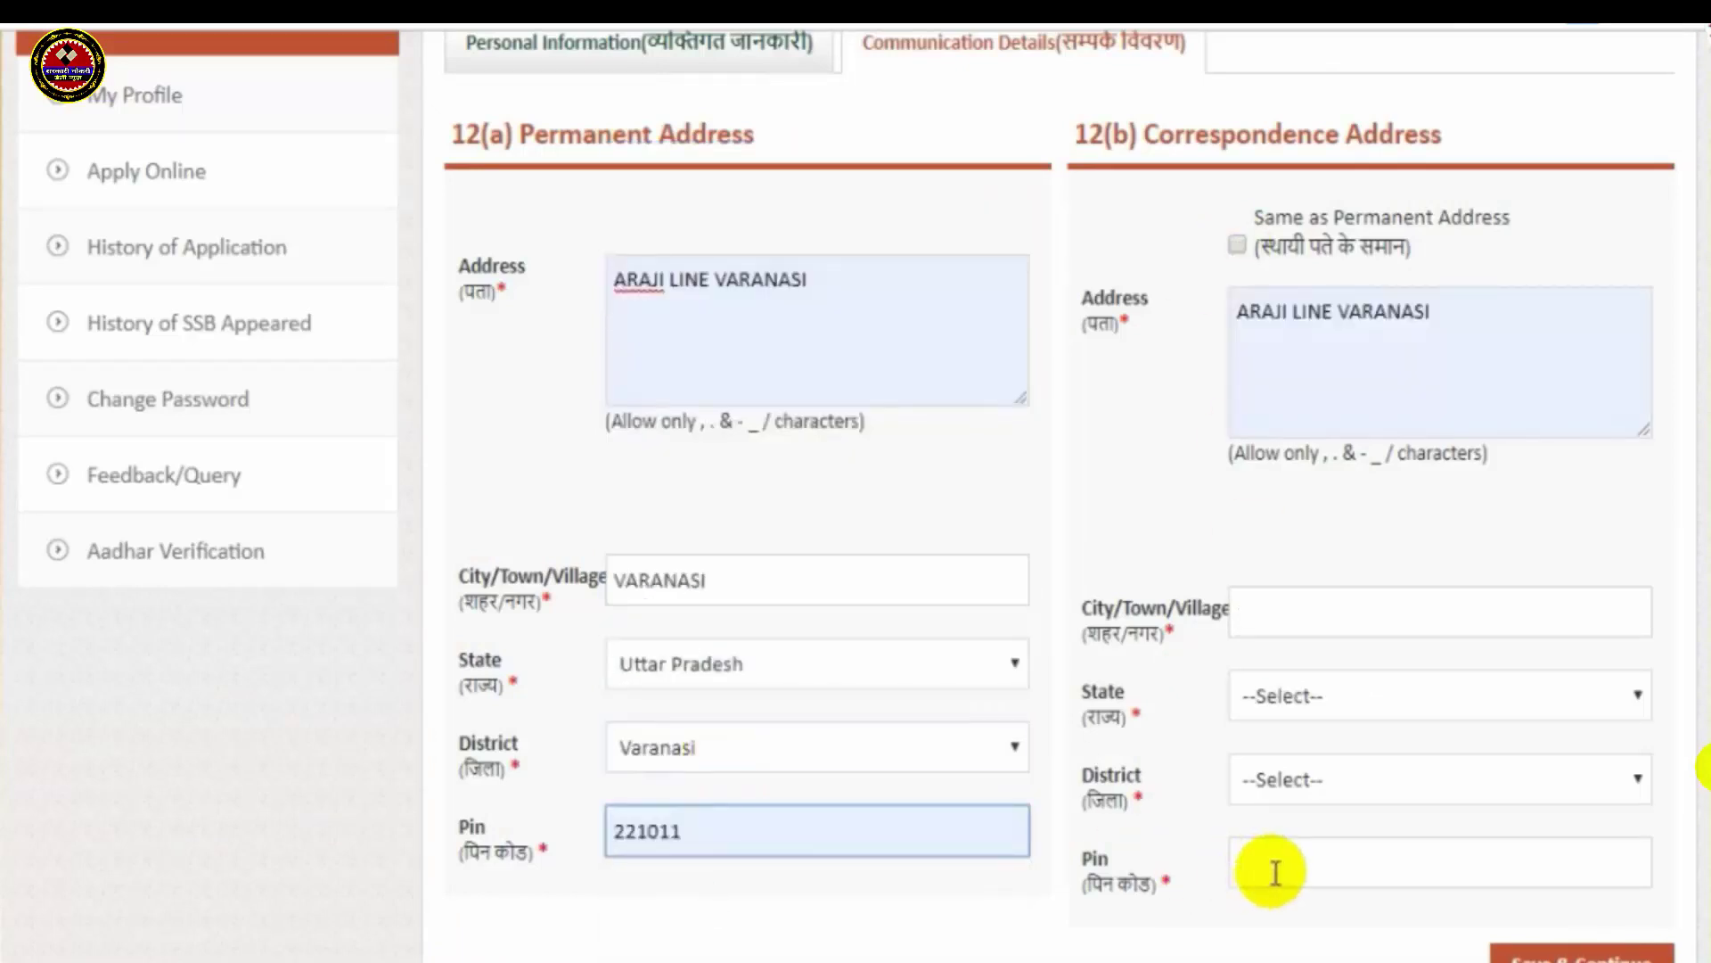
Copy it as the correspondence address and save the communication details.
left_click(1239, 246)
scroll(1567, 765, "down", 3)
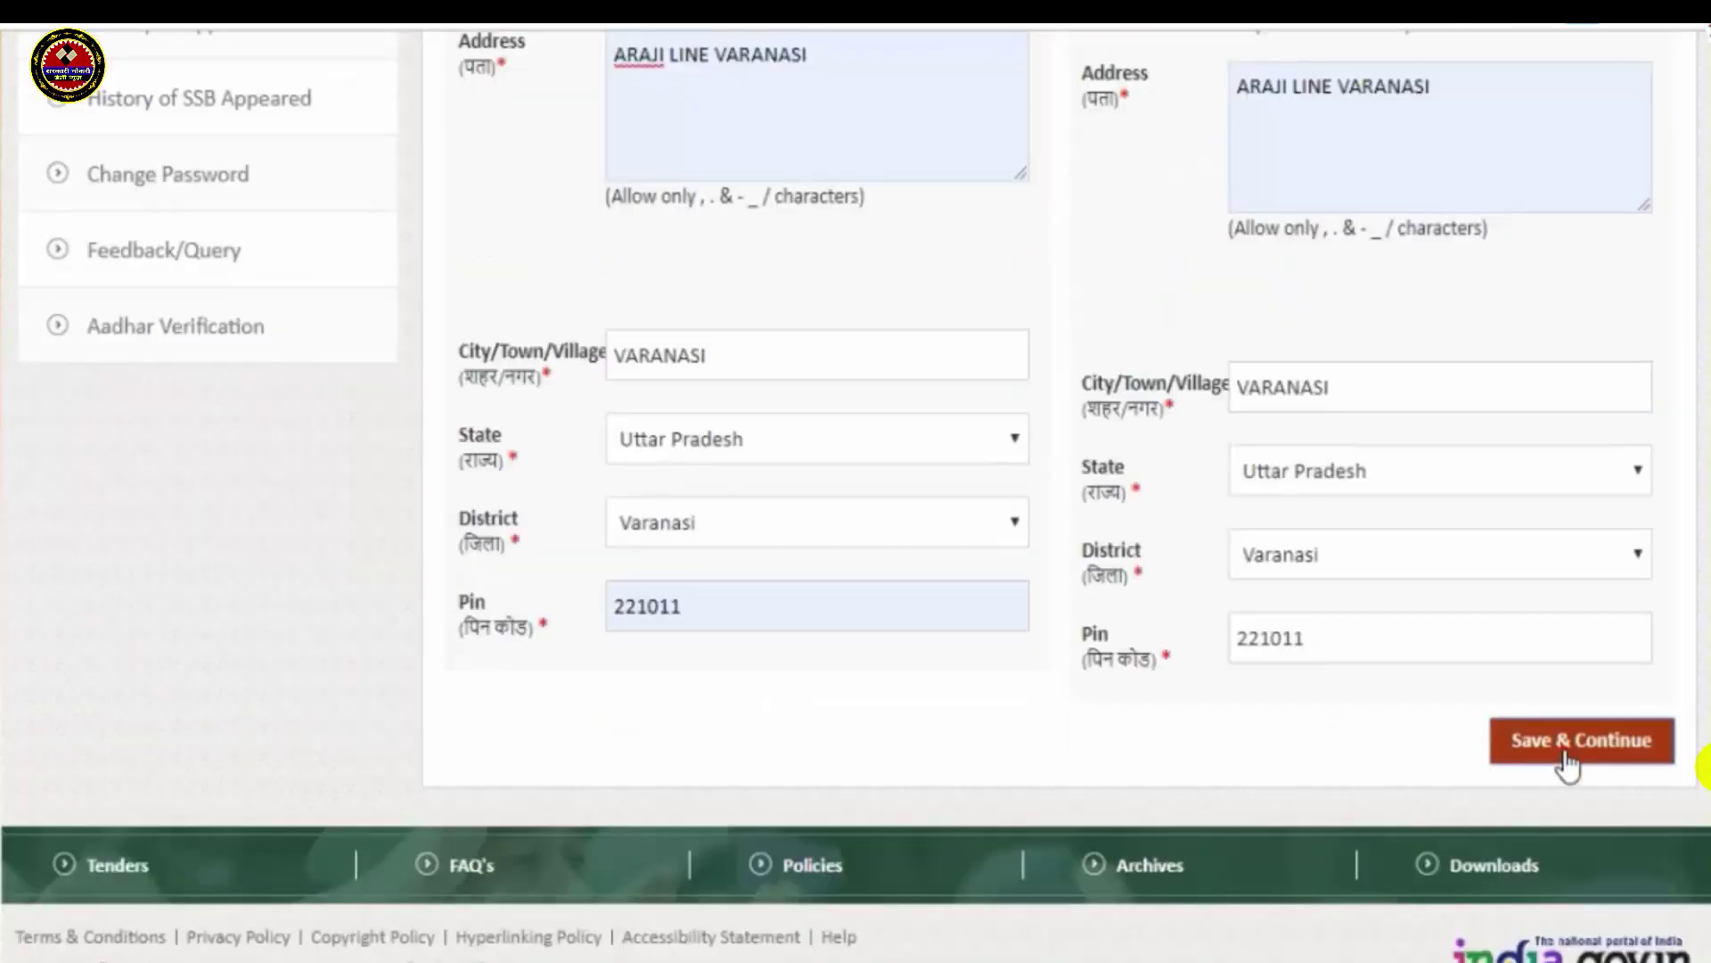
left_click(1567, 762)
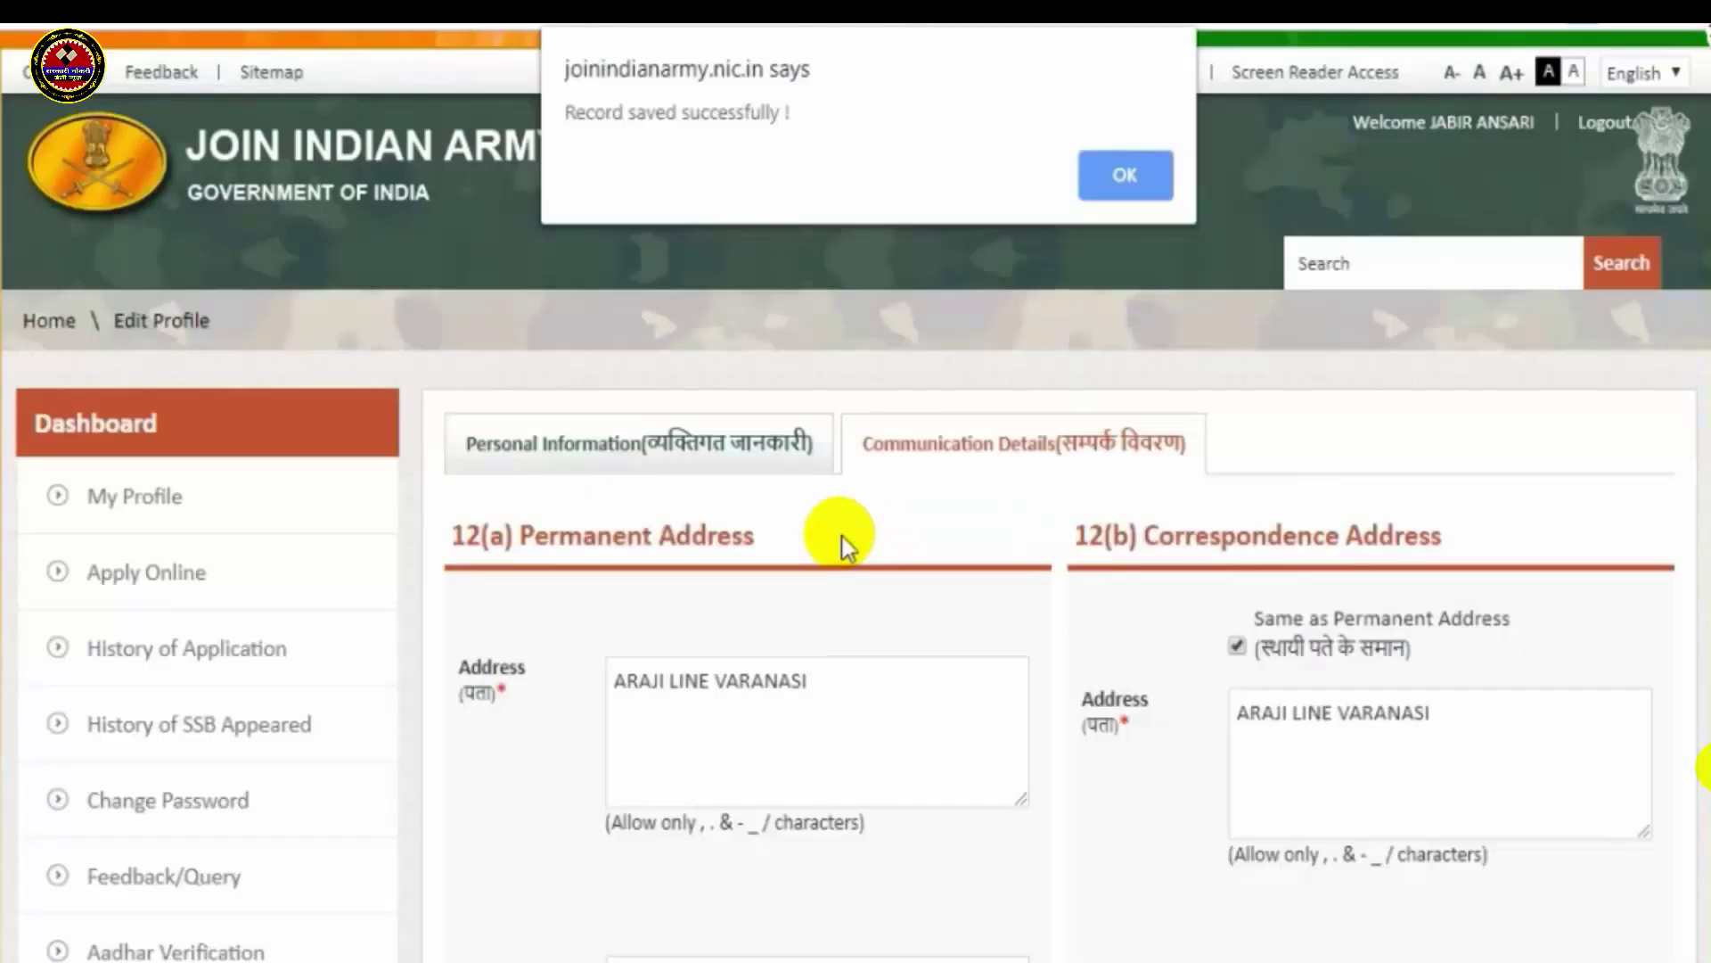
left_click(1144, 178)
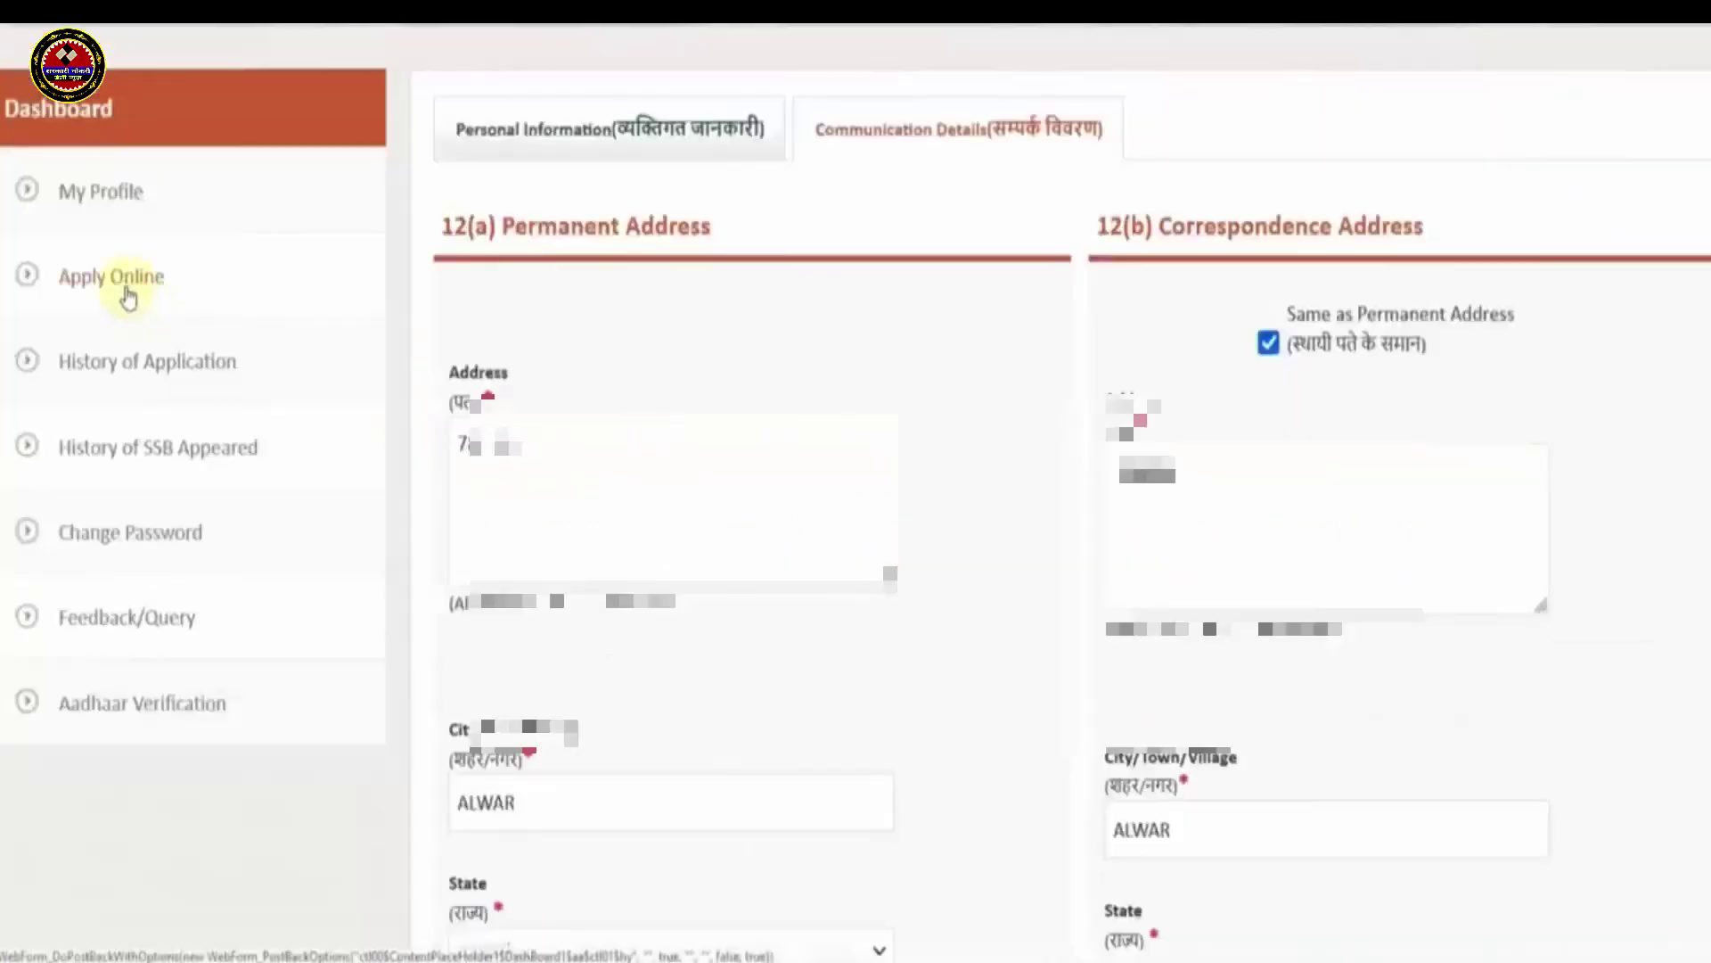
Run the online application eligibility check and scroll to the eligible courses including TES (10+2).
left_click(127, 297)
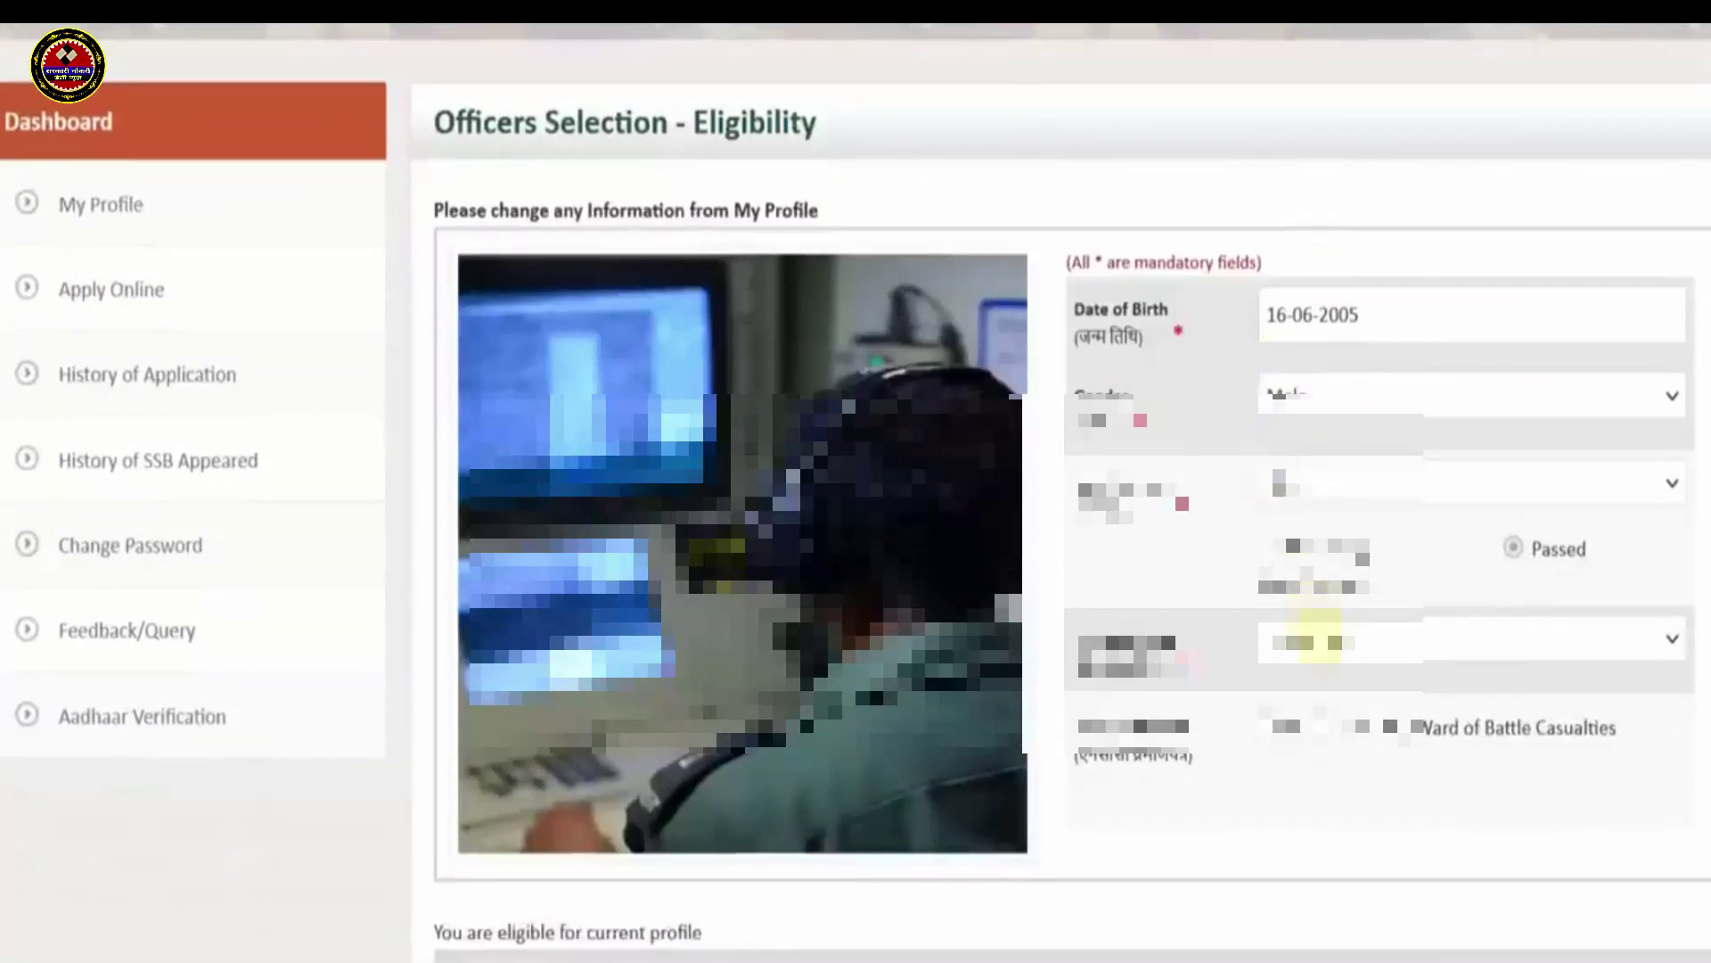
scroll(1312, 635, "down", 4)
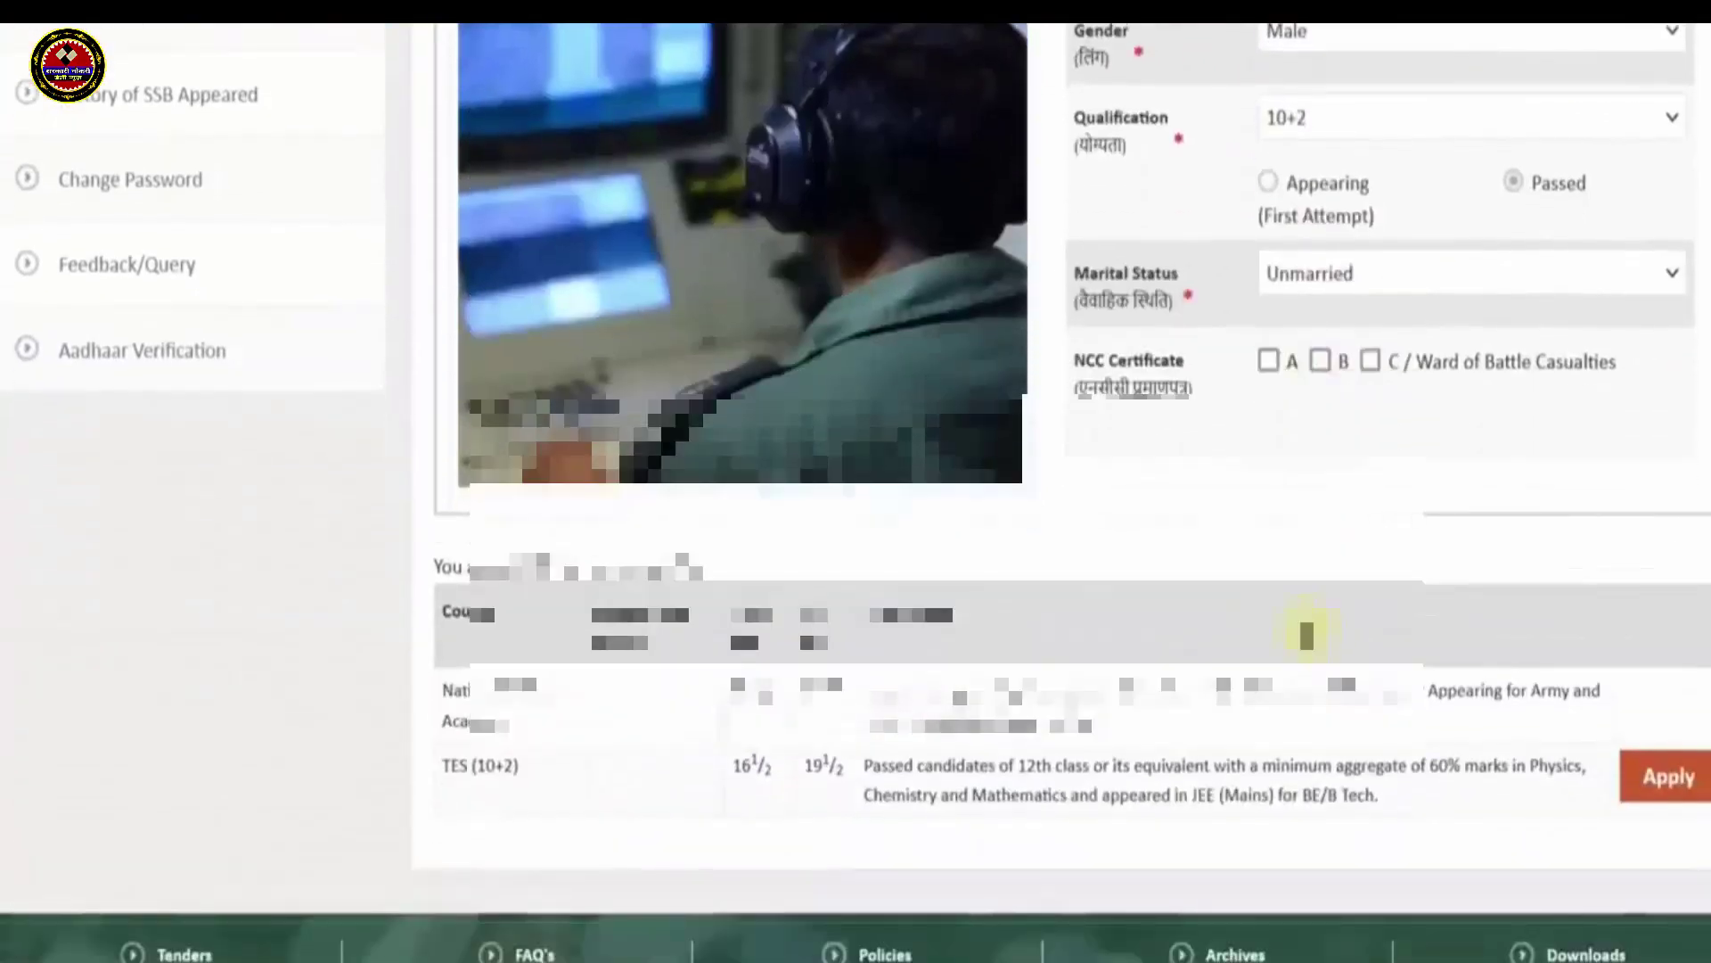
scroll(1307, 635, "down", 2)
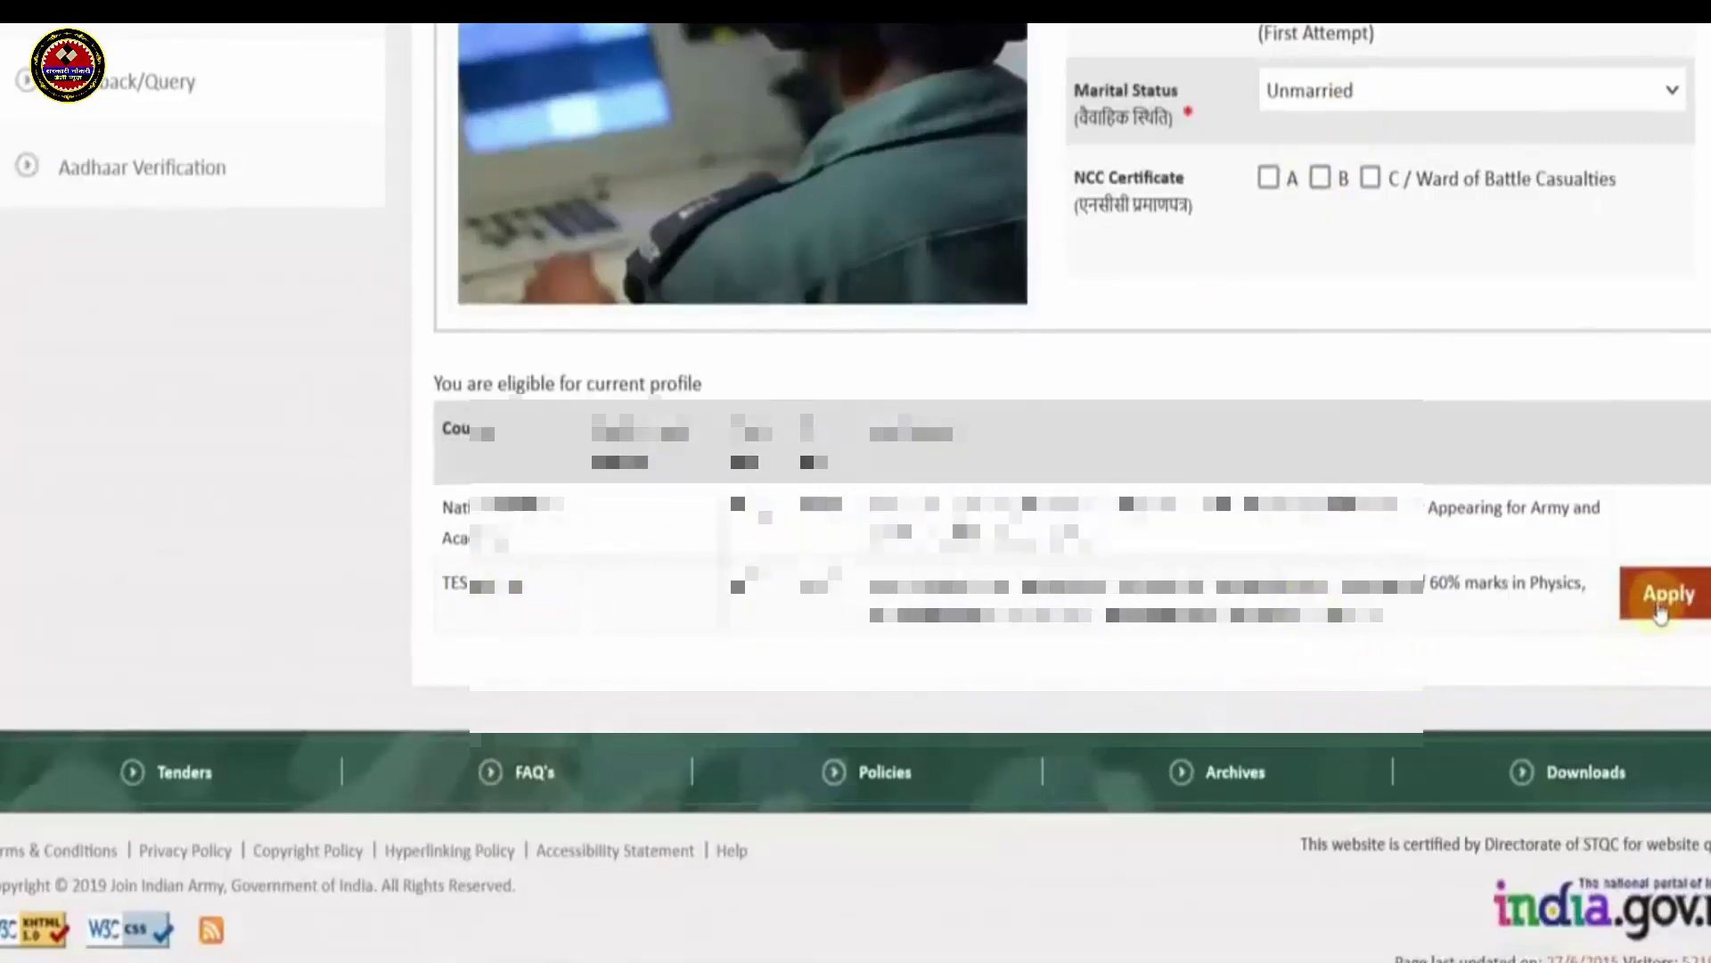
Start the TES (10+2) application and set Nationality to INDIAN.
left_click(1660, 613)
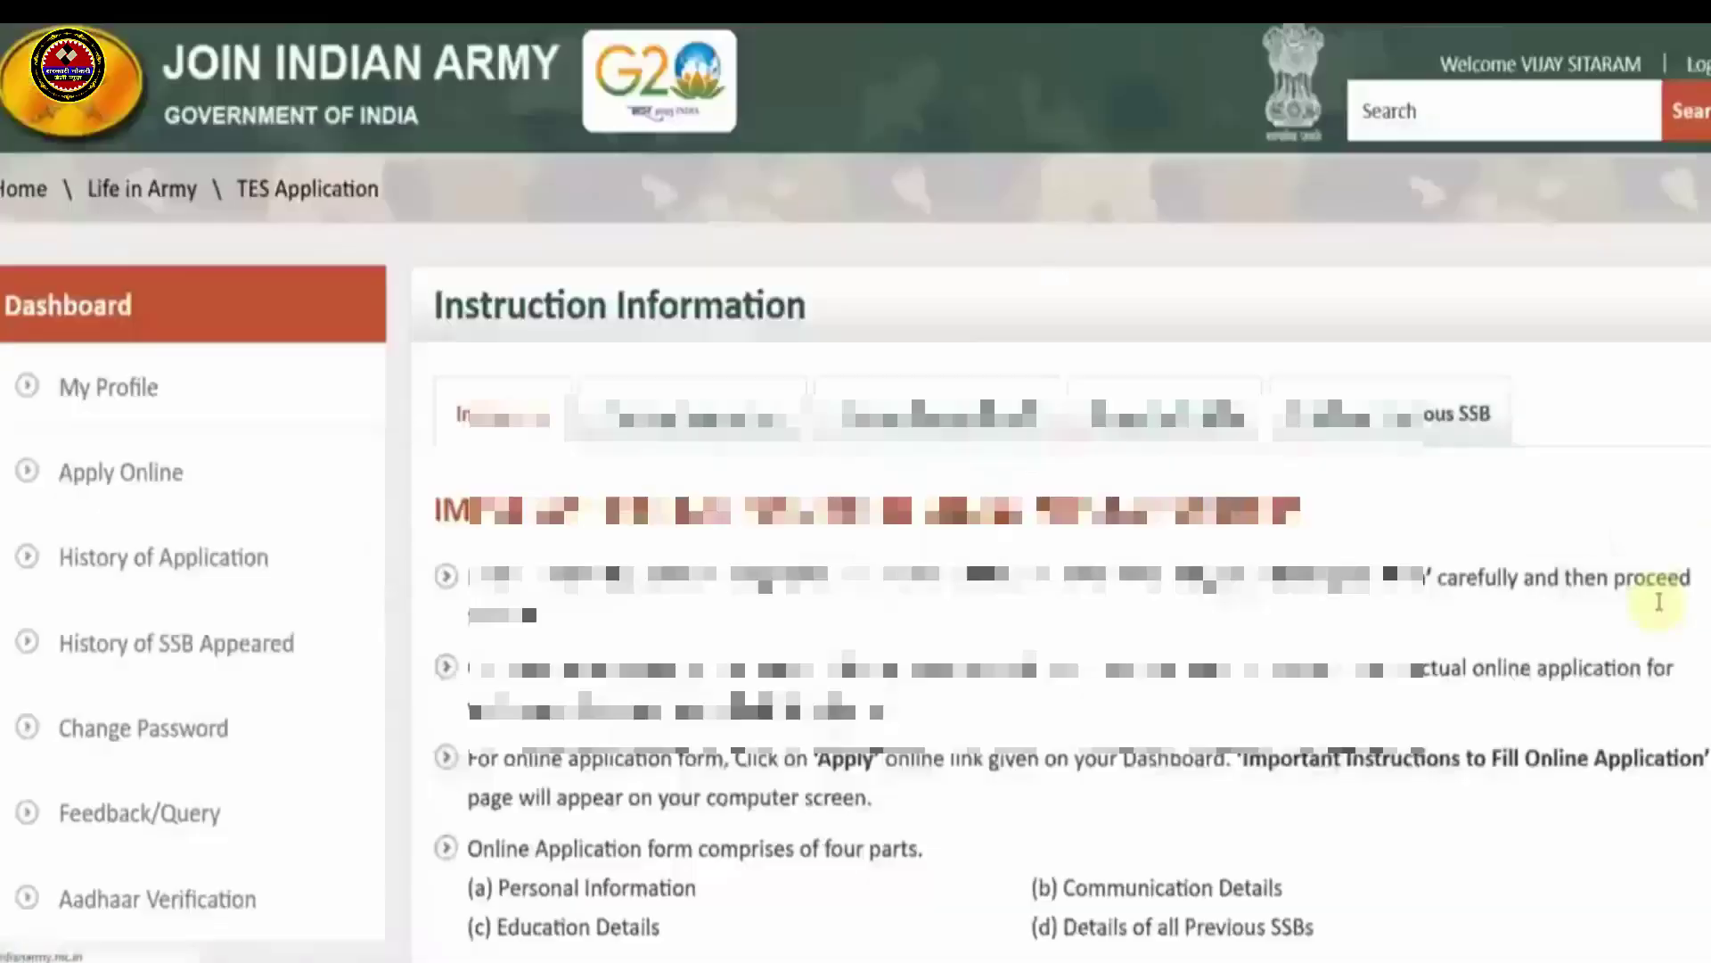
scroll(1194, 535, "down", 10)
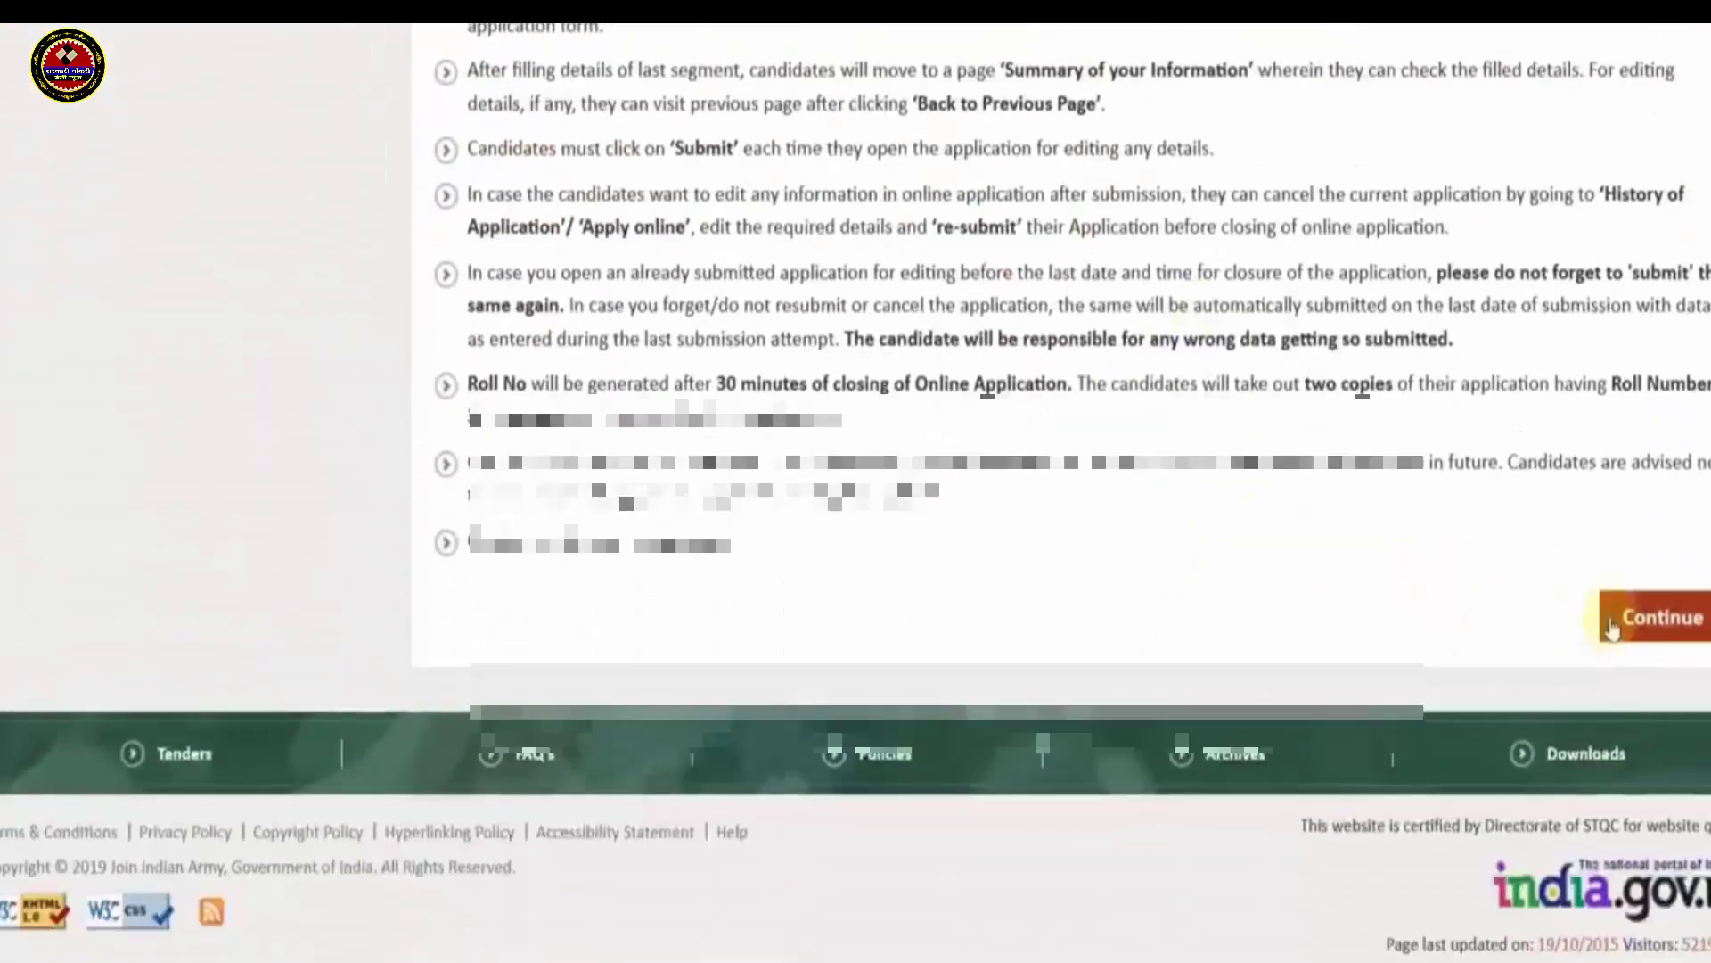
left_click(1633, 624)
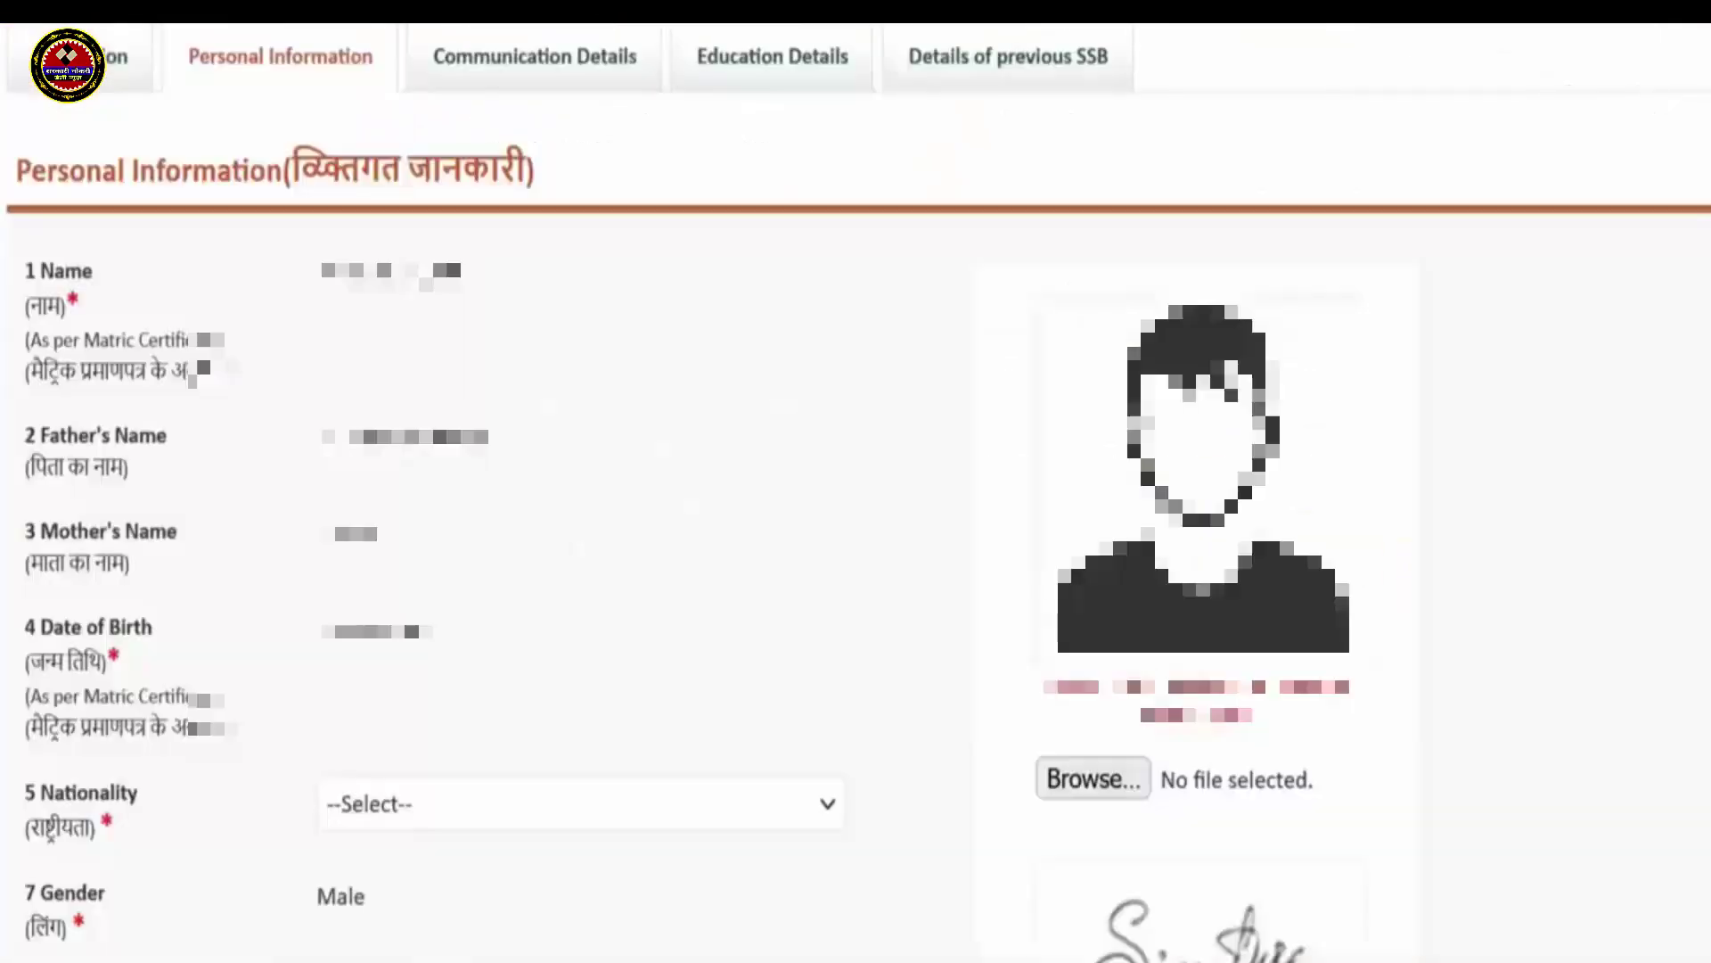
left_click(465, 824)
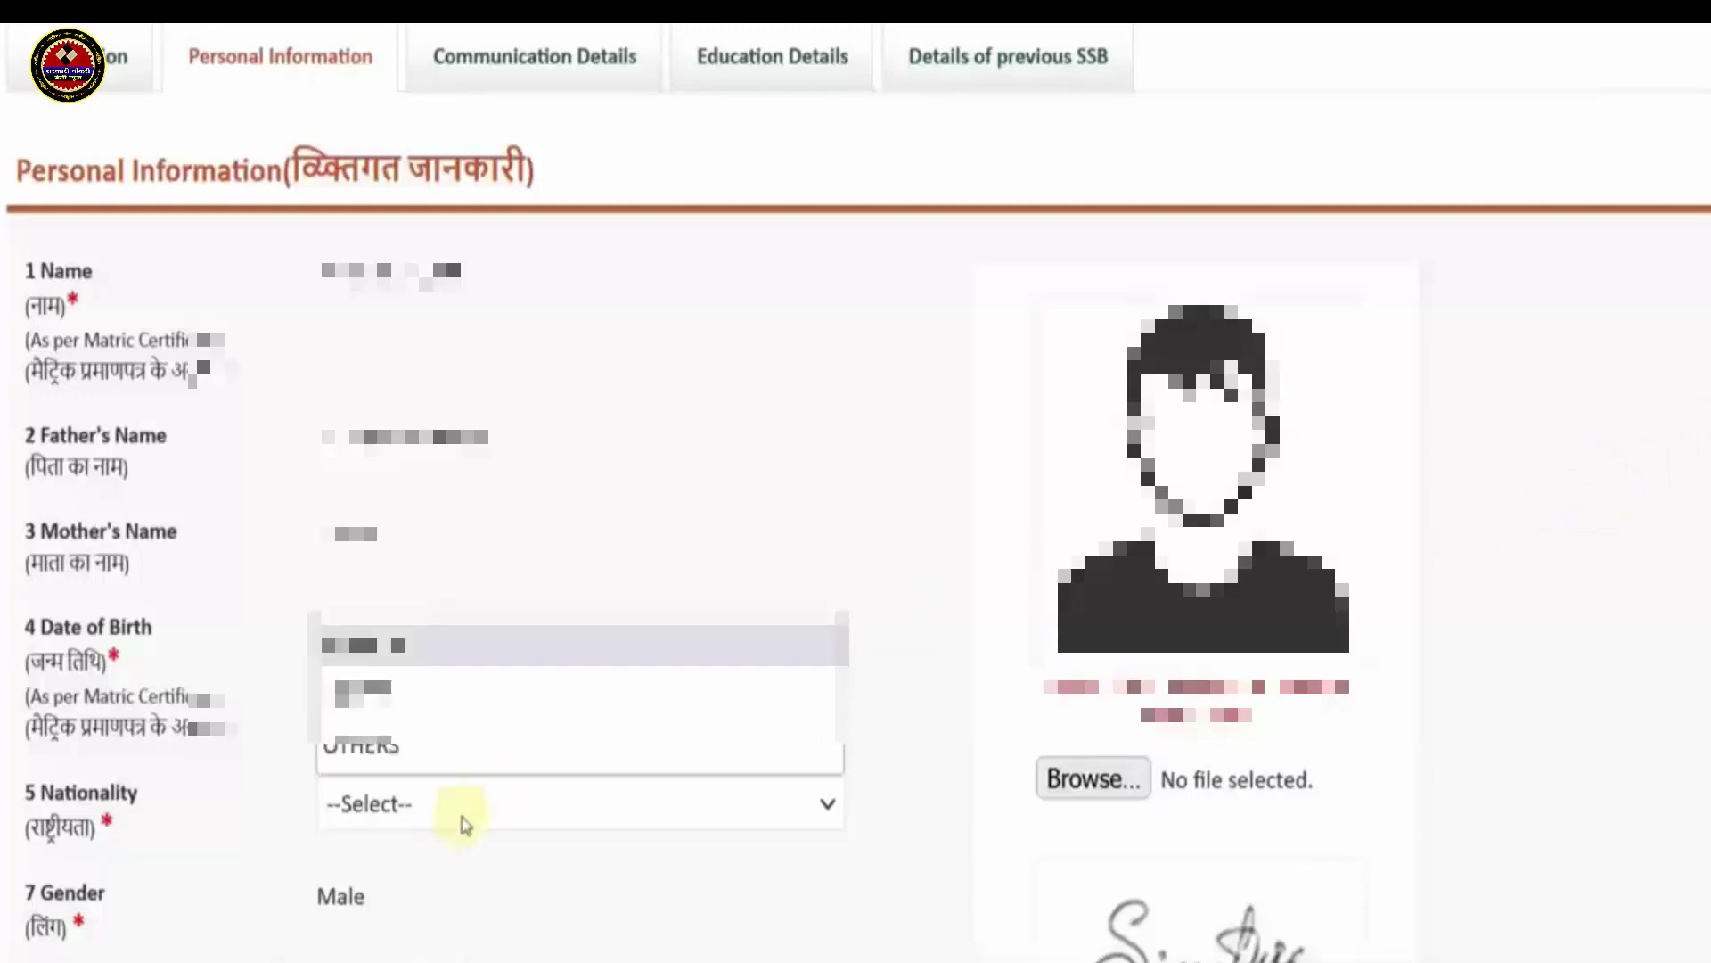
left_click(392, 709)
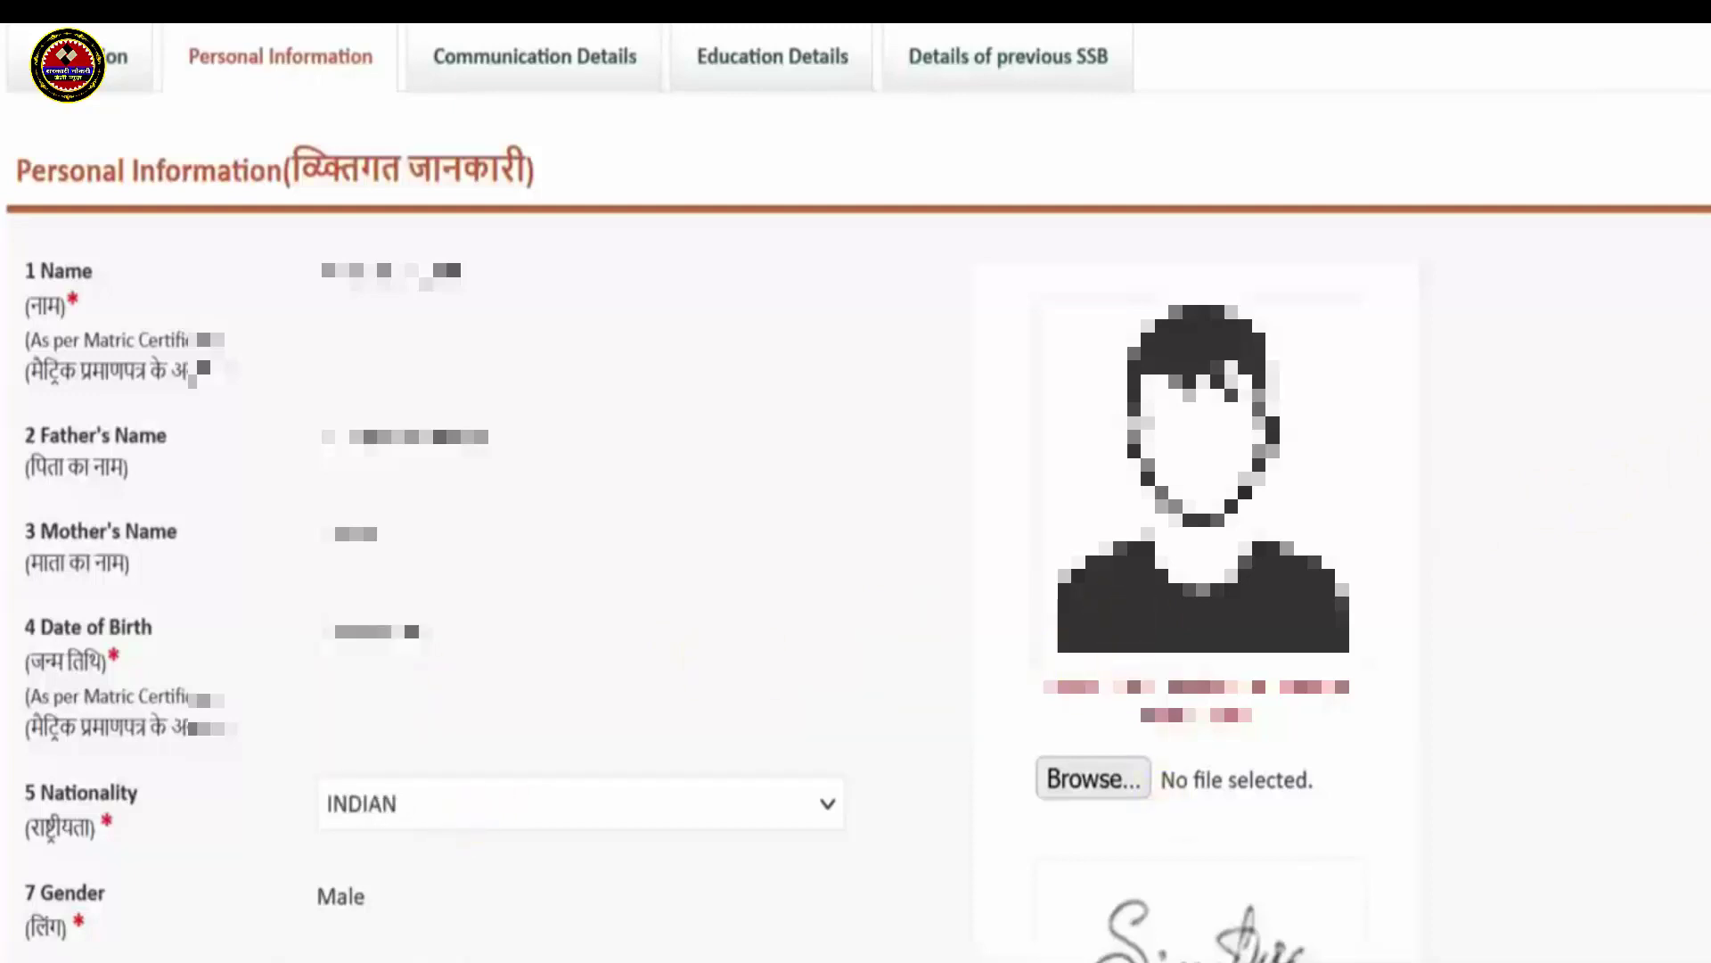
Fill in the permanent address fields and save the communication details.
scroll(855, 490, "down", 1)
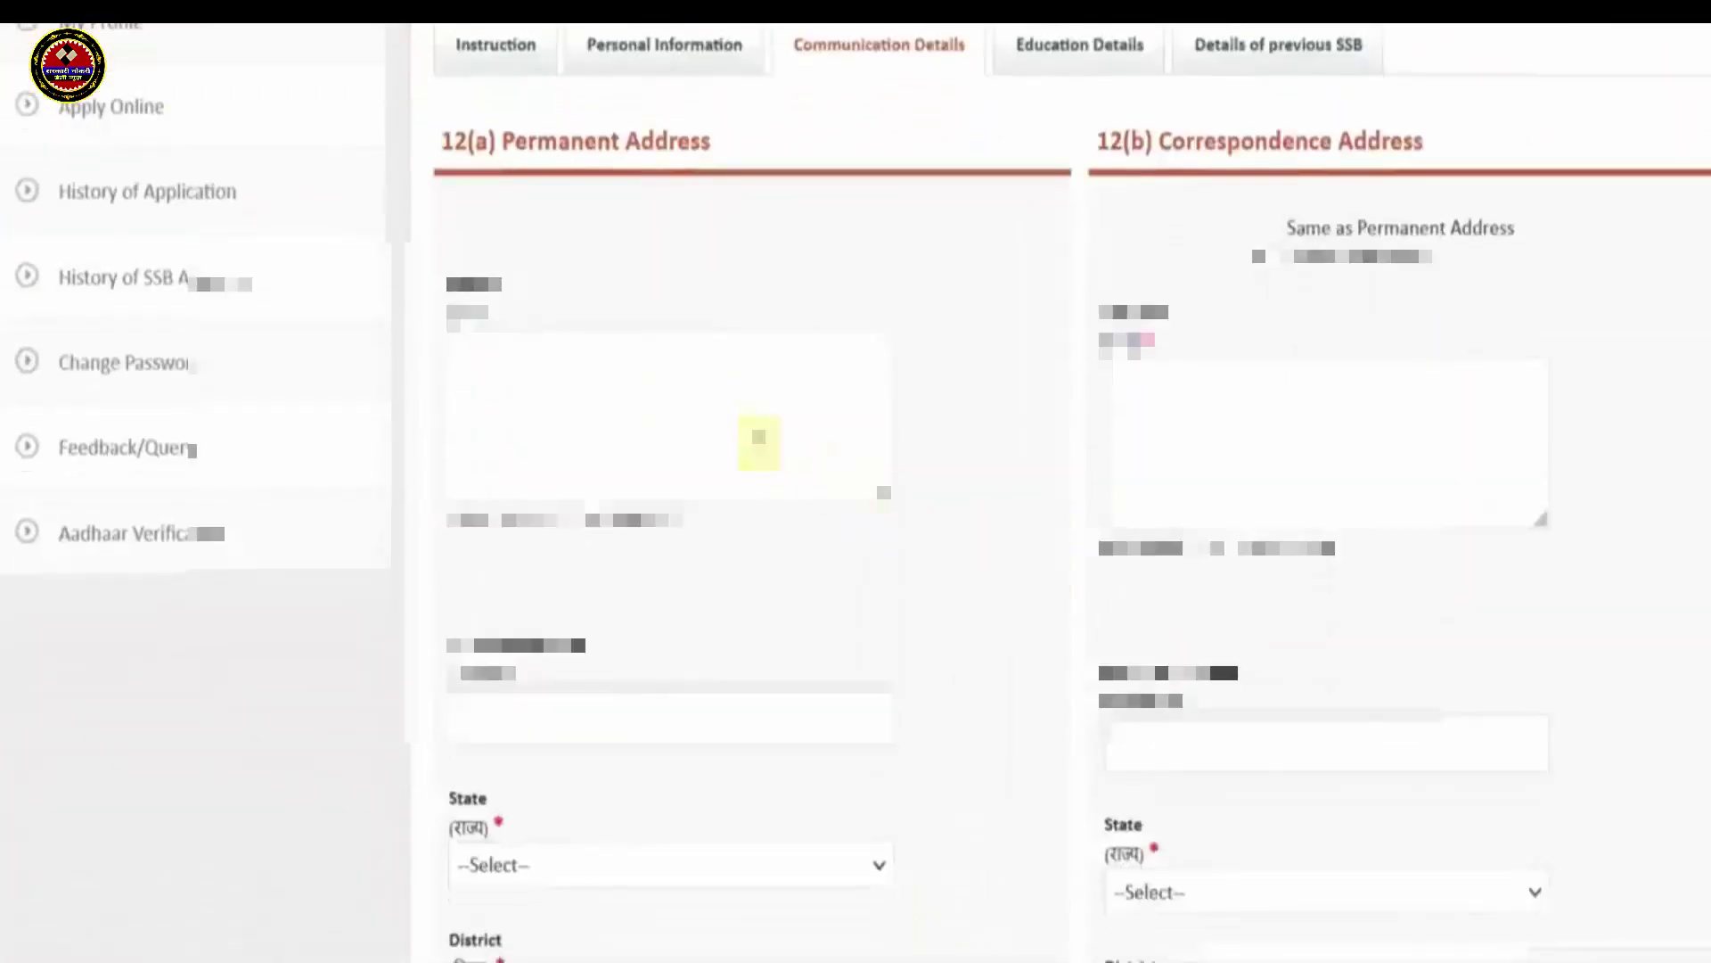
left_click(682, 393)
type("V")
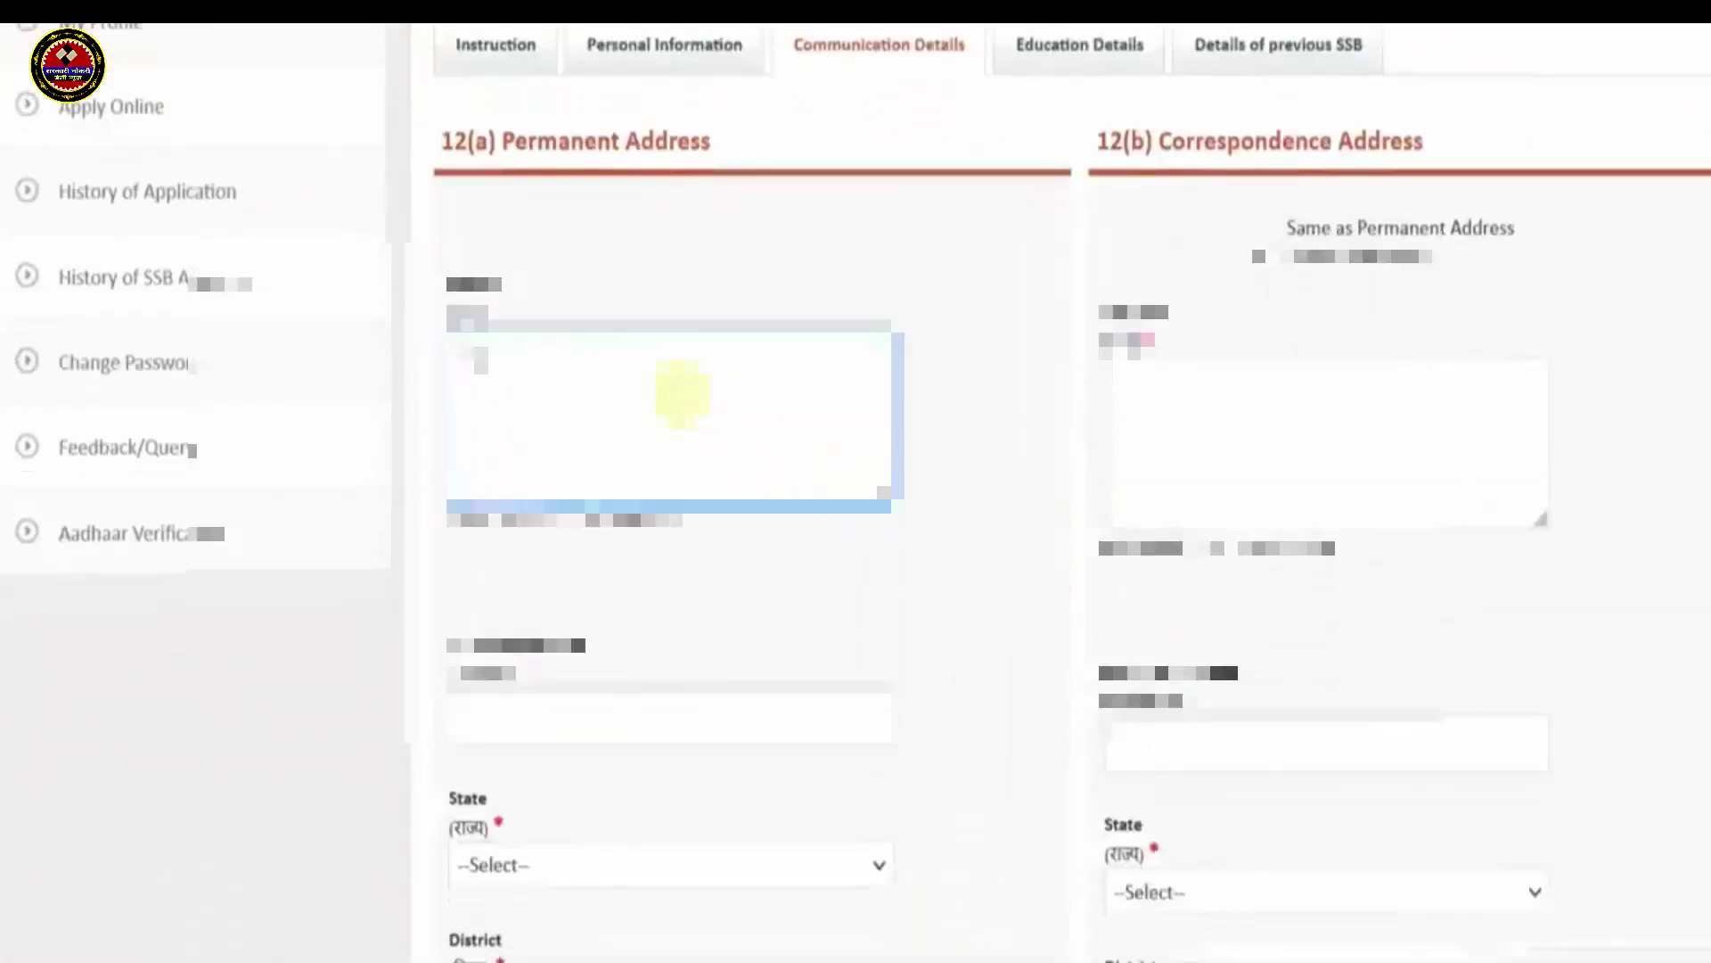
key("Tab")
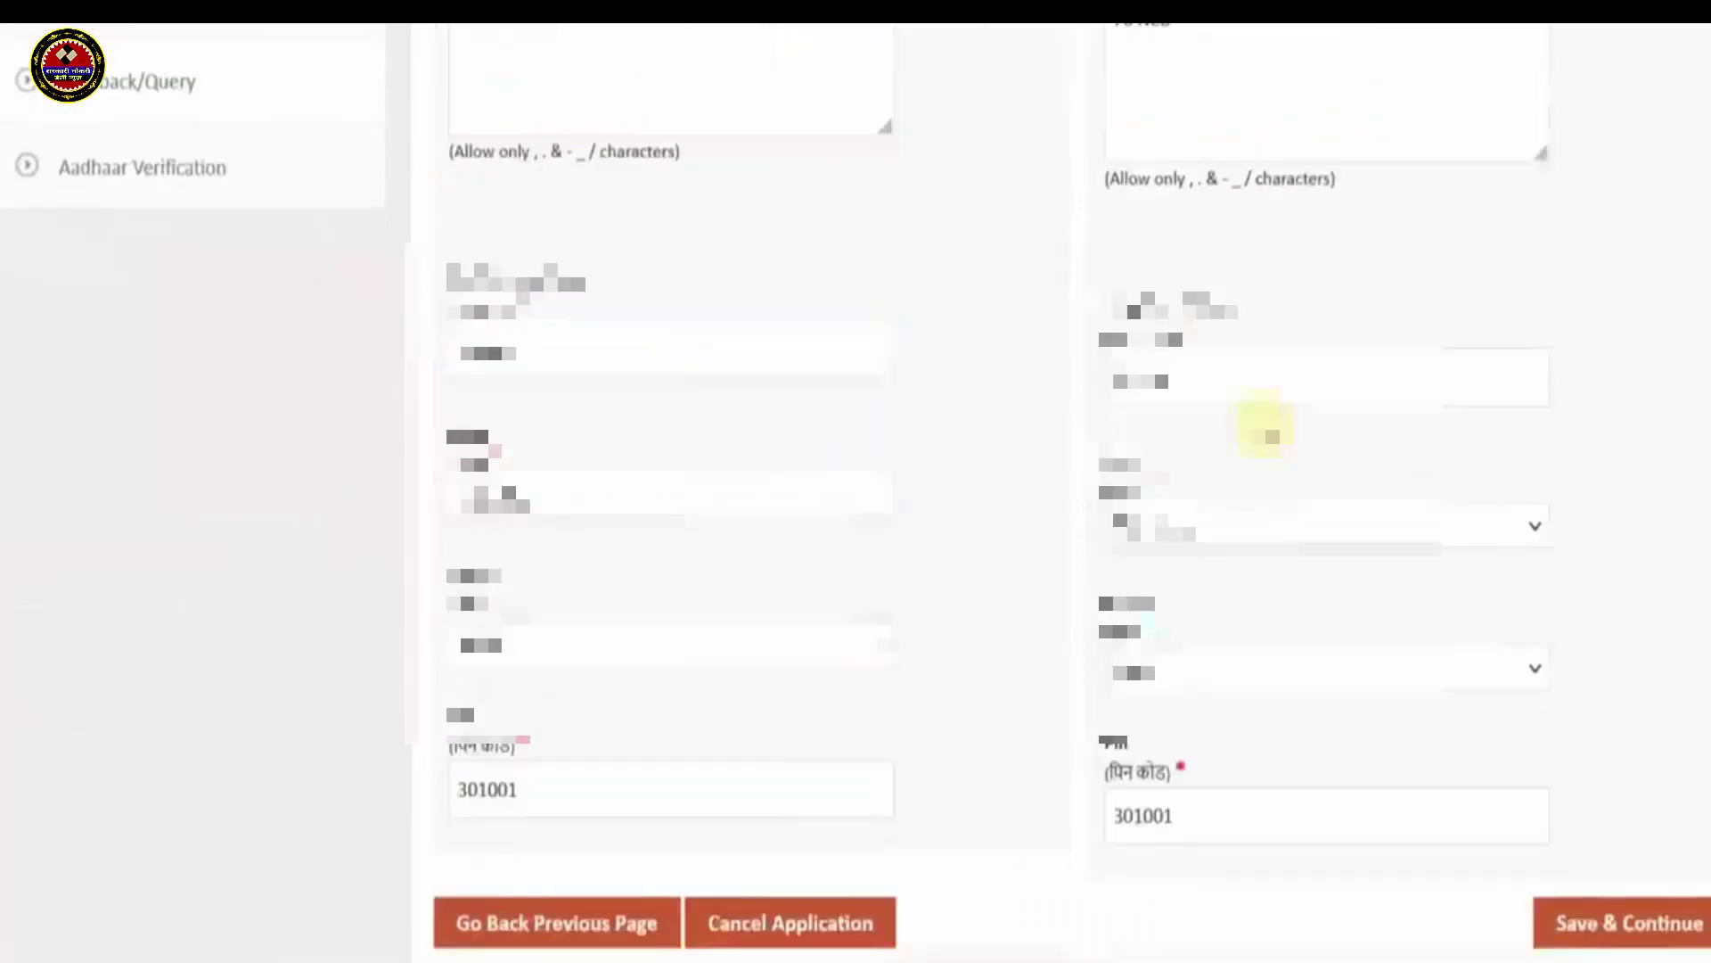
scroll(1609, 813, "down", 2)
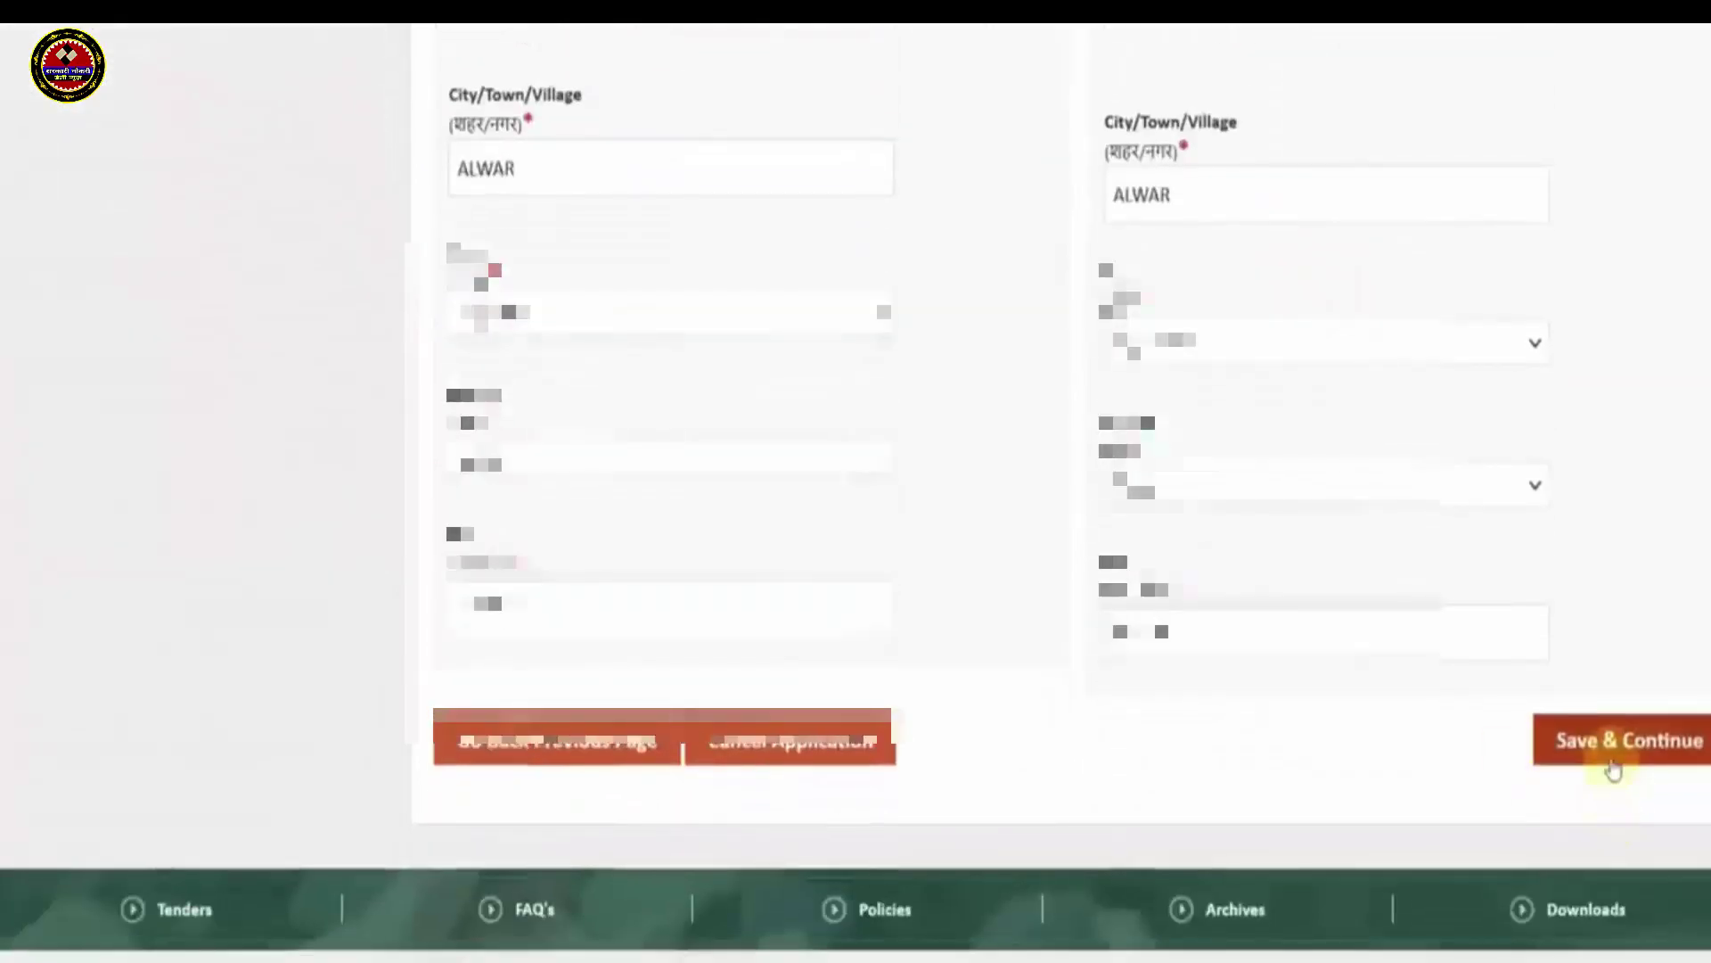
left_click(1614, 757)
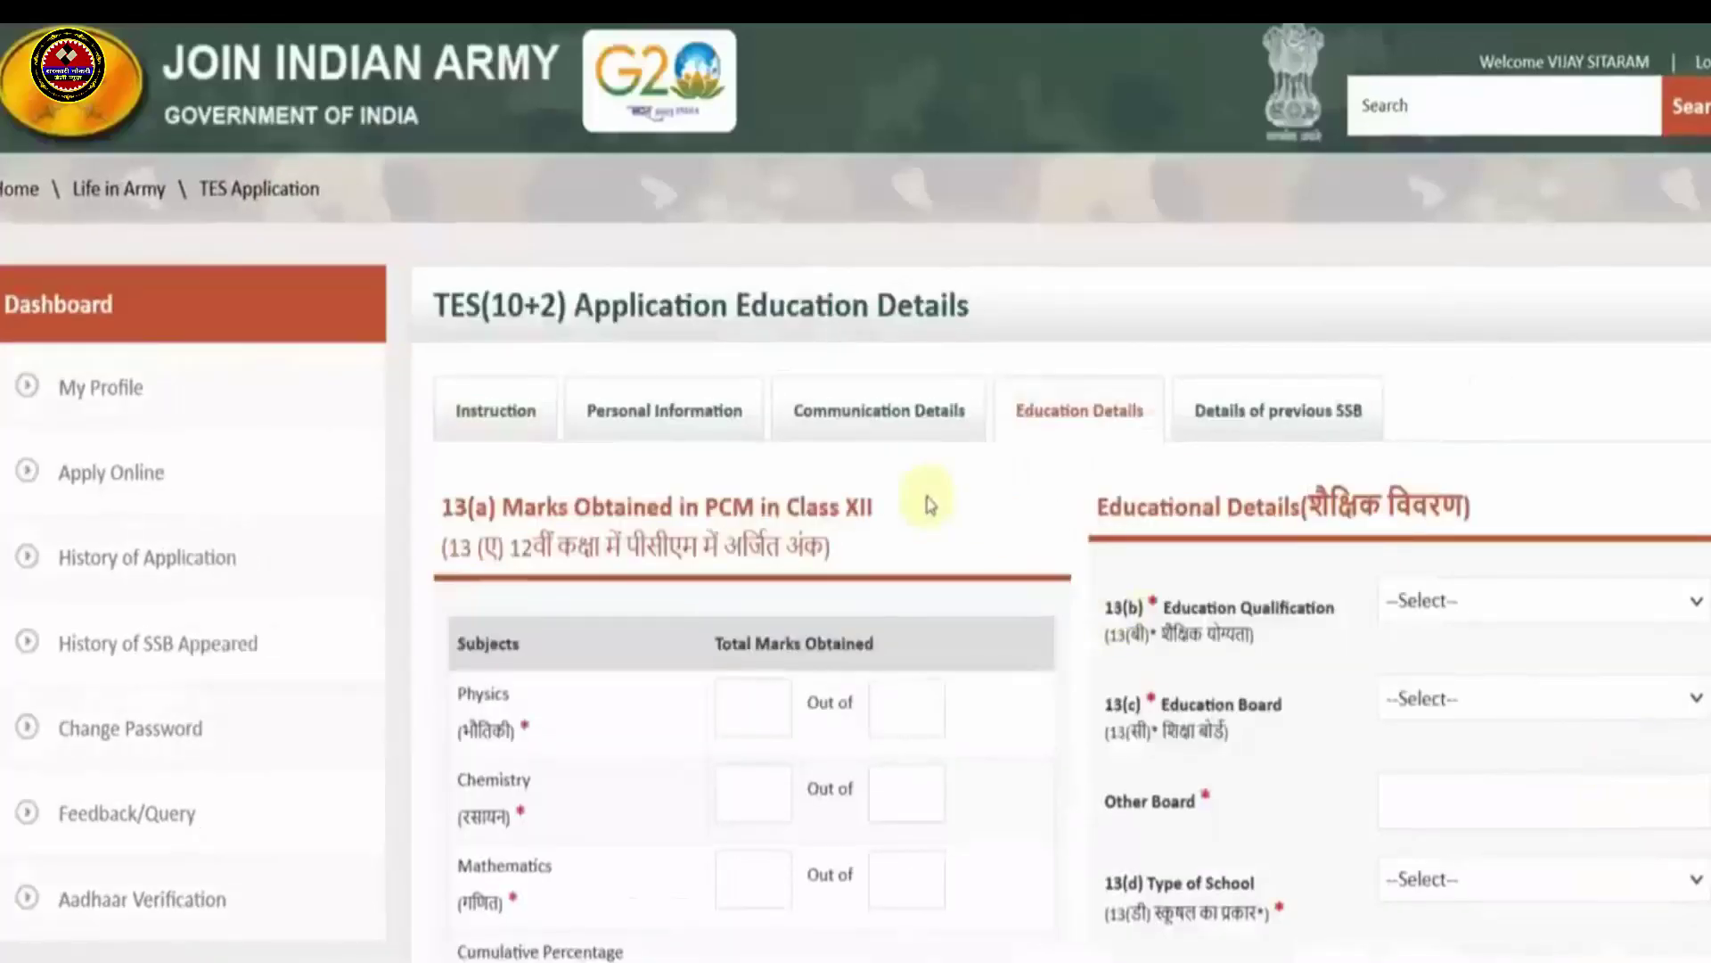
Set the school type to OTHERS and enter the school name RKS SCHOOL.
scroll(929, 505, "down", 2)
key("ctrl+plus")
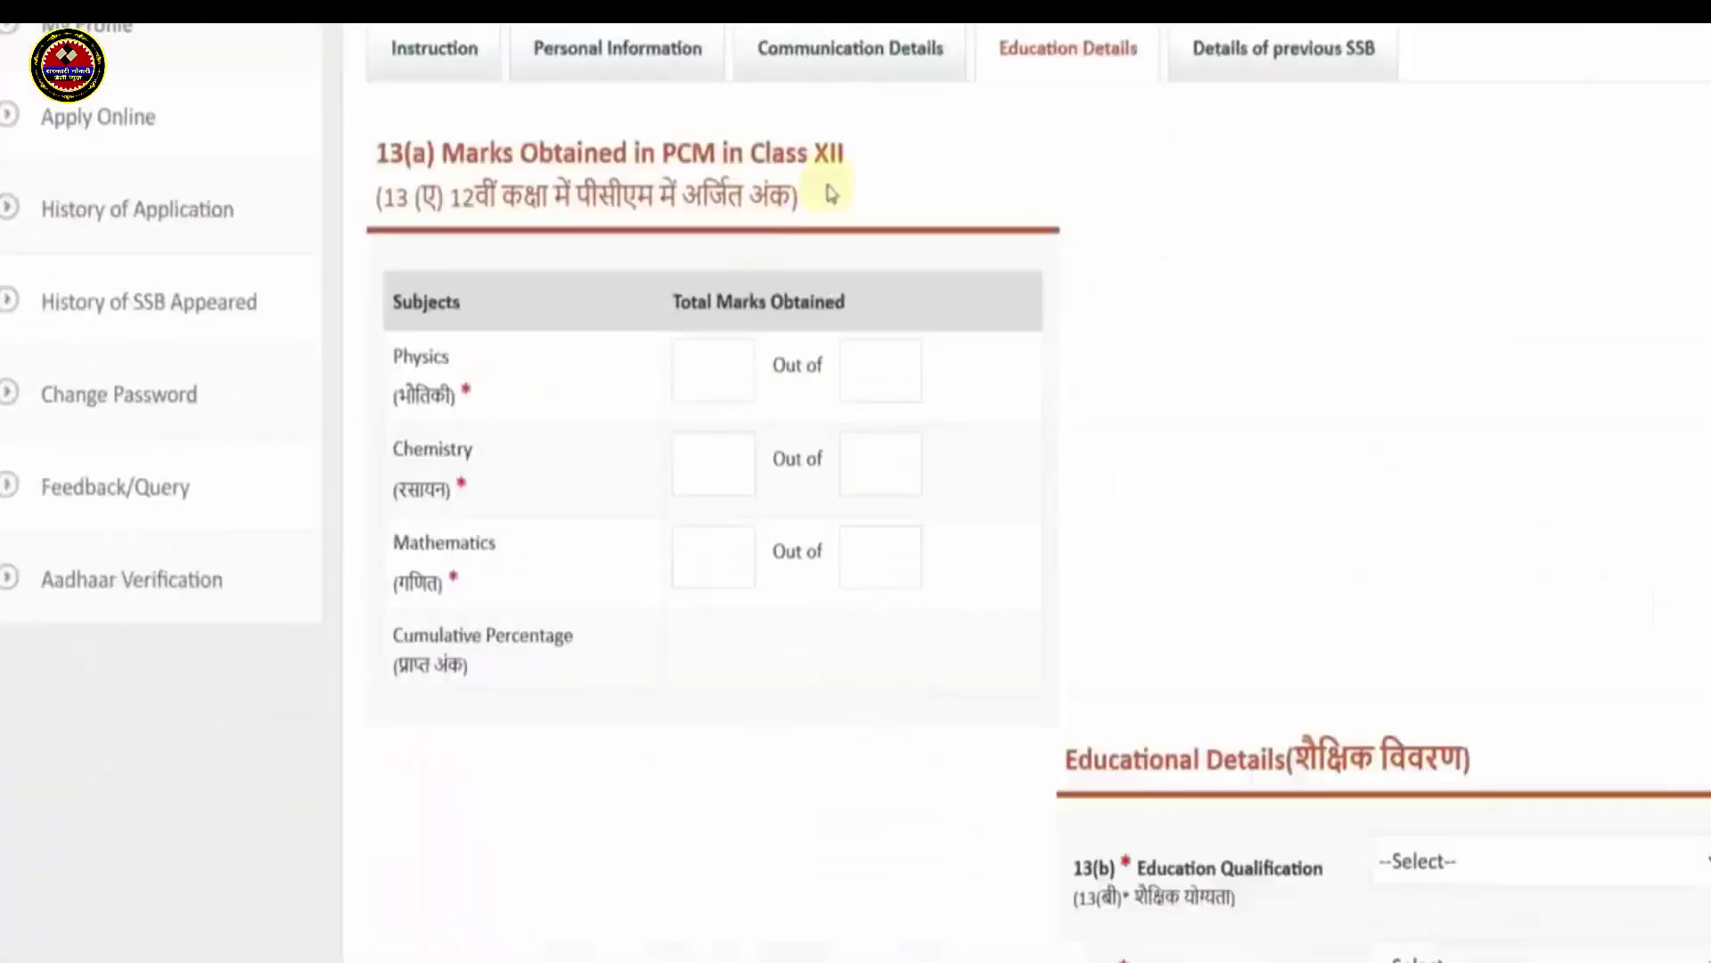
key("ctrl+minus")
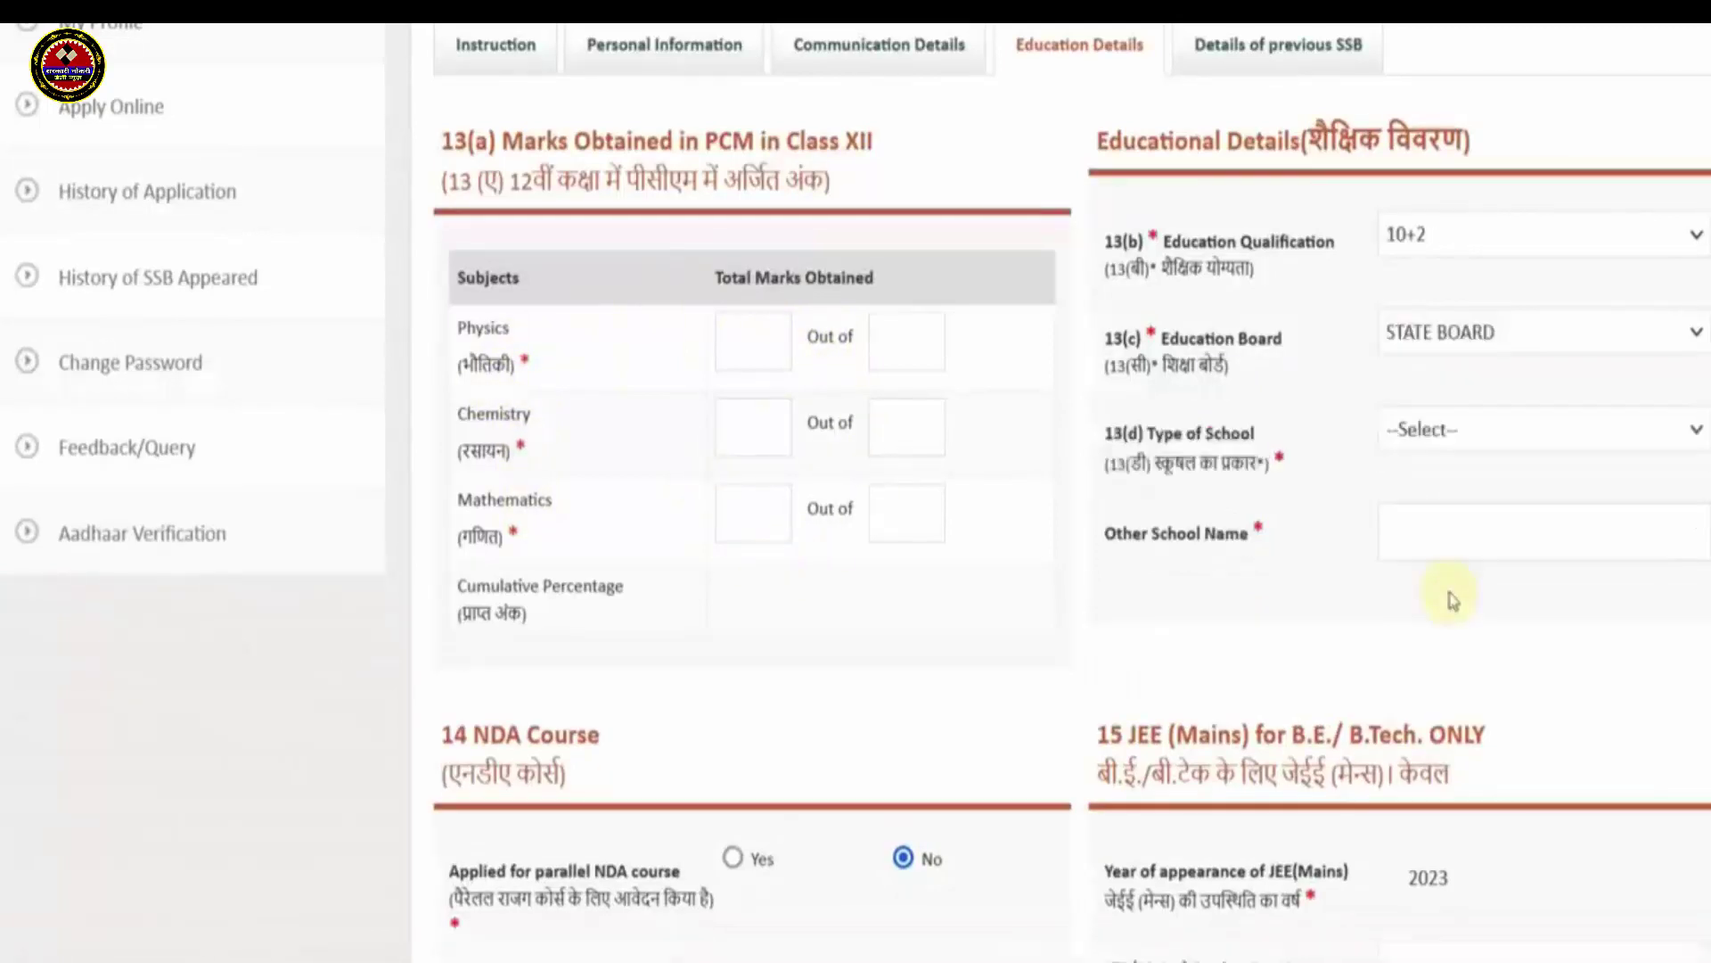
left_click(1426, 437)
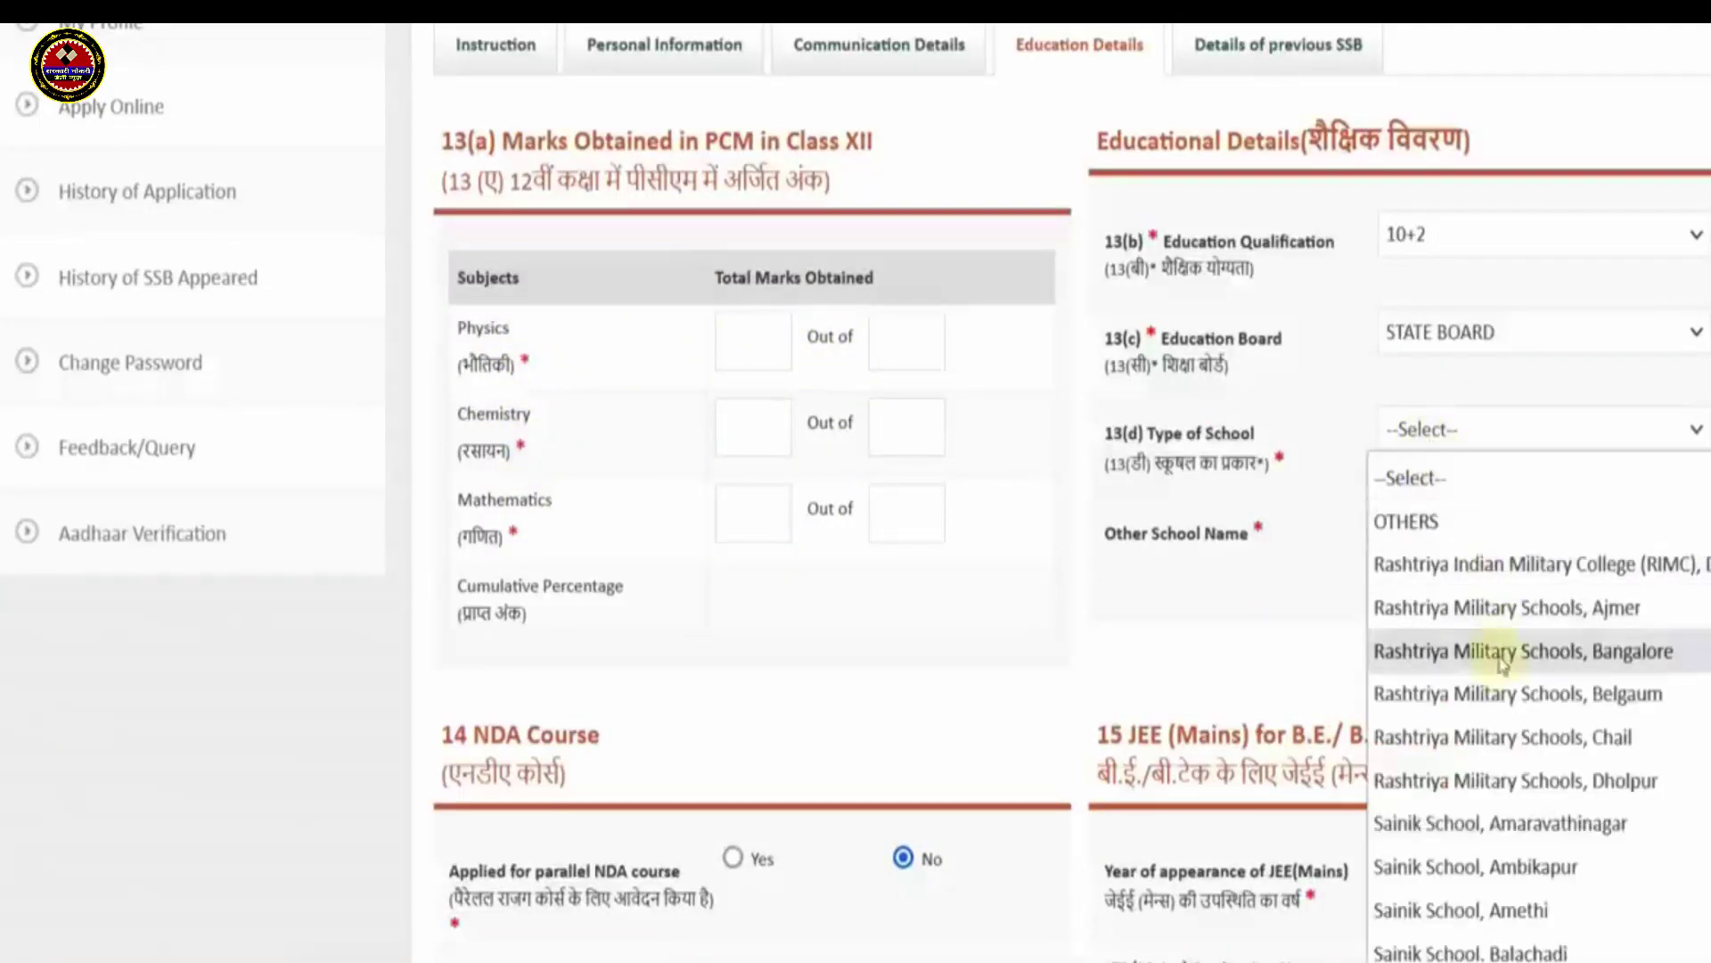
scroll(1515, 677, "down", 5)
scroll(1520, 697, "up", 4)
scroll(1520, 697, "up", 2)
left_click(1462, 521)
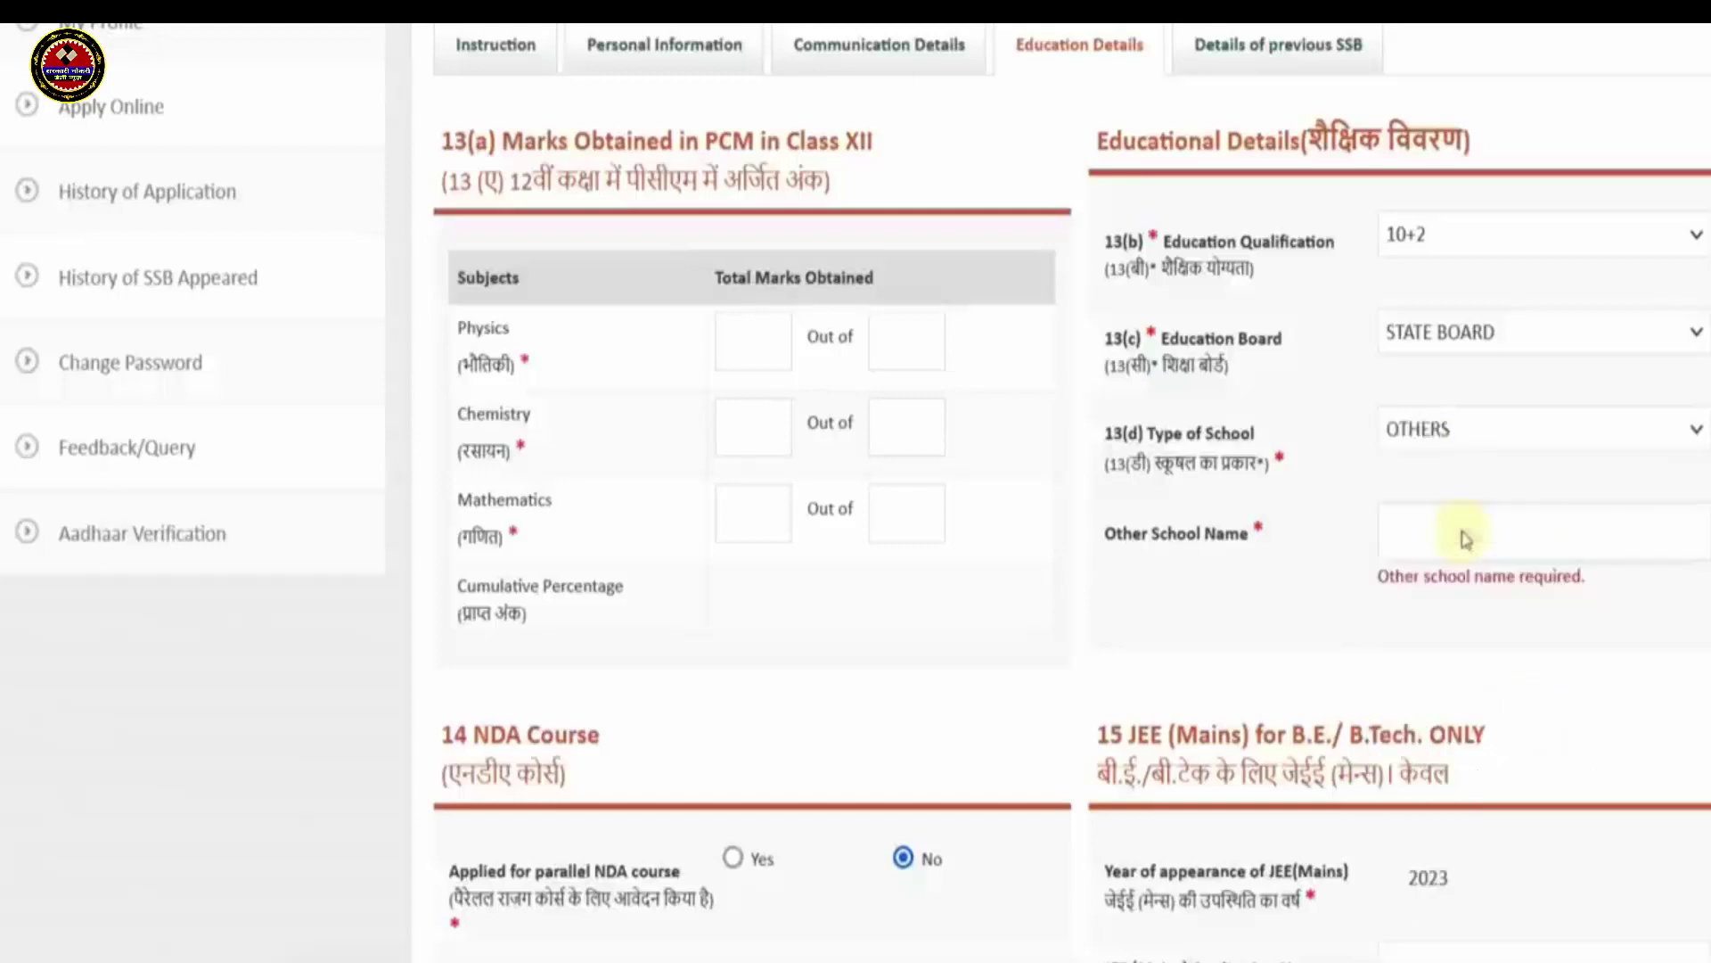
left_click(1470, 529)
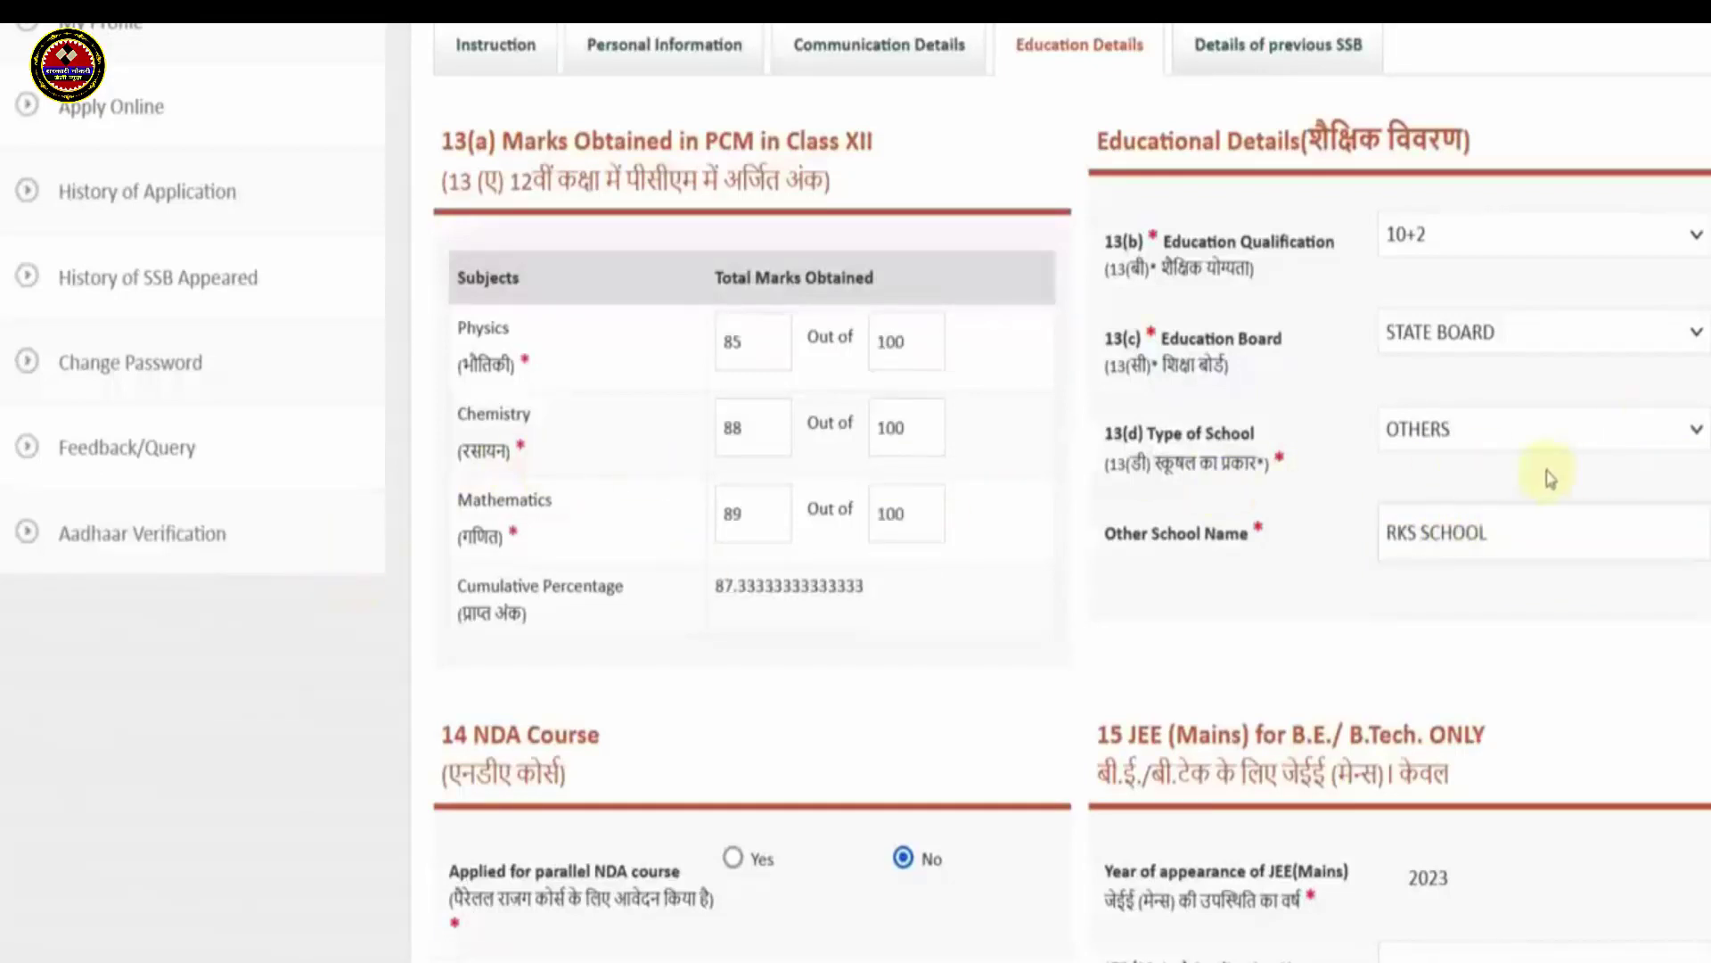
Keep the parallel NDA course answer at No and fill the JEE (Mains) application and roll numbers.
scroll(1248, 486, "down", 5)
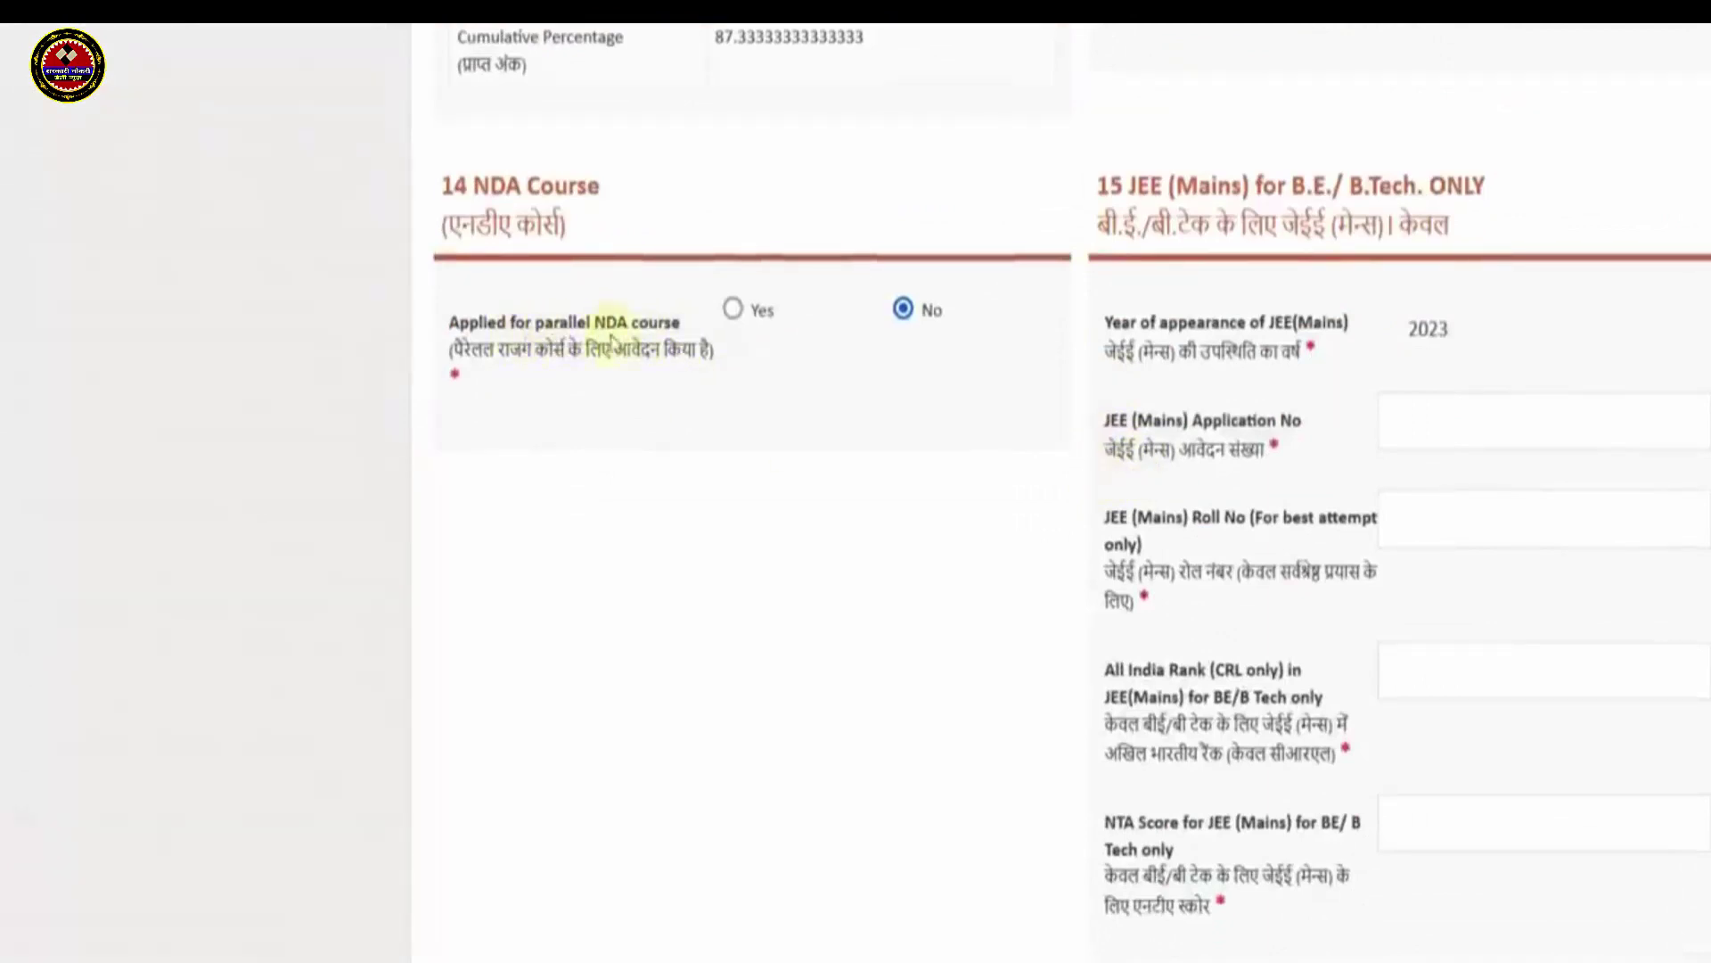
left_click(732, 309)
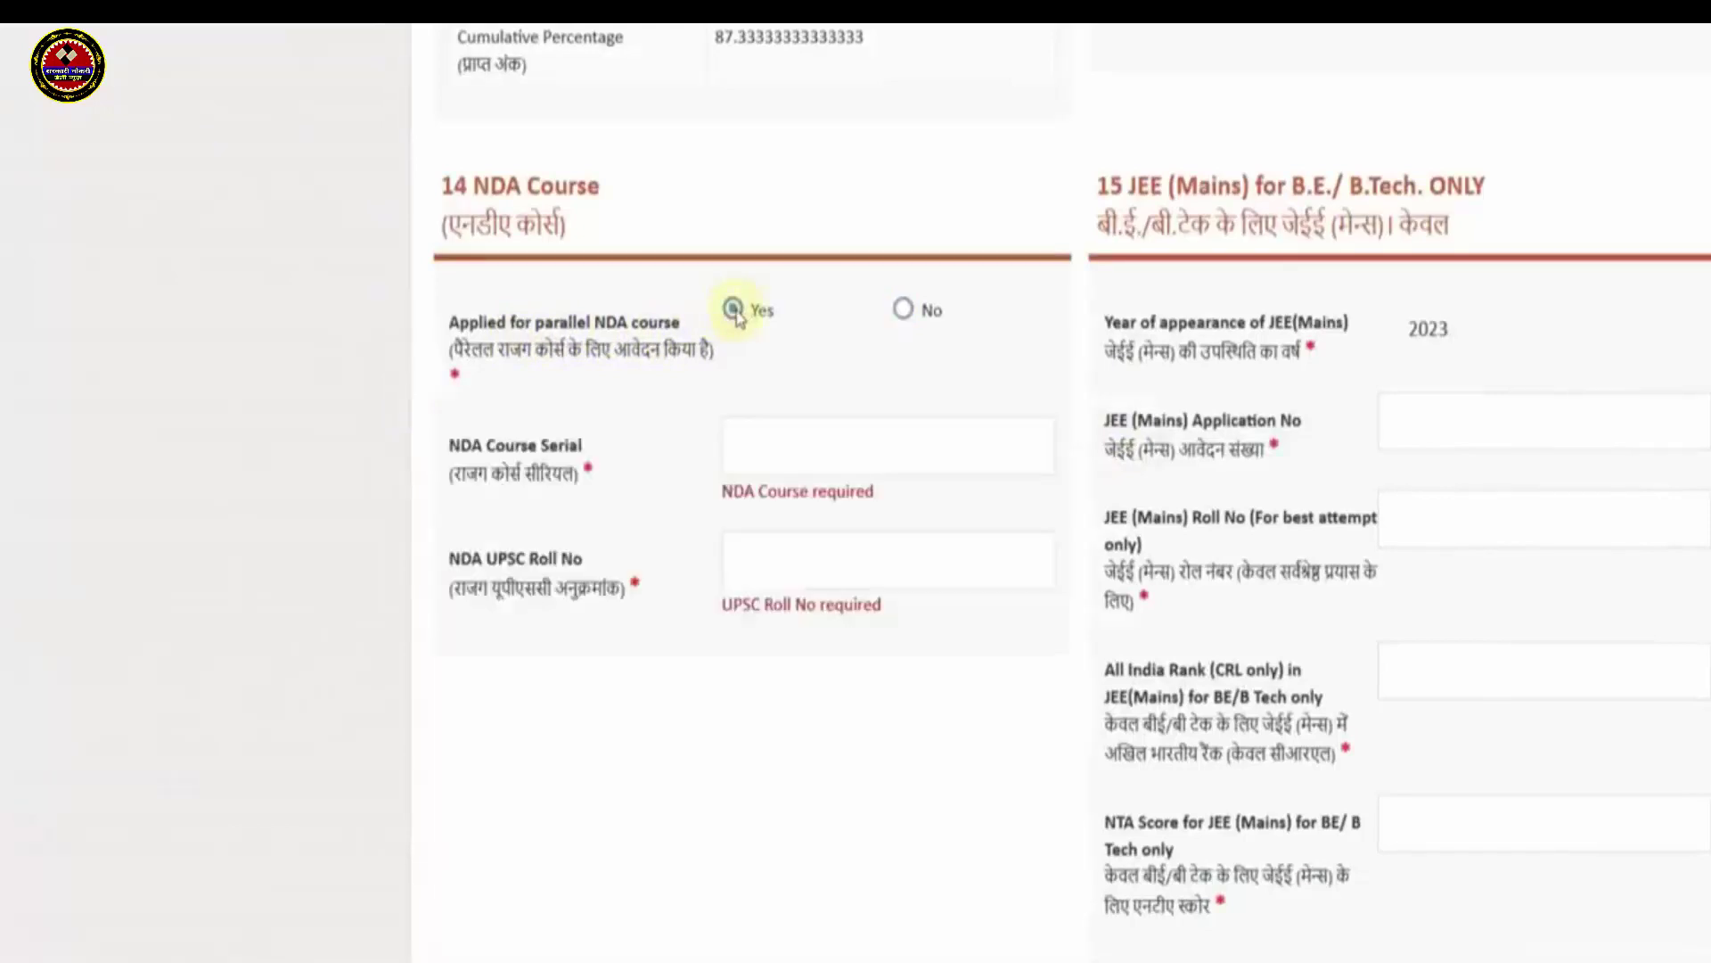
left_click(903, 309)
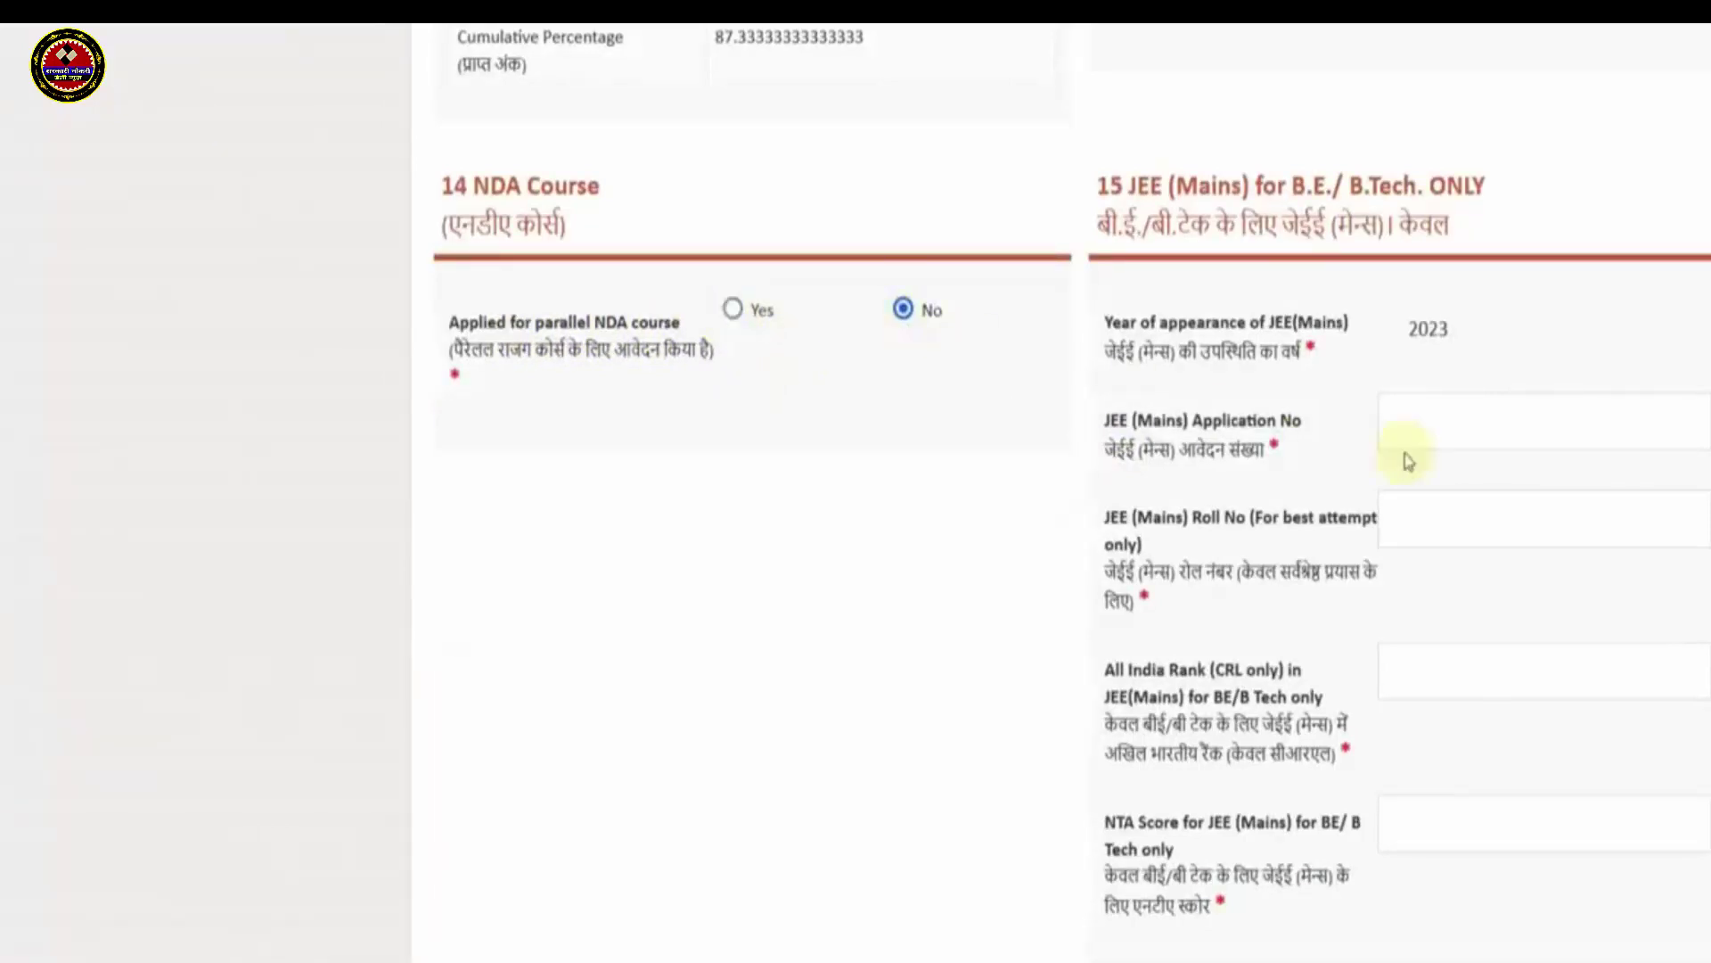
scroll(1407, 461, "down", 2)
left_click(1412, 241)
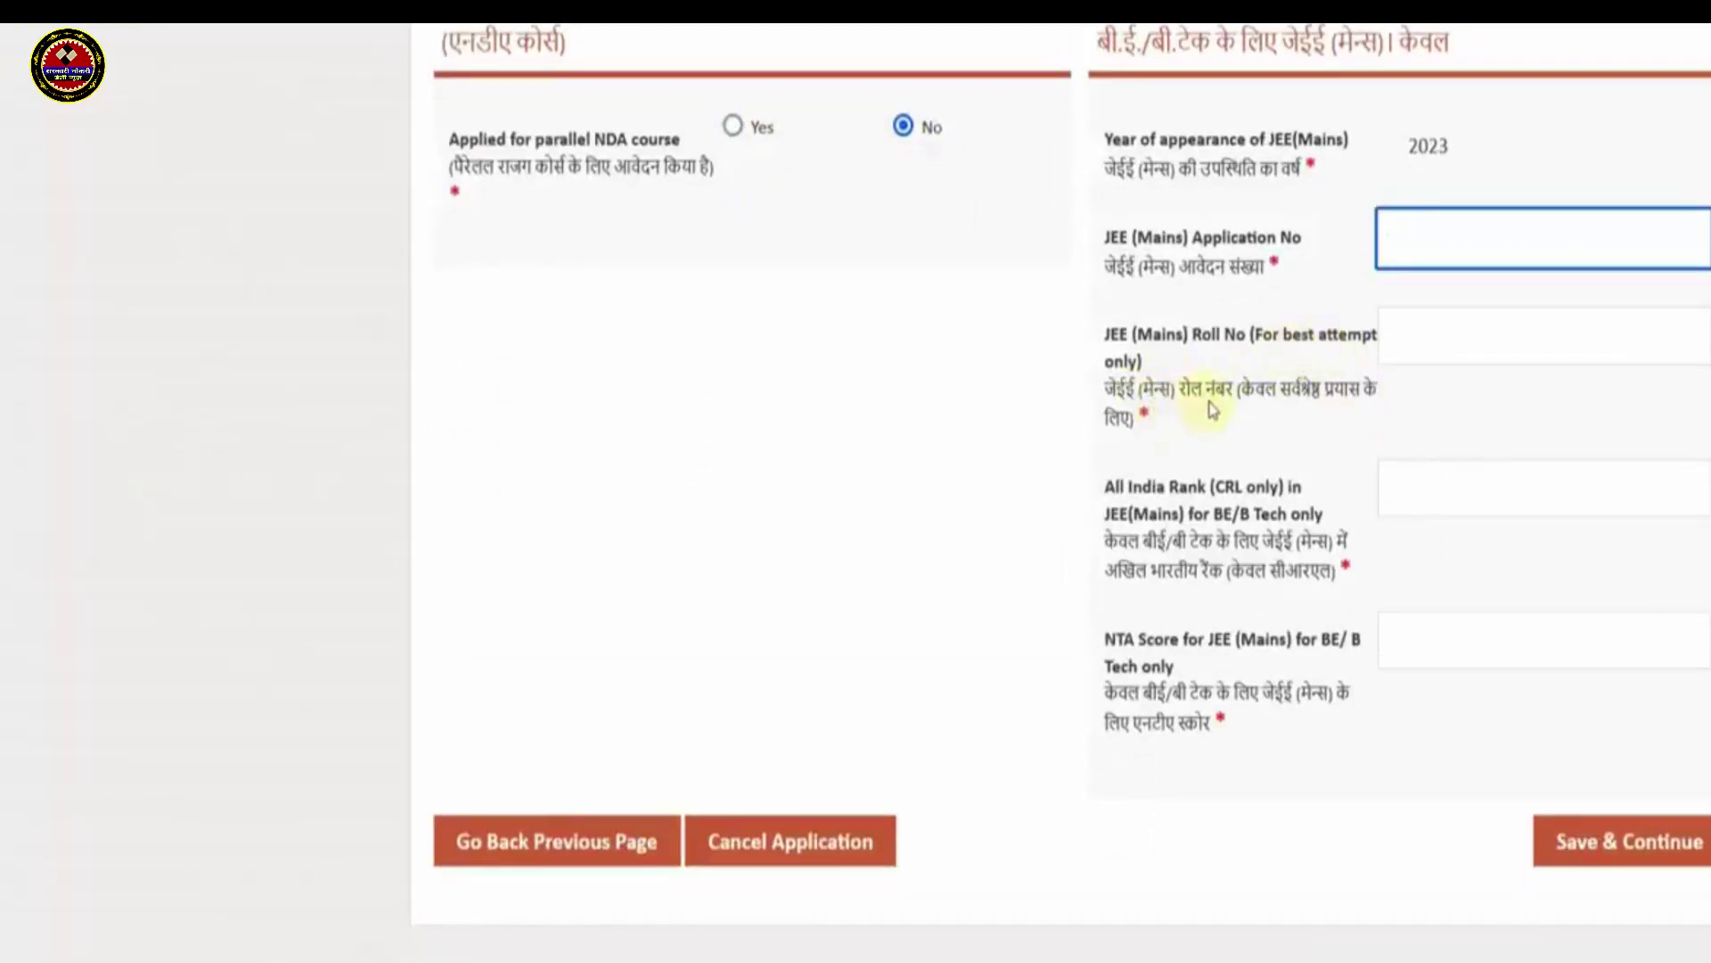
left_click(1443, 343)
key("Tab")
key("Tab")
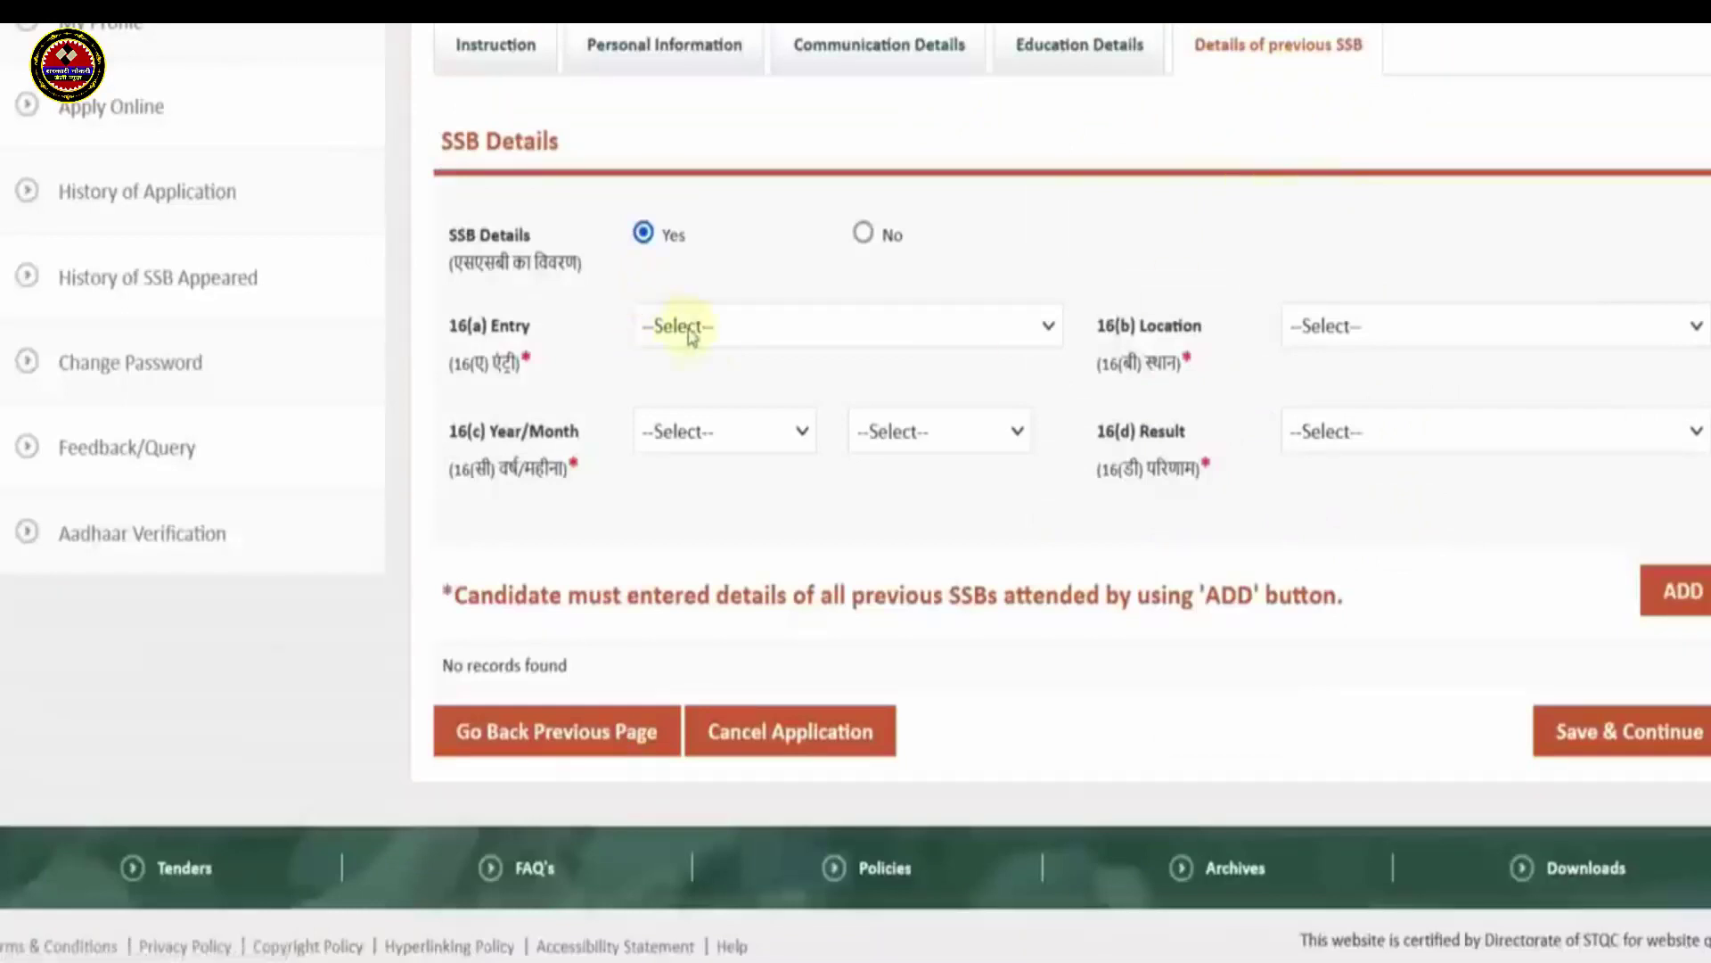
Set SSB Details to No, skipping the SSB entry, month, year and result lists, and save.
left_click(659, 326)
left_click(726, 438)
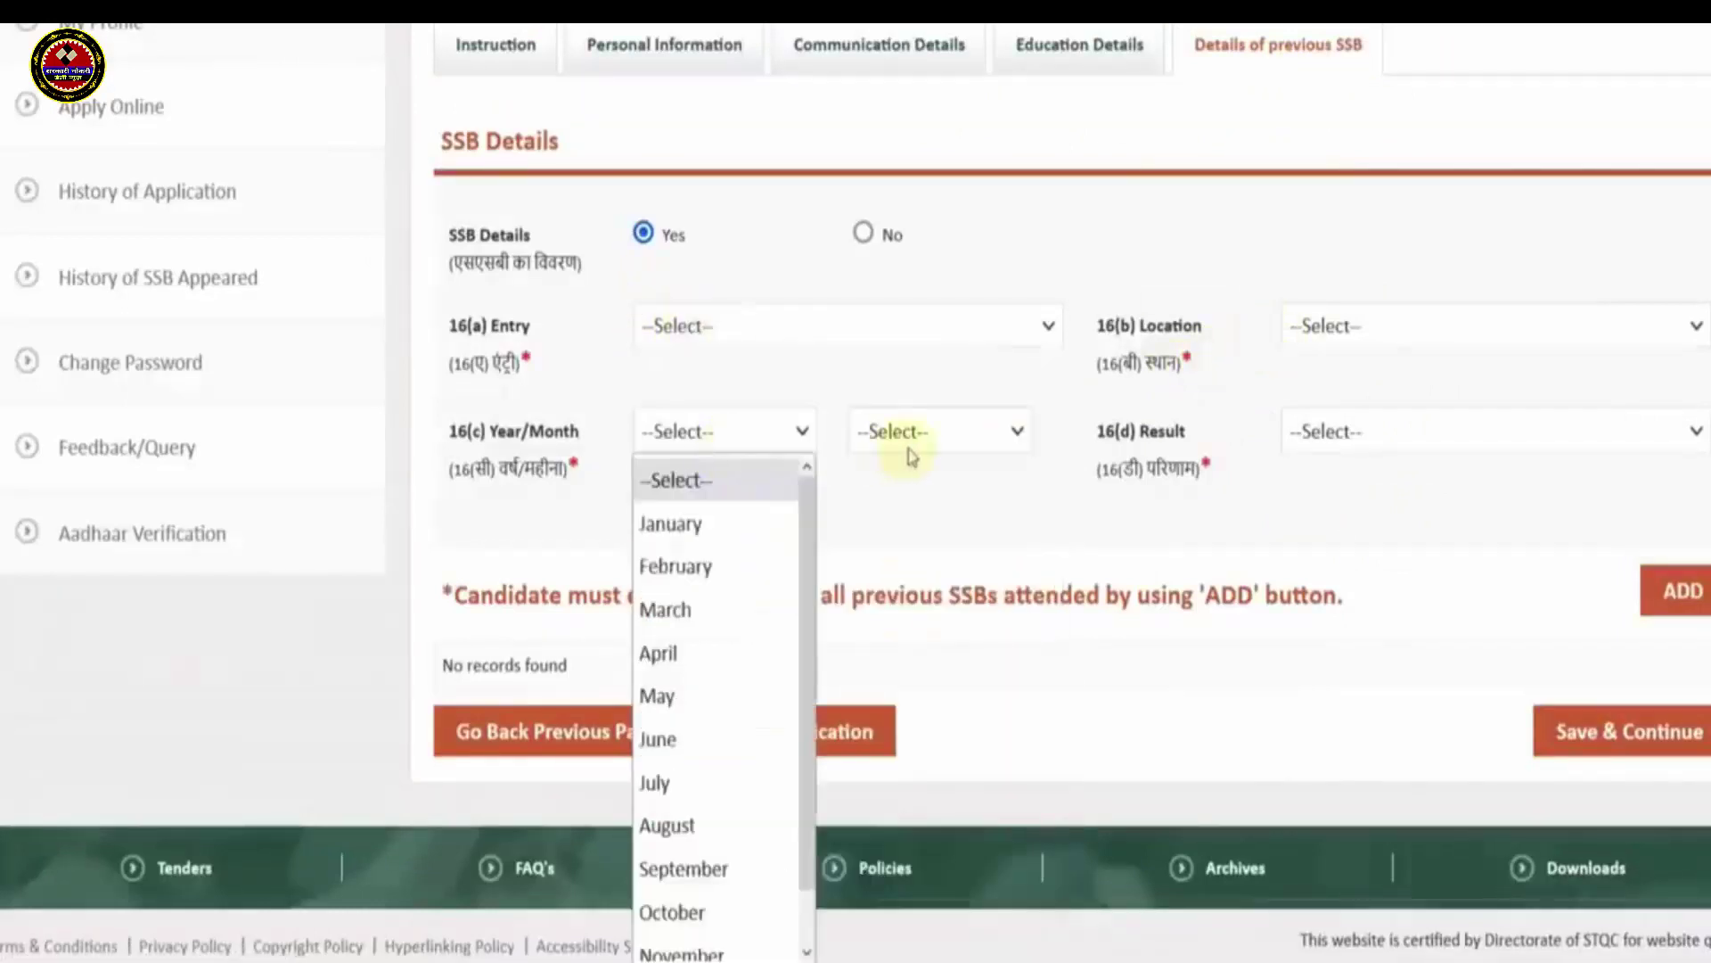
left_click(907, 446)
left_click(1369, 437)
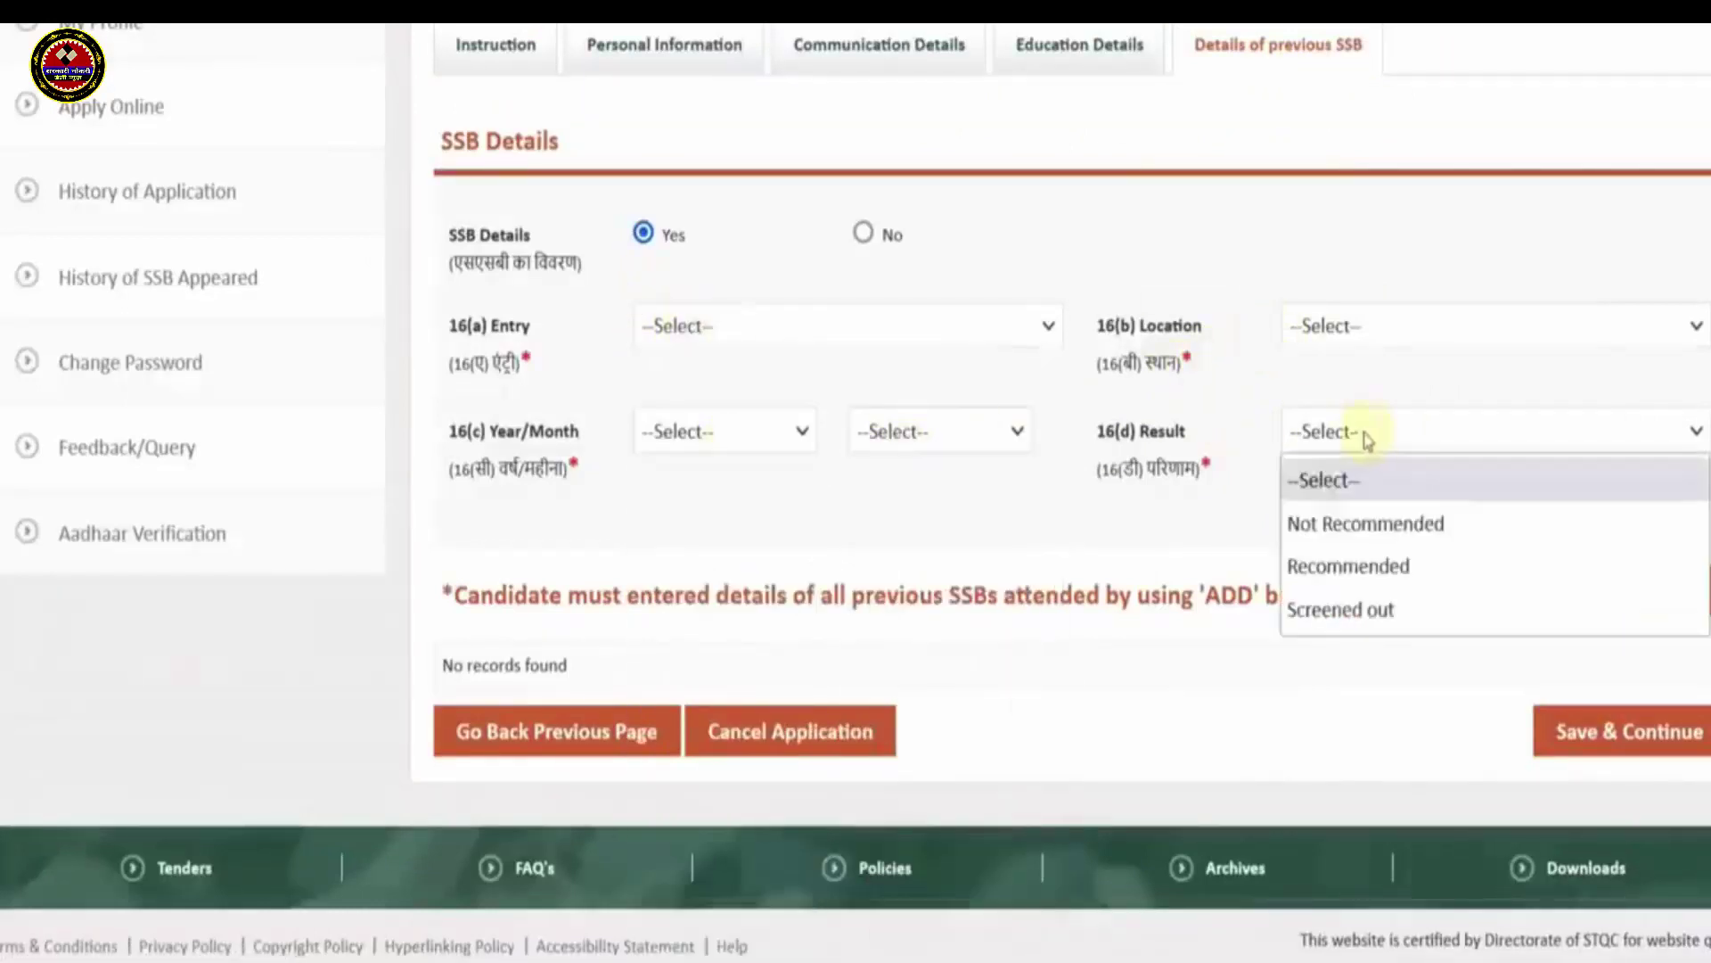
left_click(864, 234)
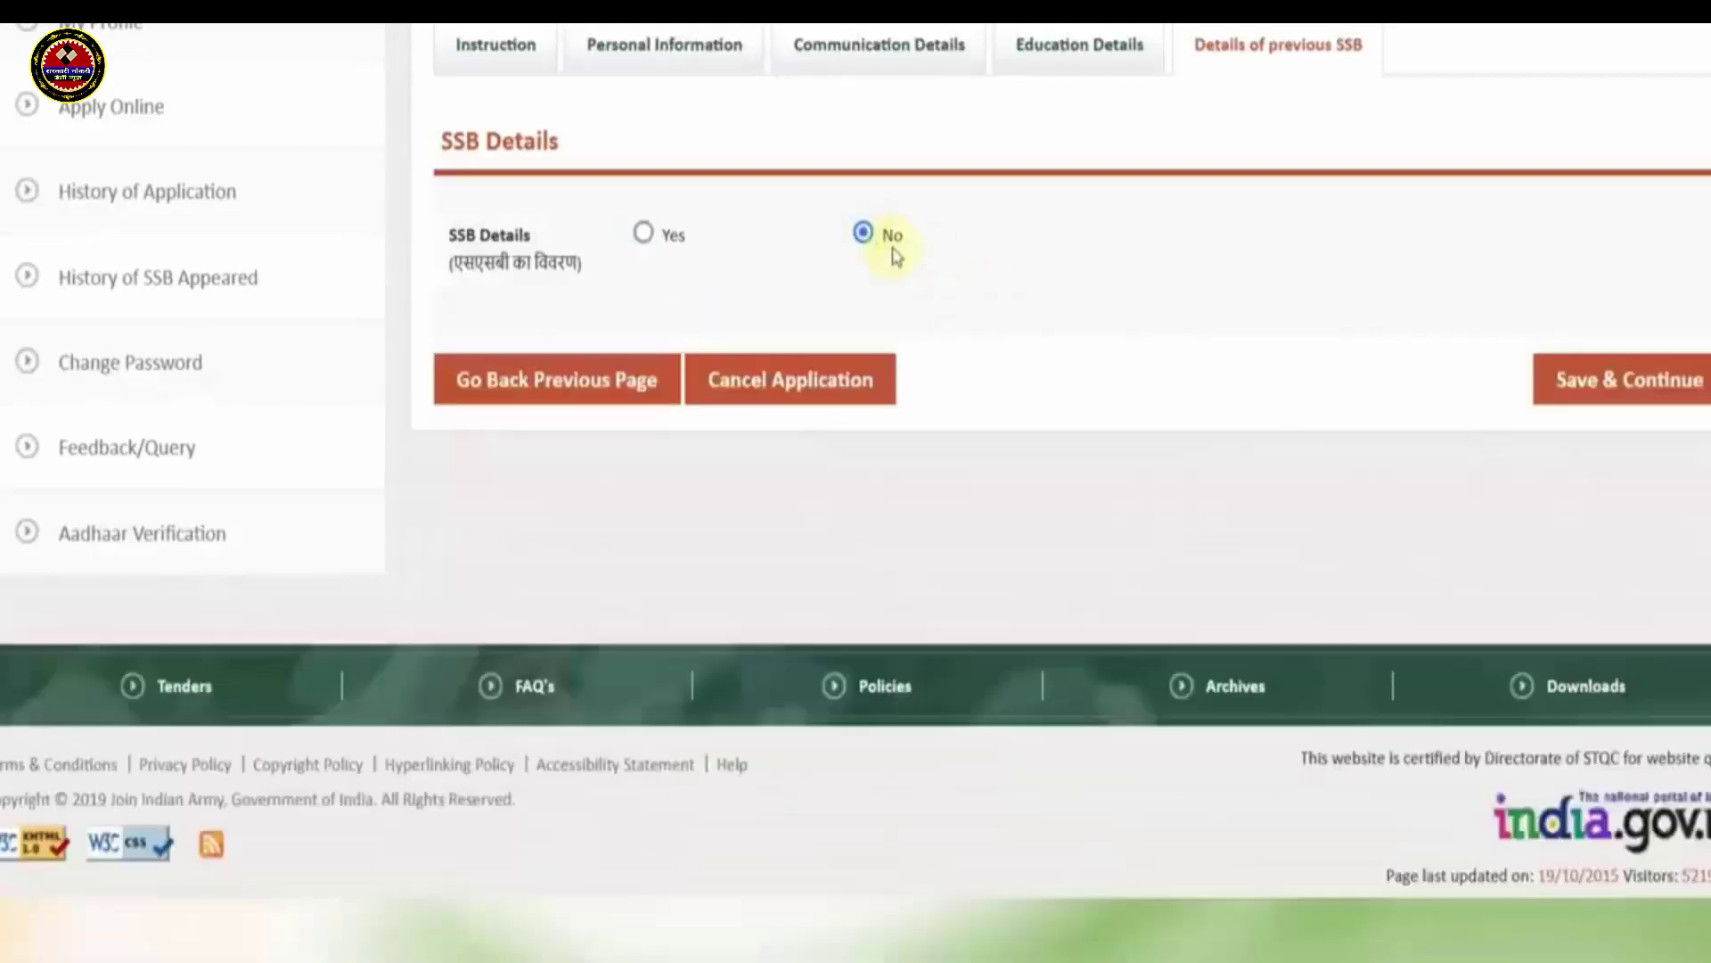
left_click(1591, 398)
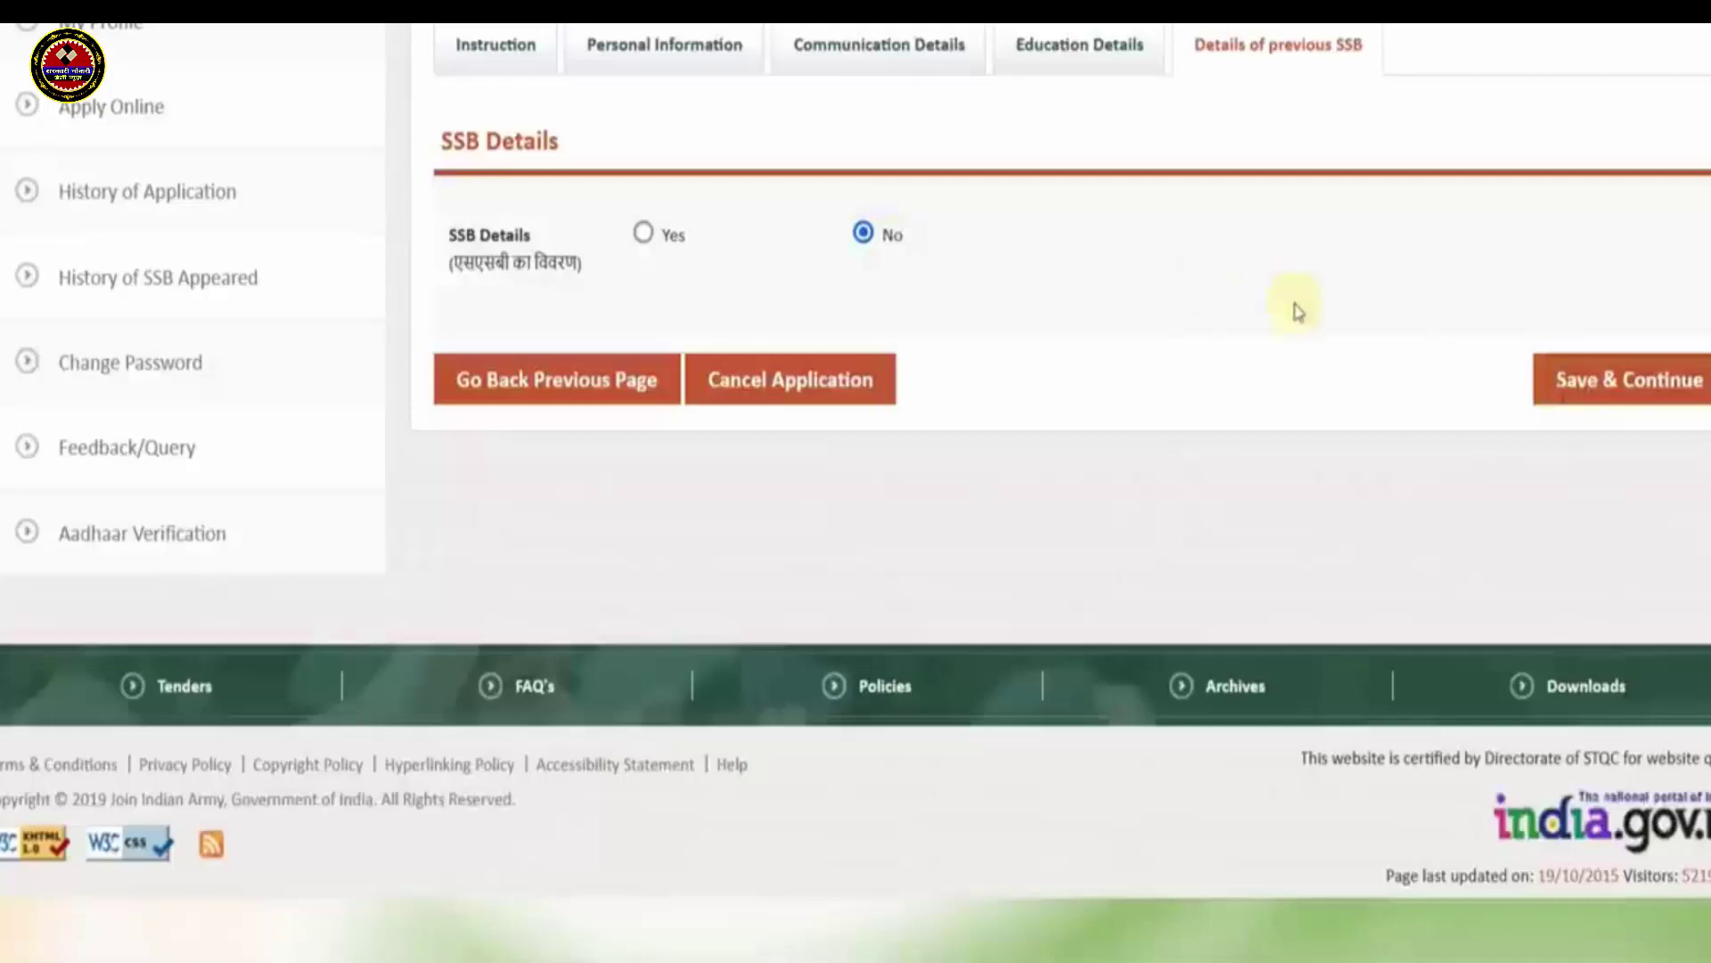
left_click(1569, 379)
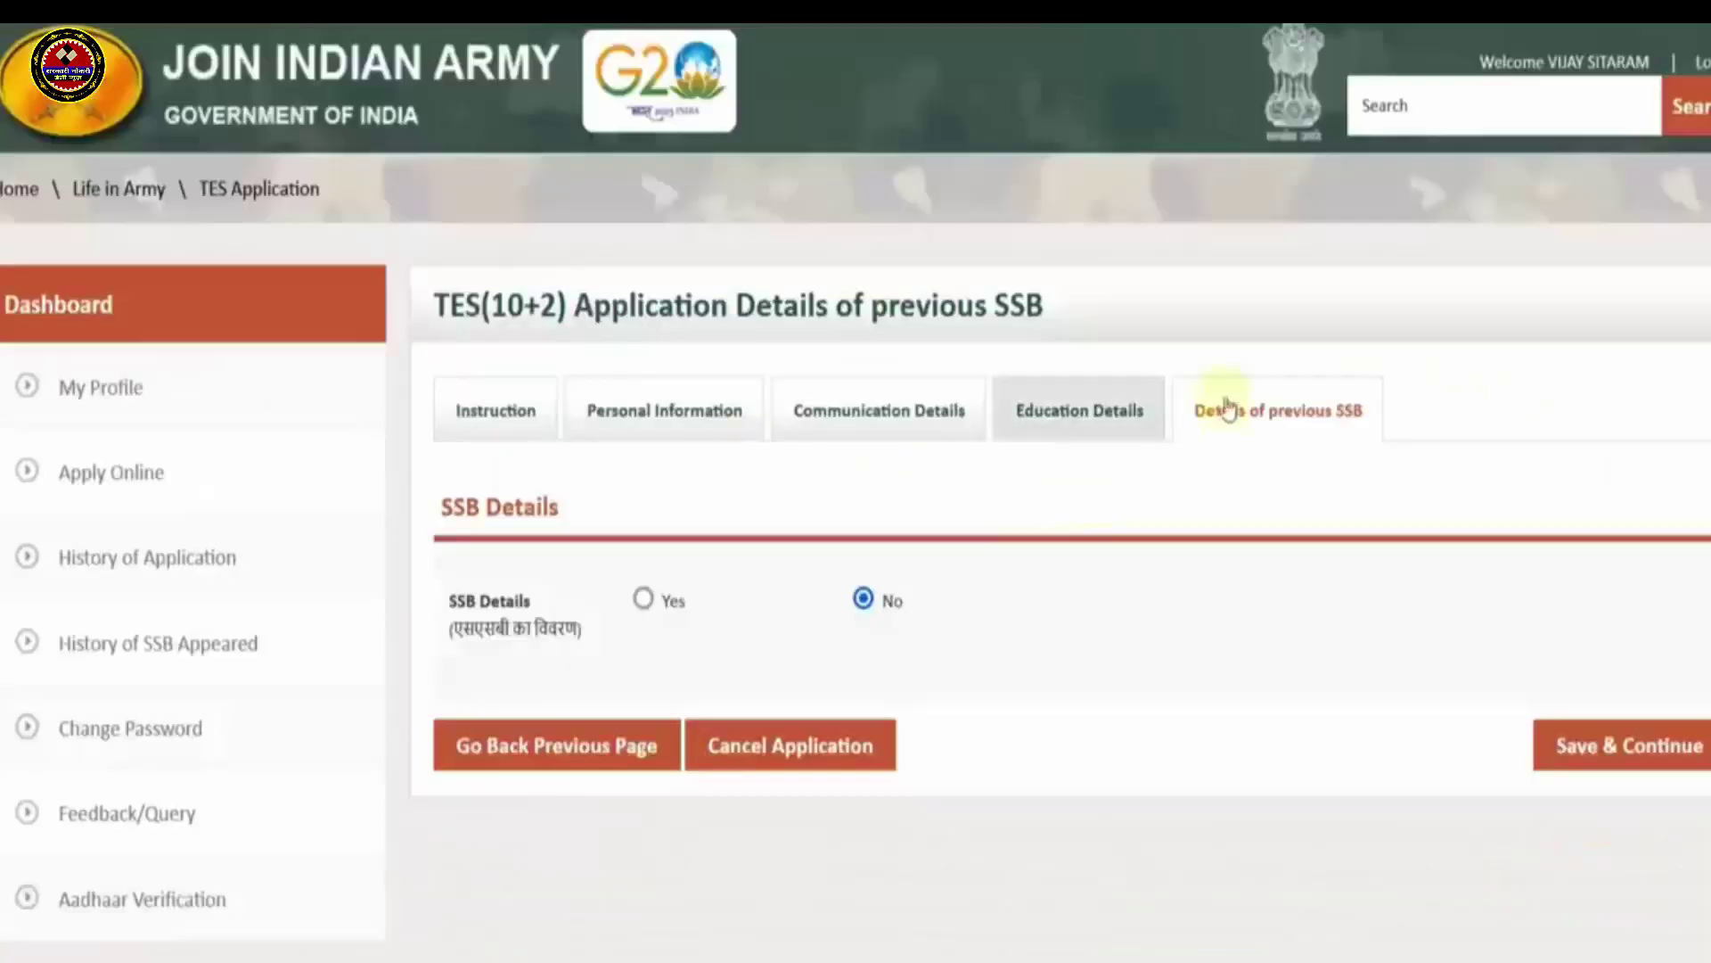